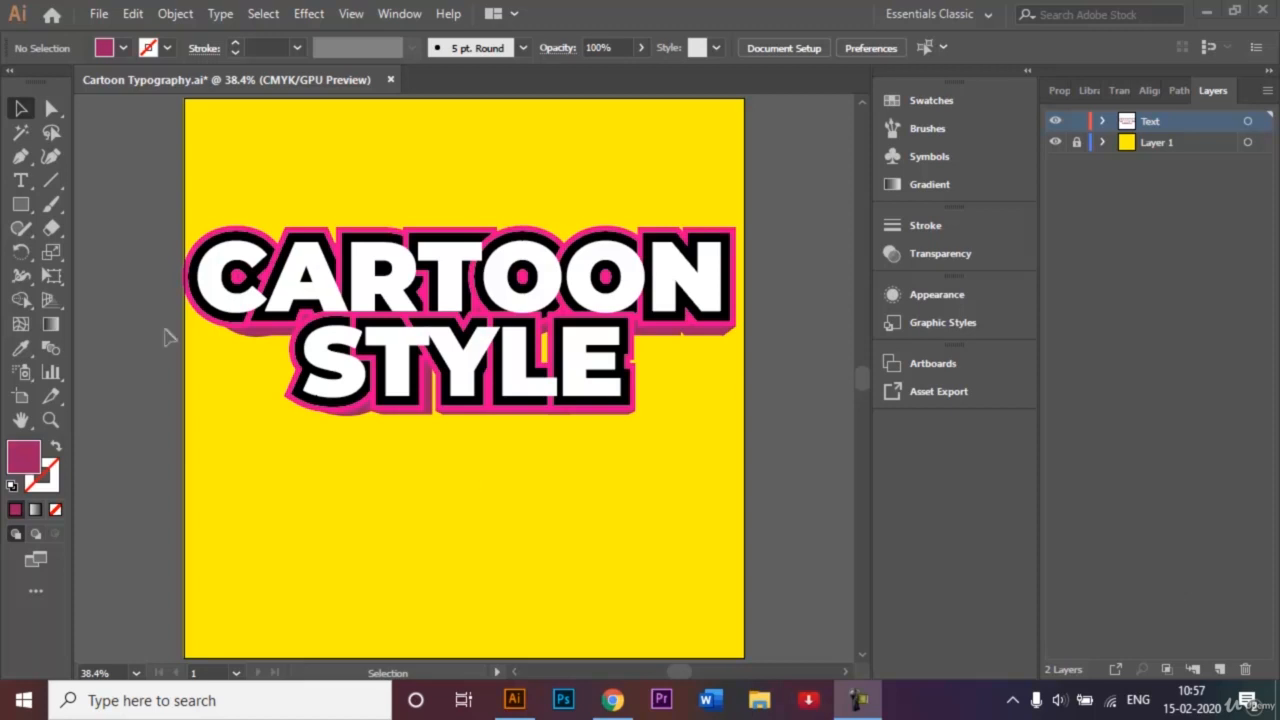
- Open File > New to bring up the New Document dialog
left_click(99, 14)
left_click(119, 42)
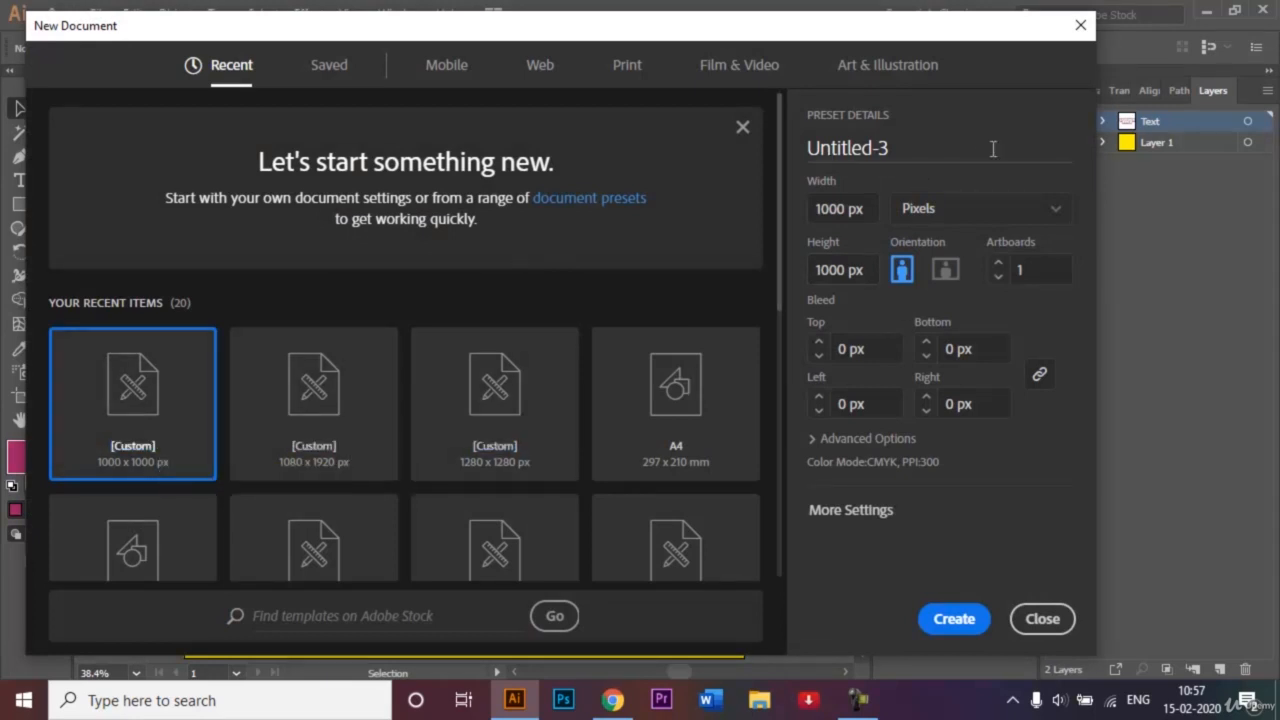
- Name the 1000 × 1000 px preset 'Cartoon Typography' and create the document
left_click(907, 151)
key("BackSpace")
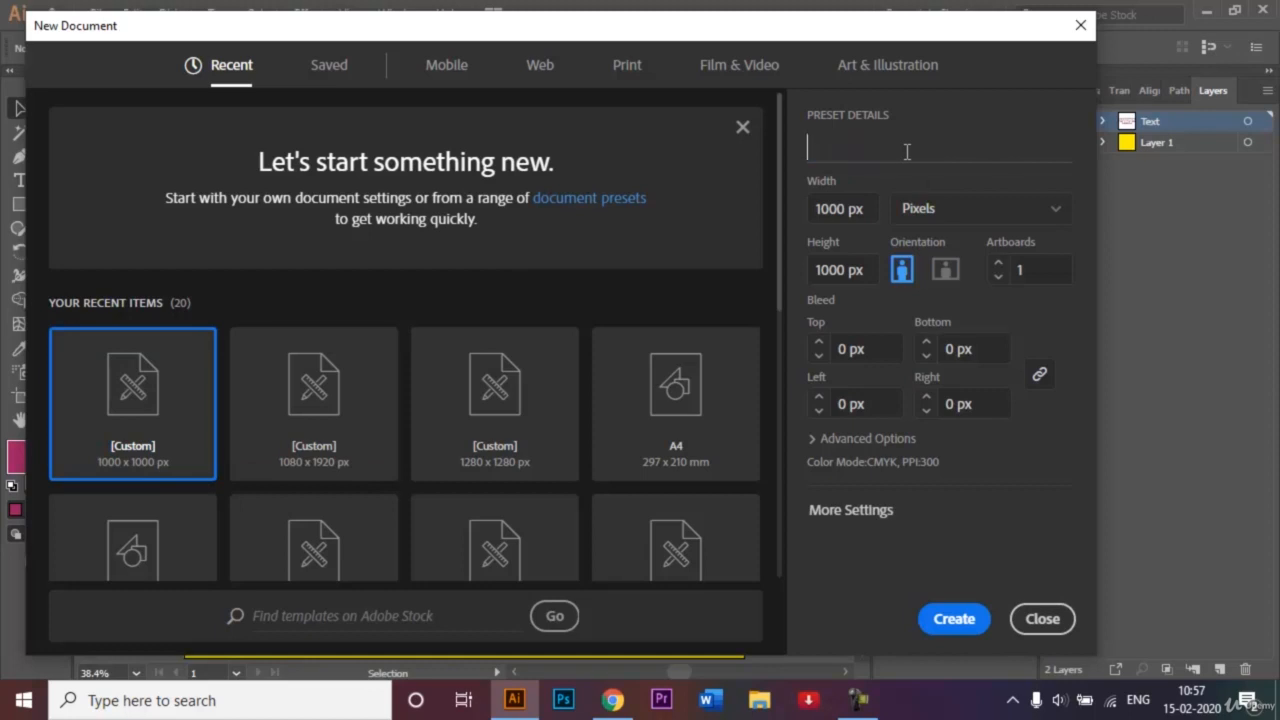
type("Cartoon Typography")
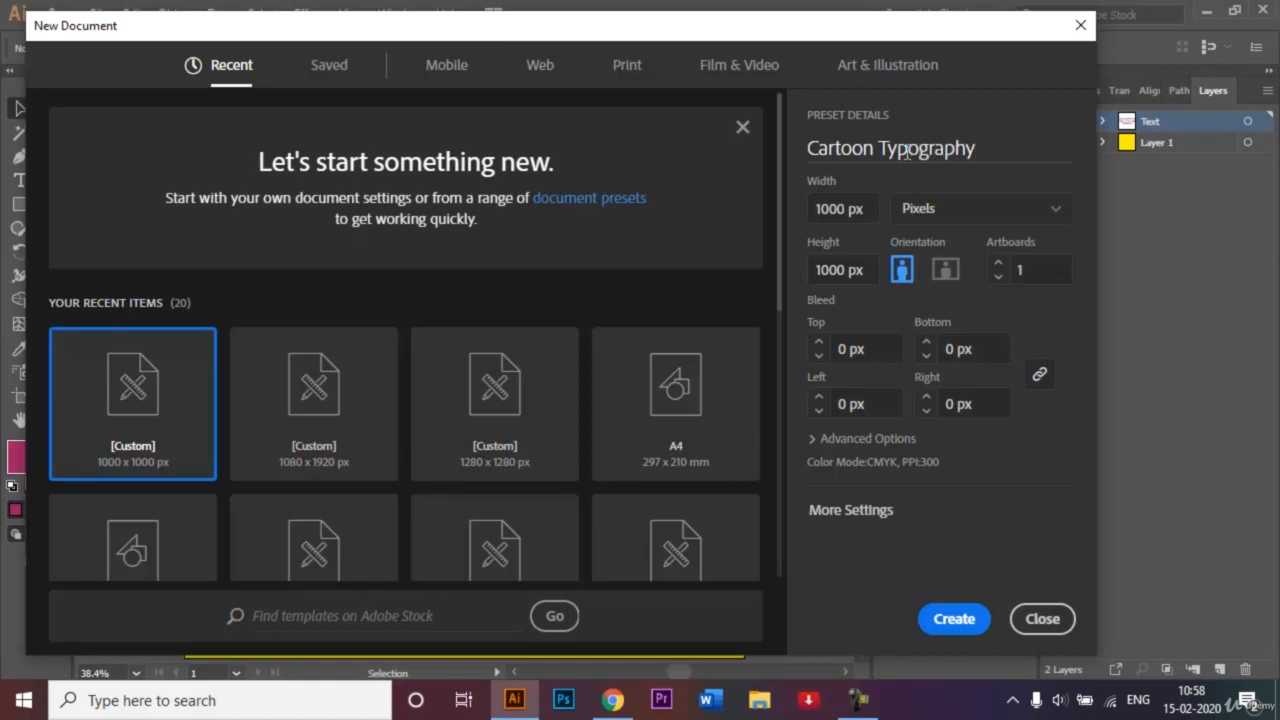
left_click(972, 617)
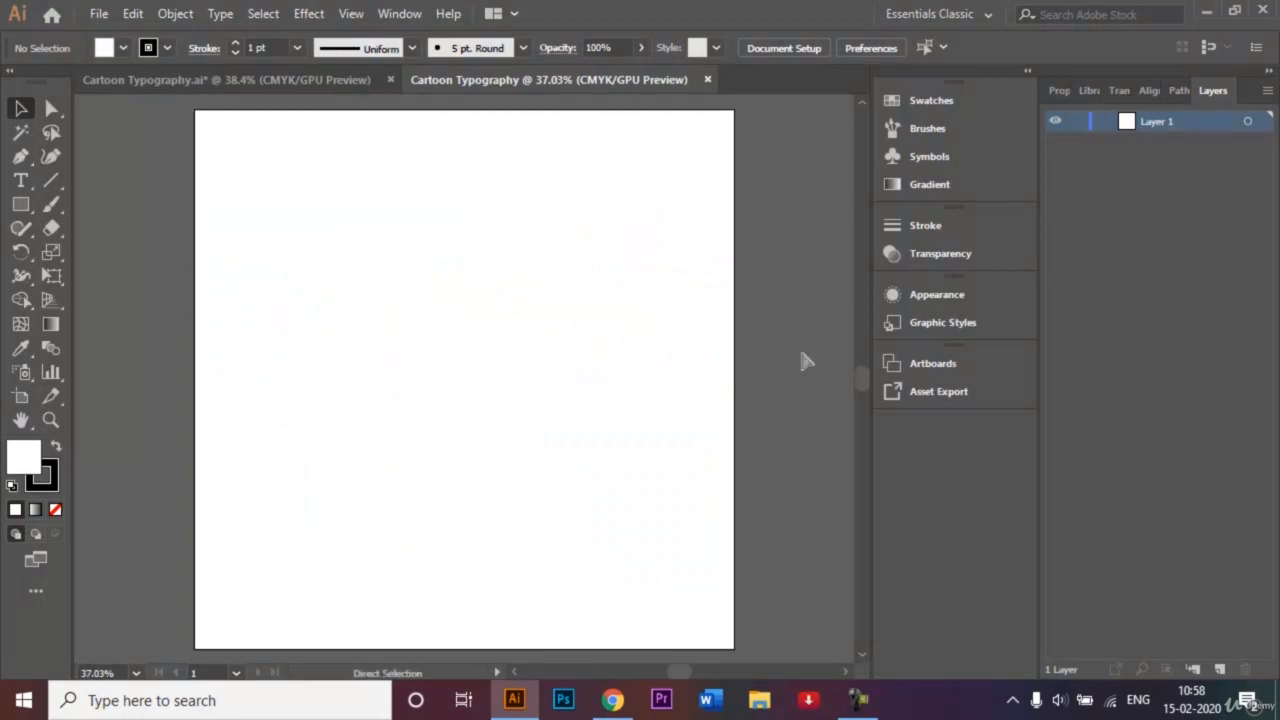
- Fit the artboard and set up the Rectangle tool with no stroke and yellow fill
key("ctrl+0")
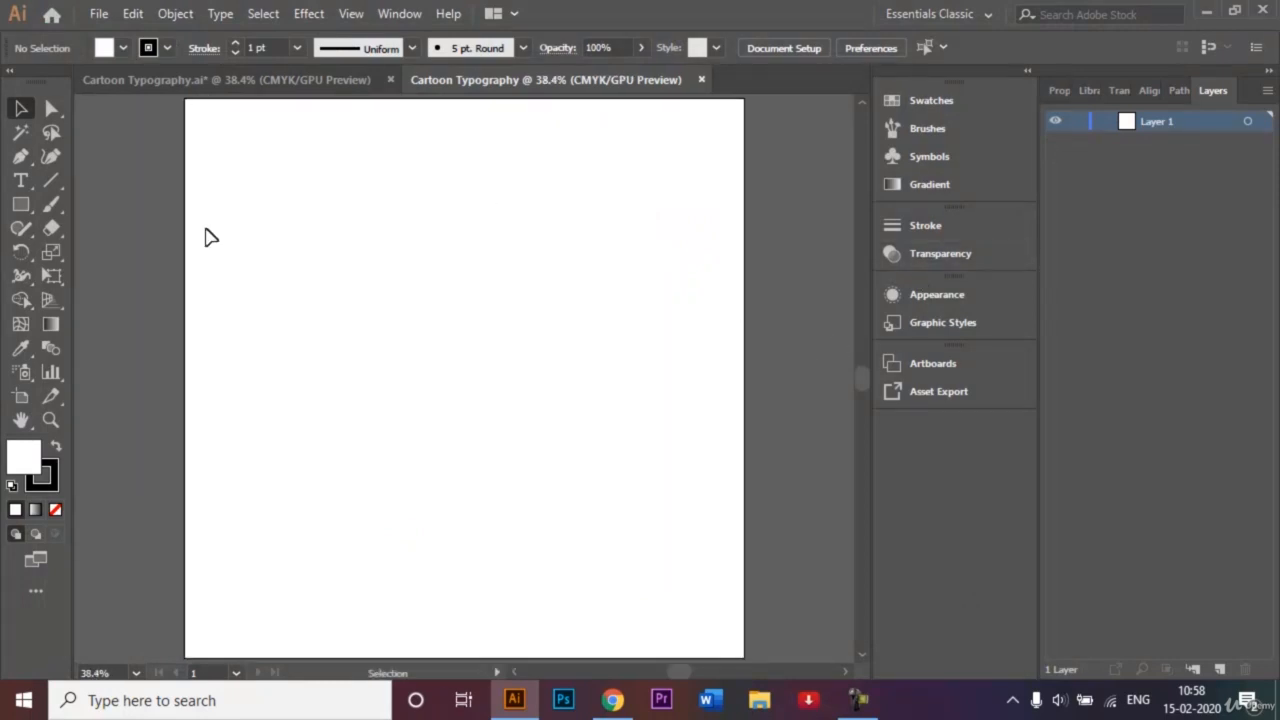
left_click(20, 208)
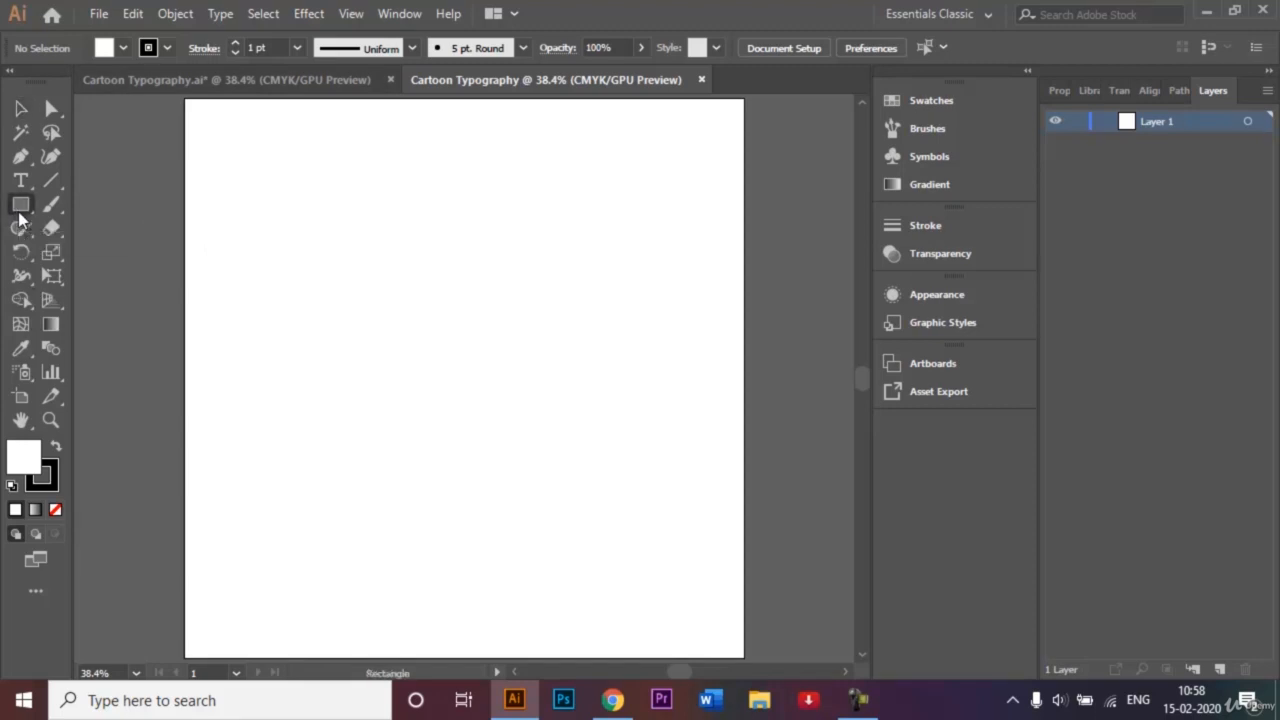
left_click(170, 47)
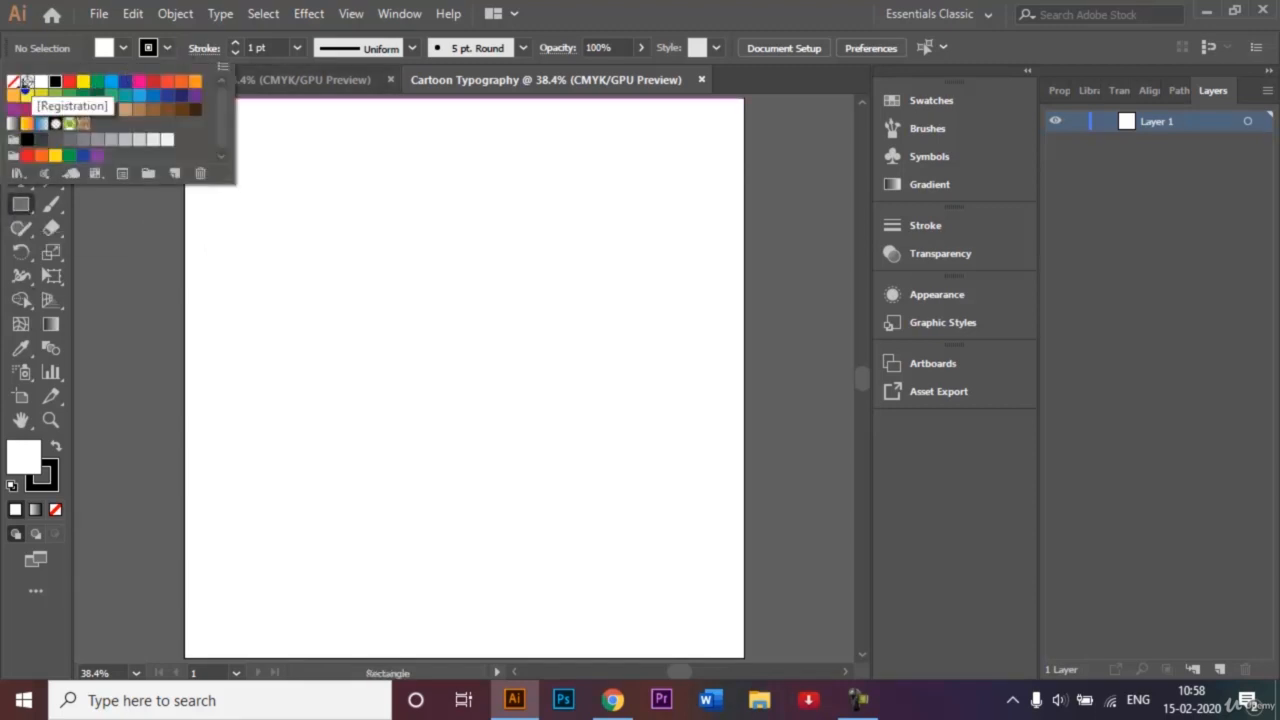
left_click(13, 81)
left_click(126, 49)
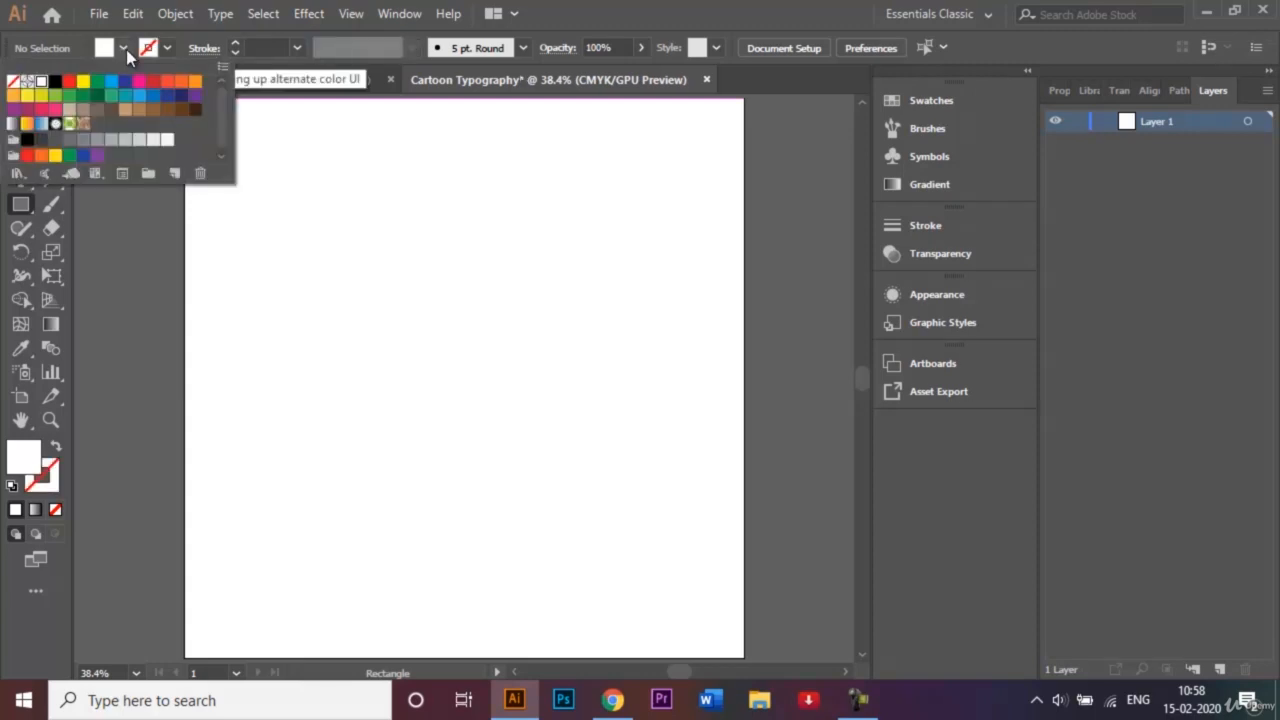
left_click(83, 81)
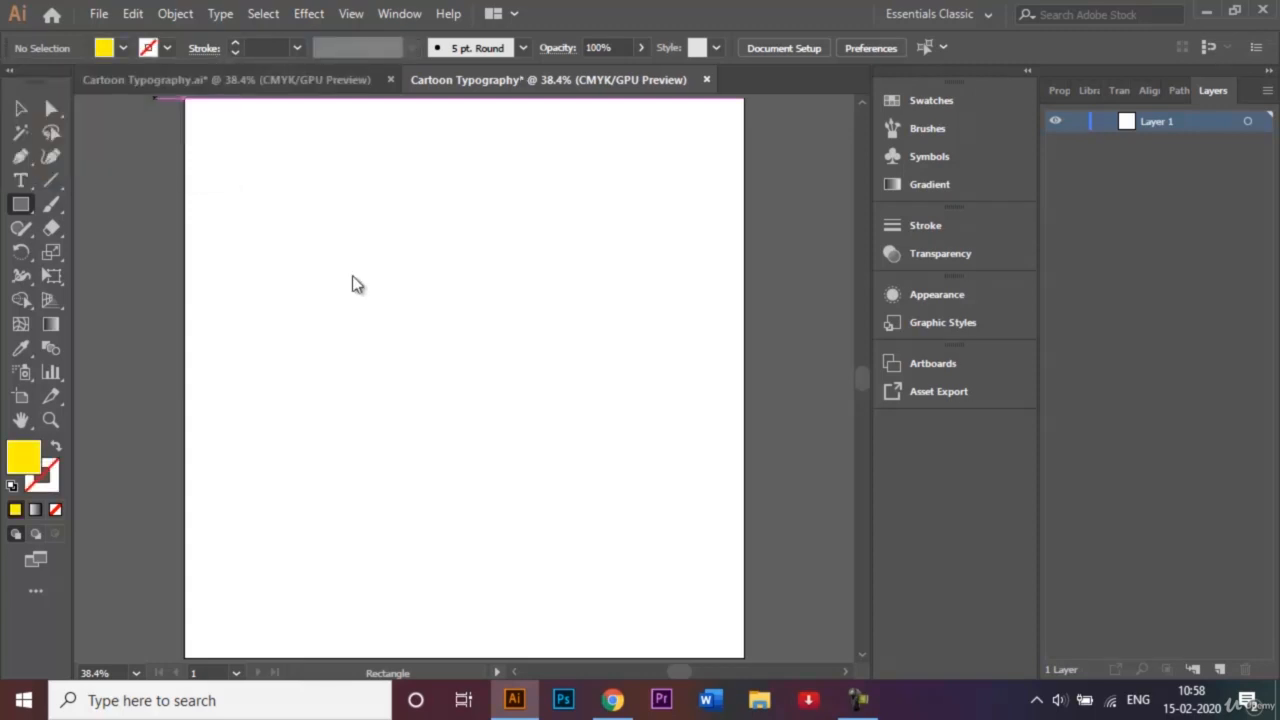
- Make a 1000 × 1000 px yellow square, align it to the artboard, and lock Layer 1
left_click(413, 314)
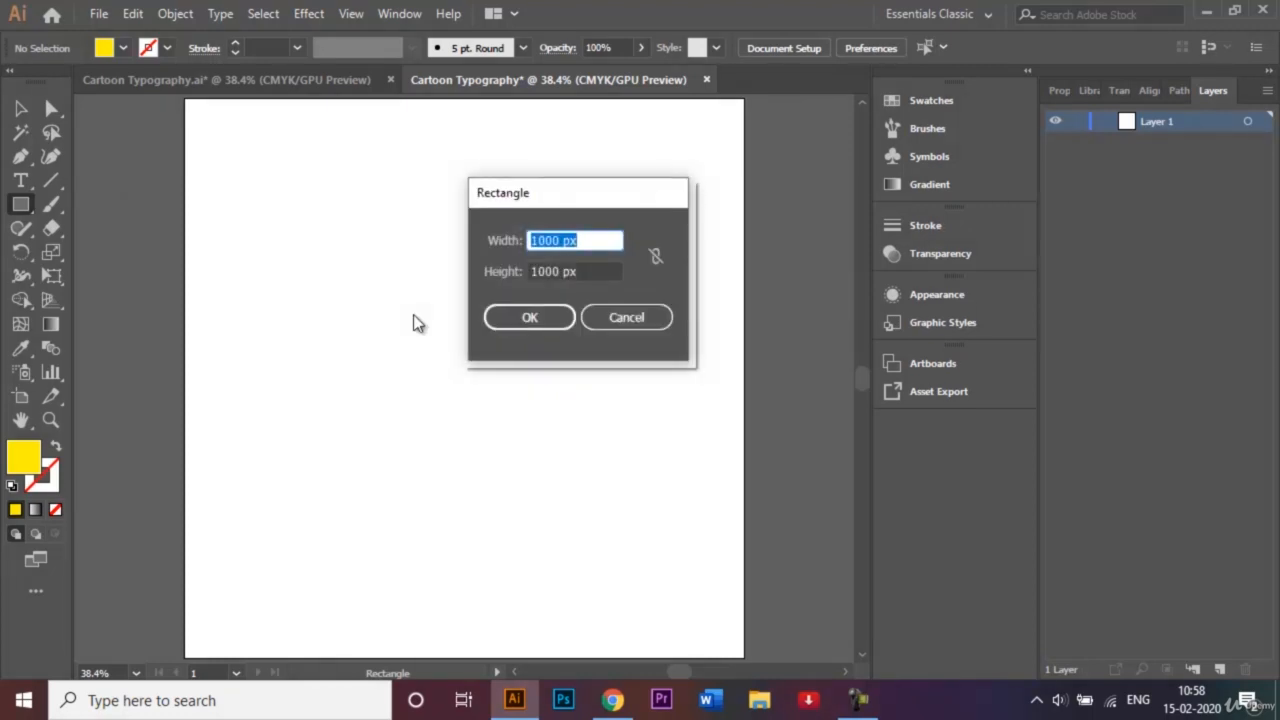
left_click(509, 320)
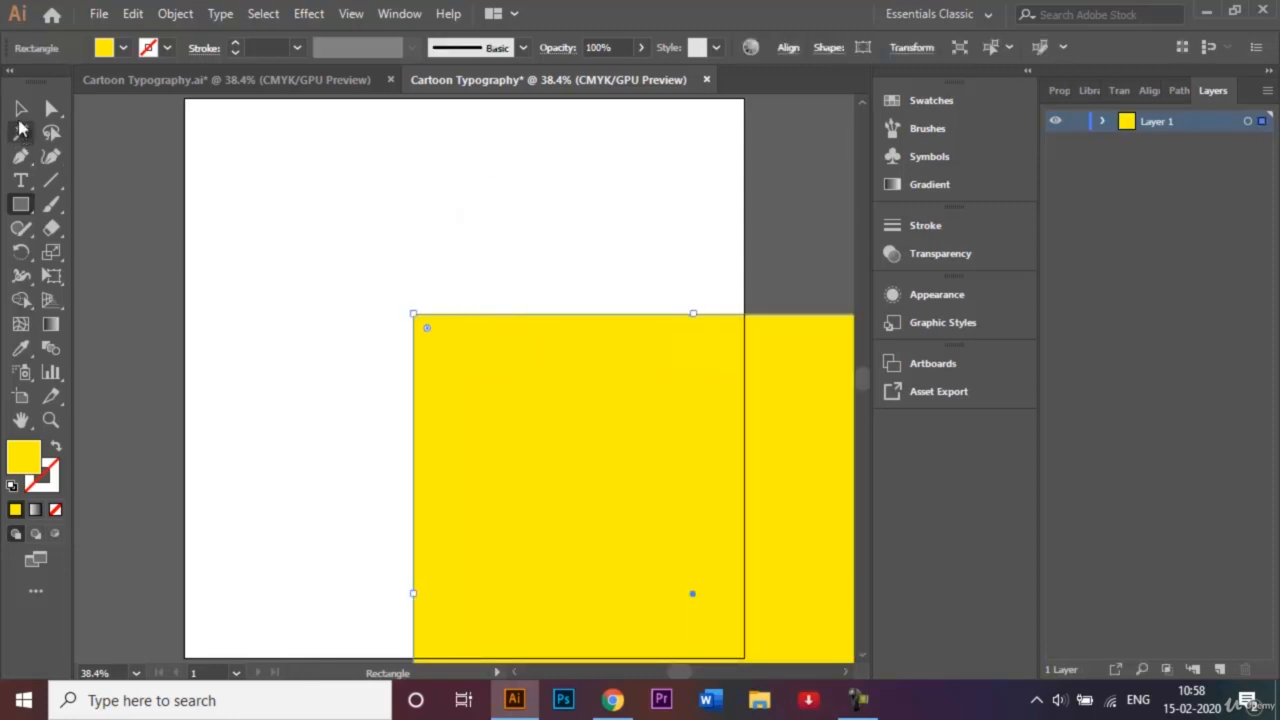
left_click(20, 110)
left_click_drag(505, 491, 277, 279)
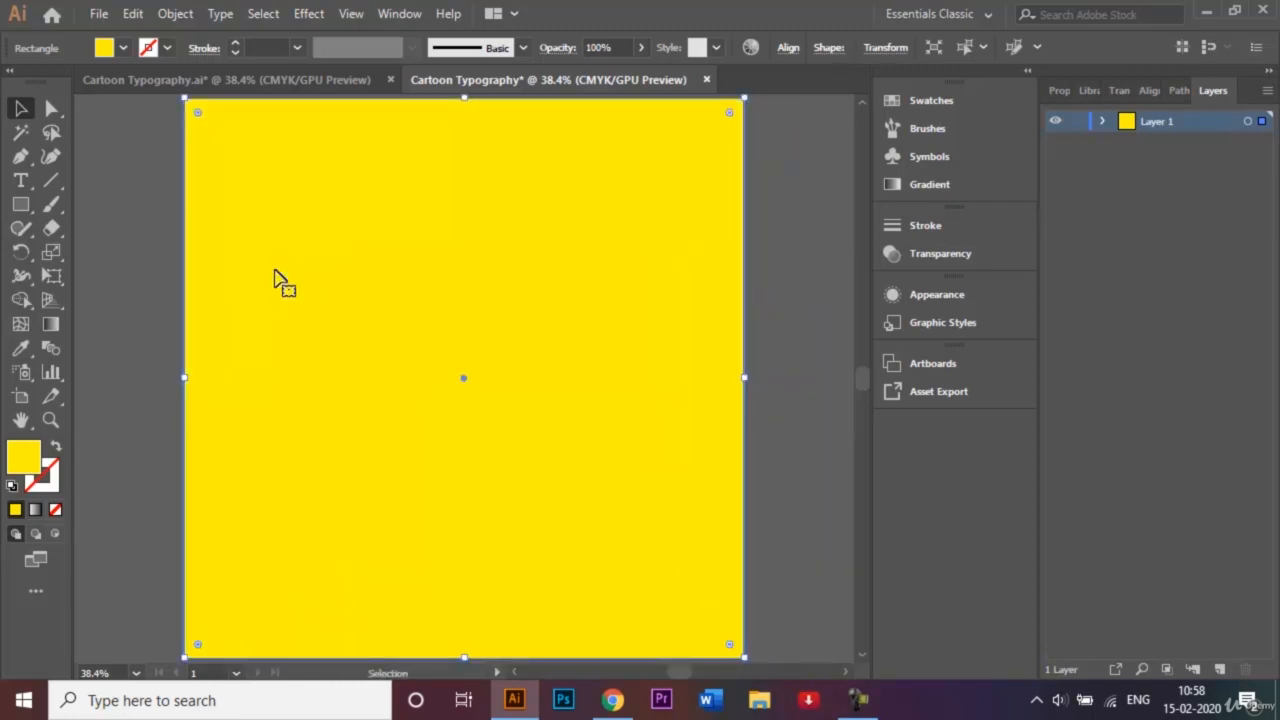
left_click(1077, 124)
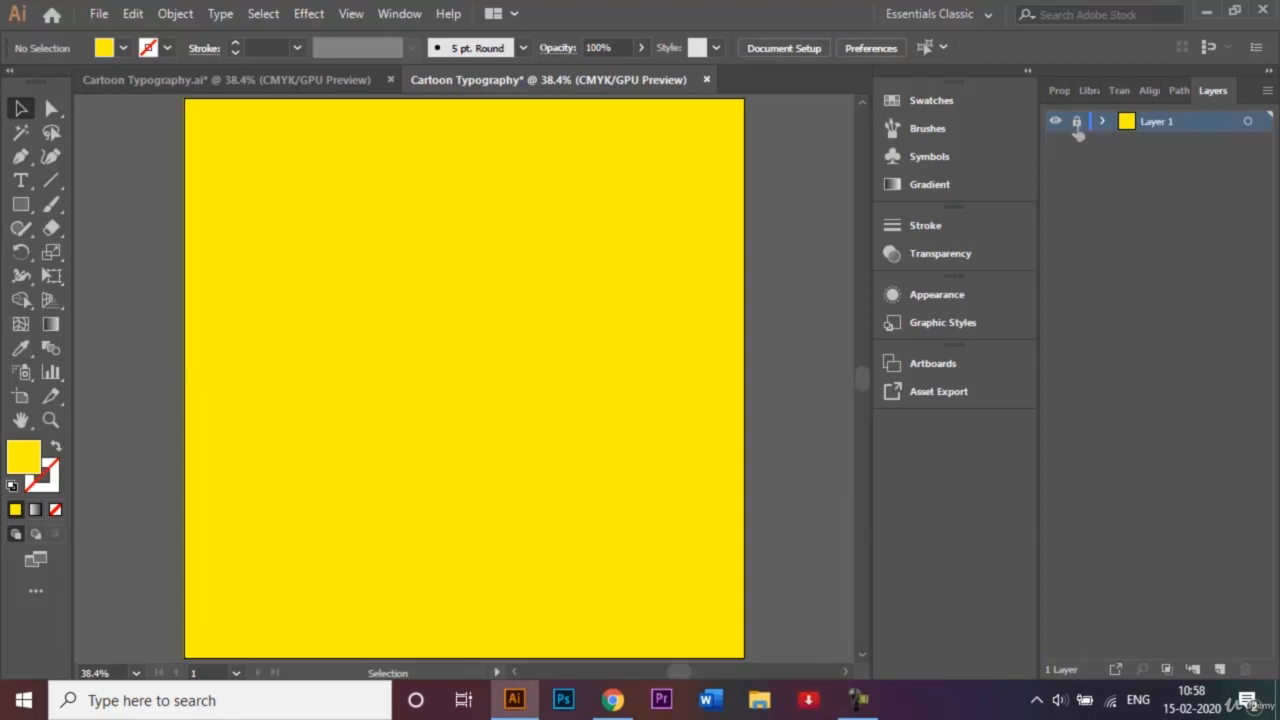
- Rename Layer 1 to 'Background', then add a second layer called 'Text'
double_click(1168, 127)
key("BackSpace")
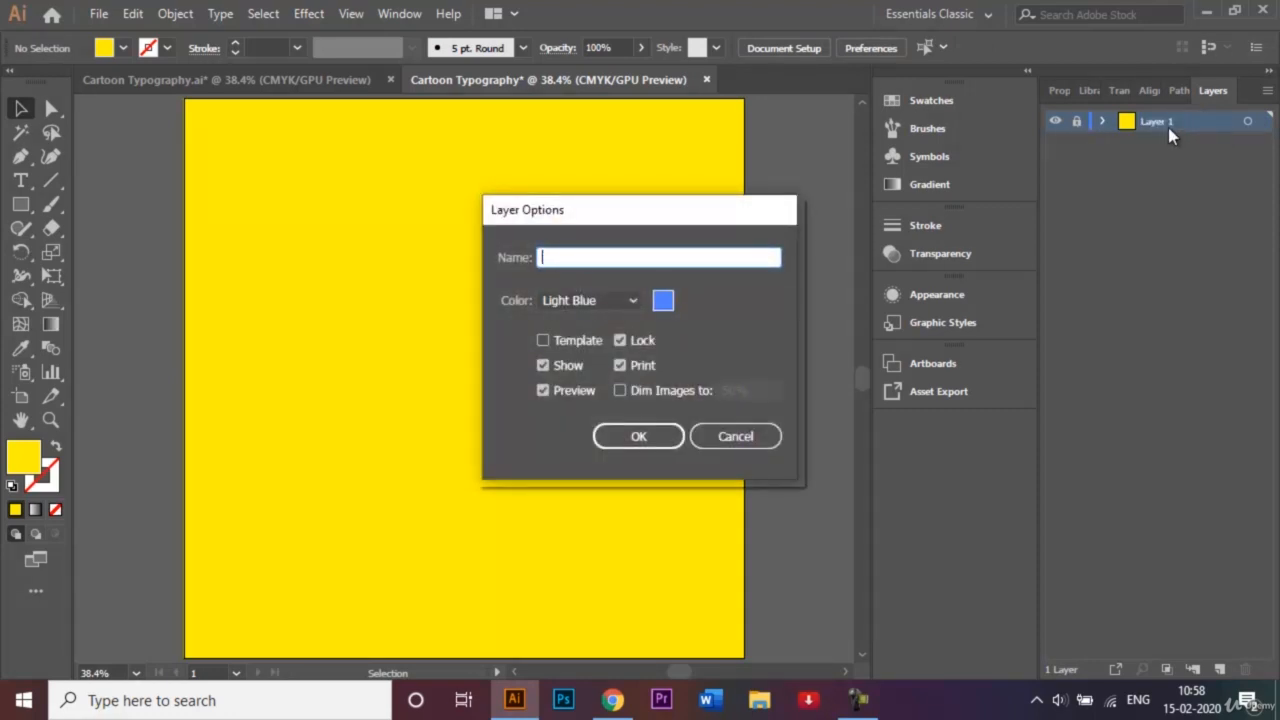
type("Background")
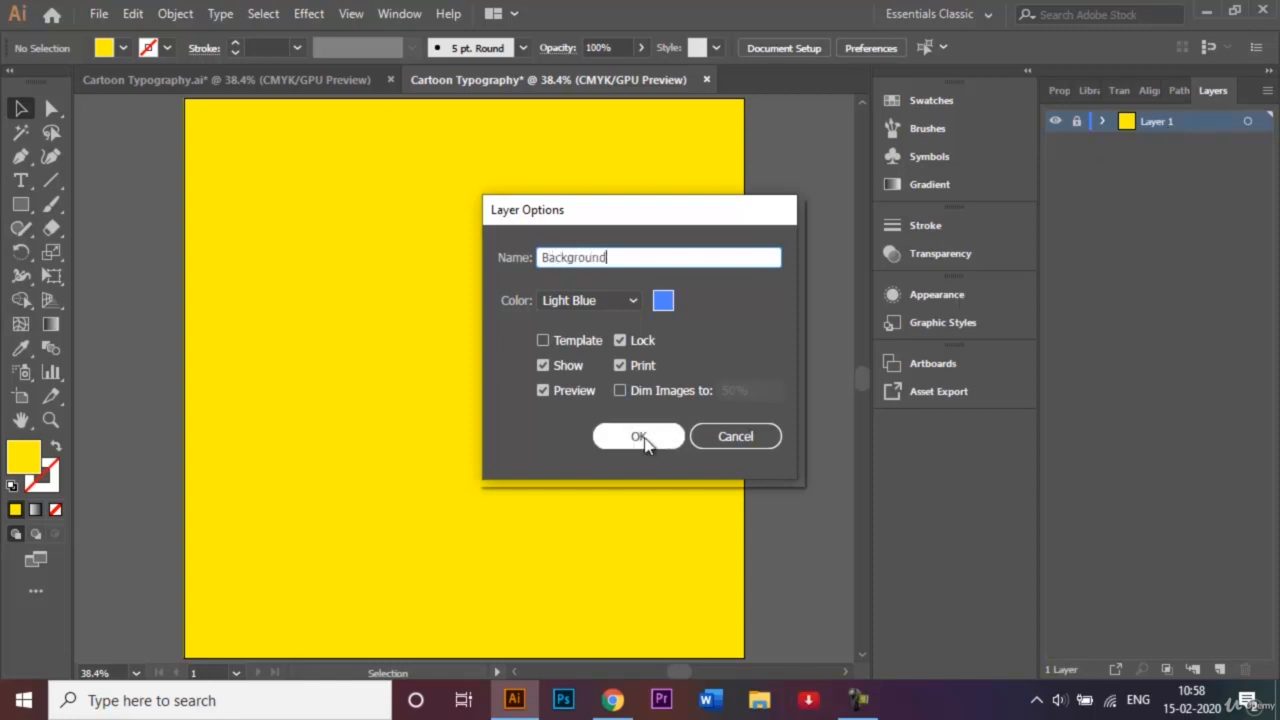
left_click(639, 437)
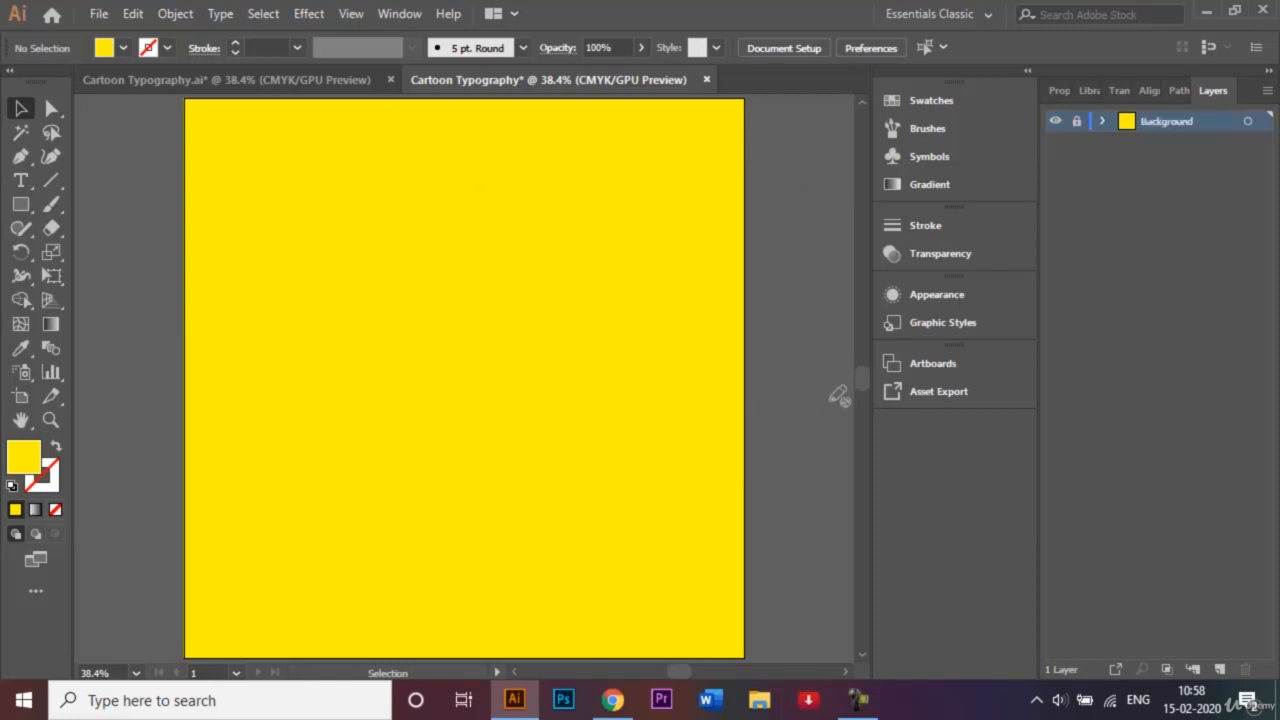
left_click(1220, 669)
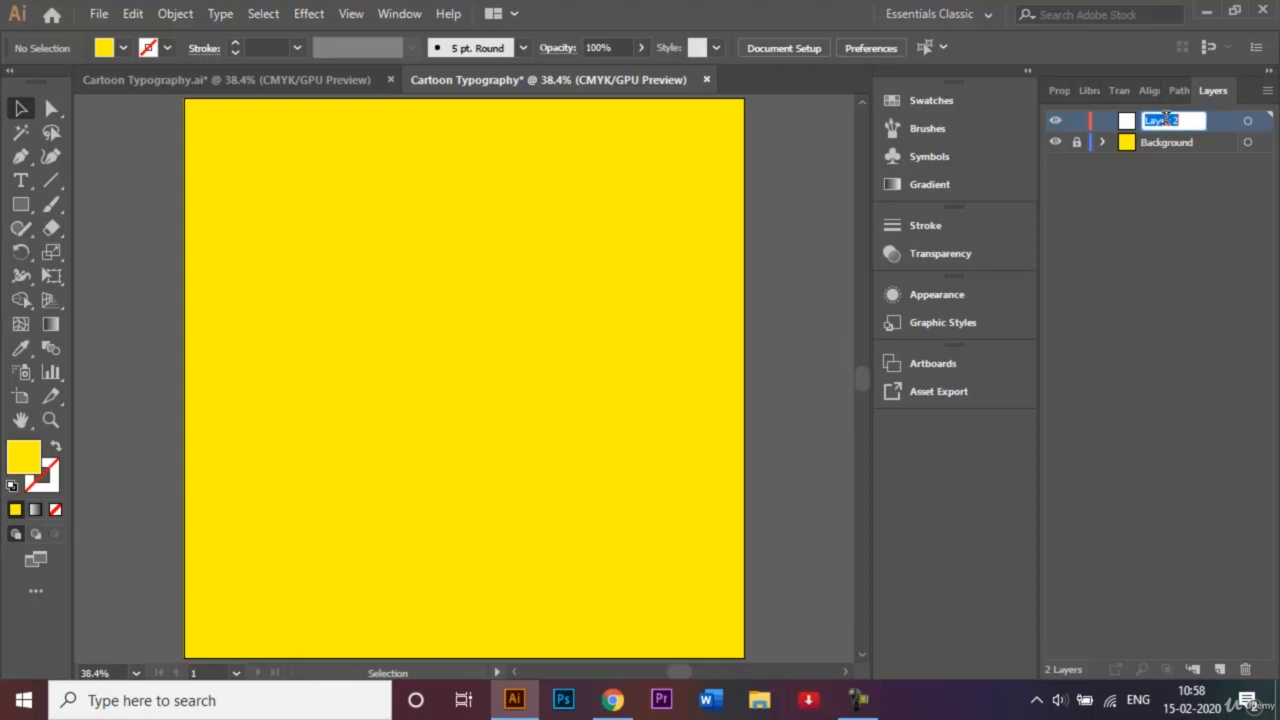
type("Text")
- Type the word CARTOON on the artboard with the Type tool
left_click(21, 181)
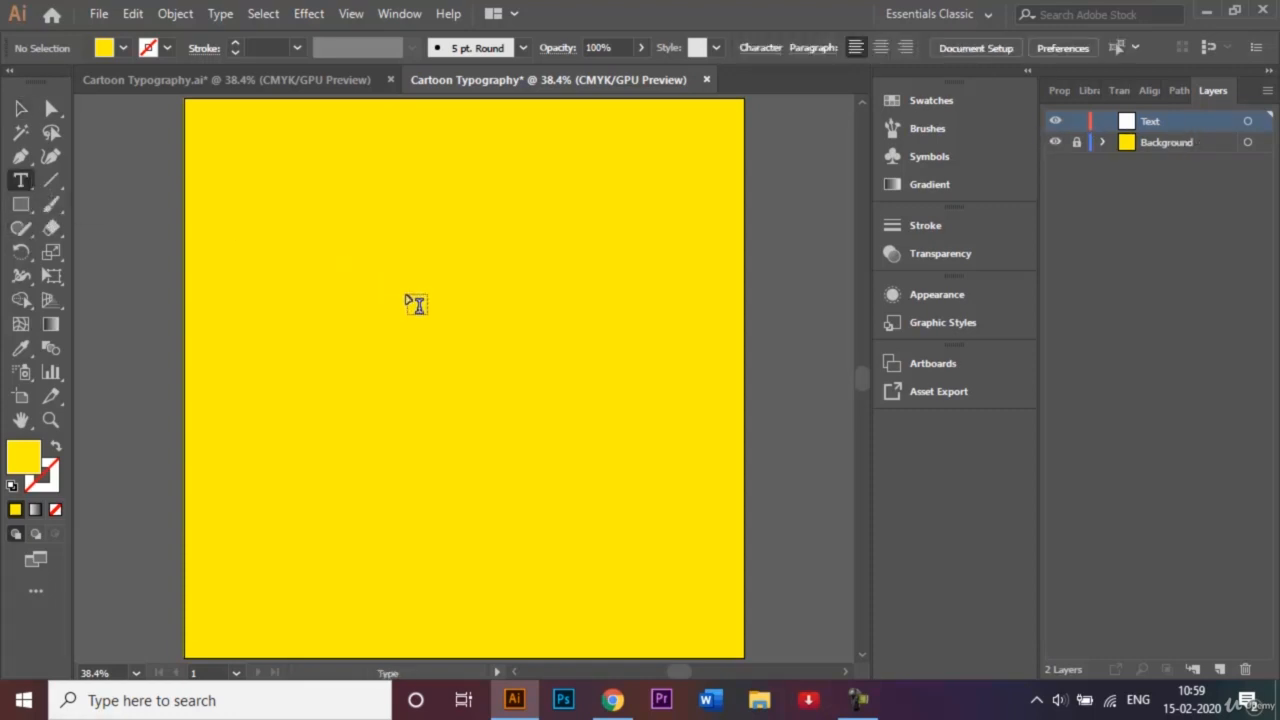
left_click(407, 293)
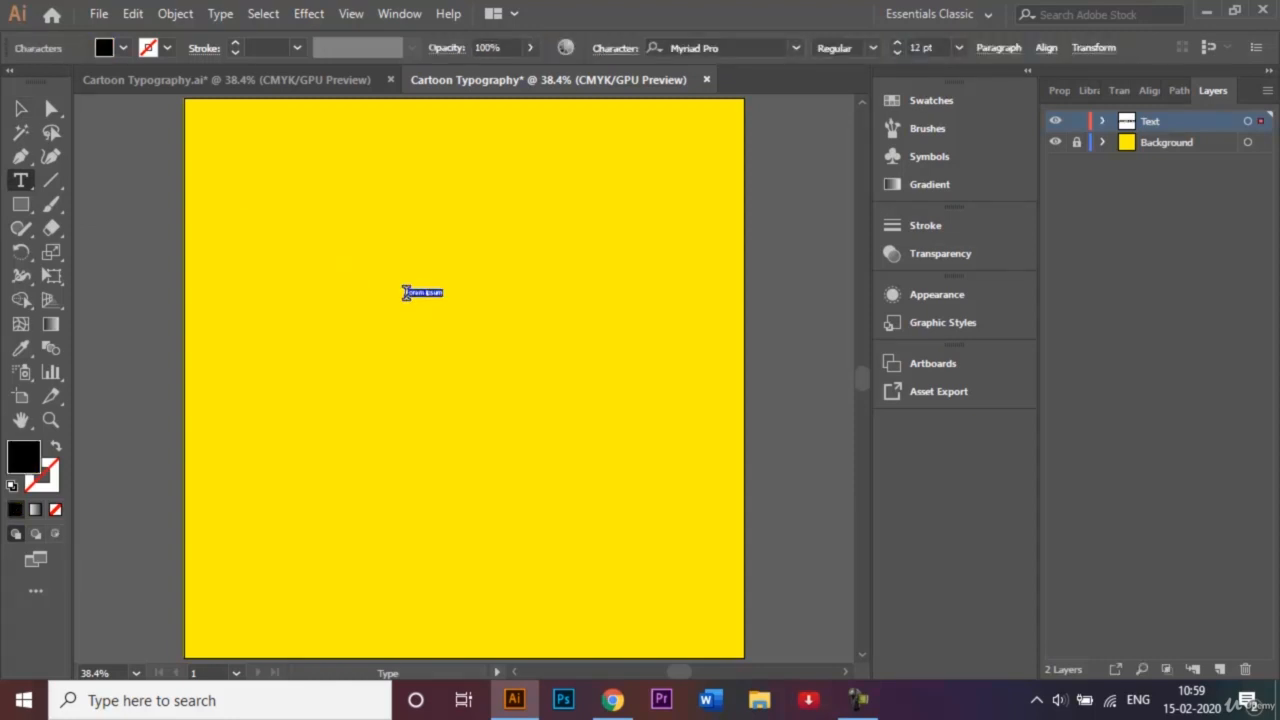
key("BackSpace")
type("CARTOON")
- Set CARTOON to Montserrat Black at 128 pt and move it left on the square
left_click_drag(434, 290, 389, 289)
left_click(797, 50)
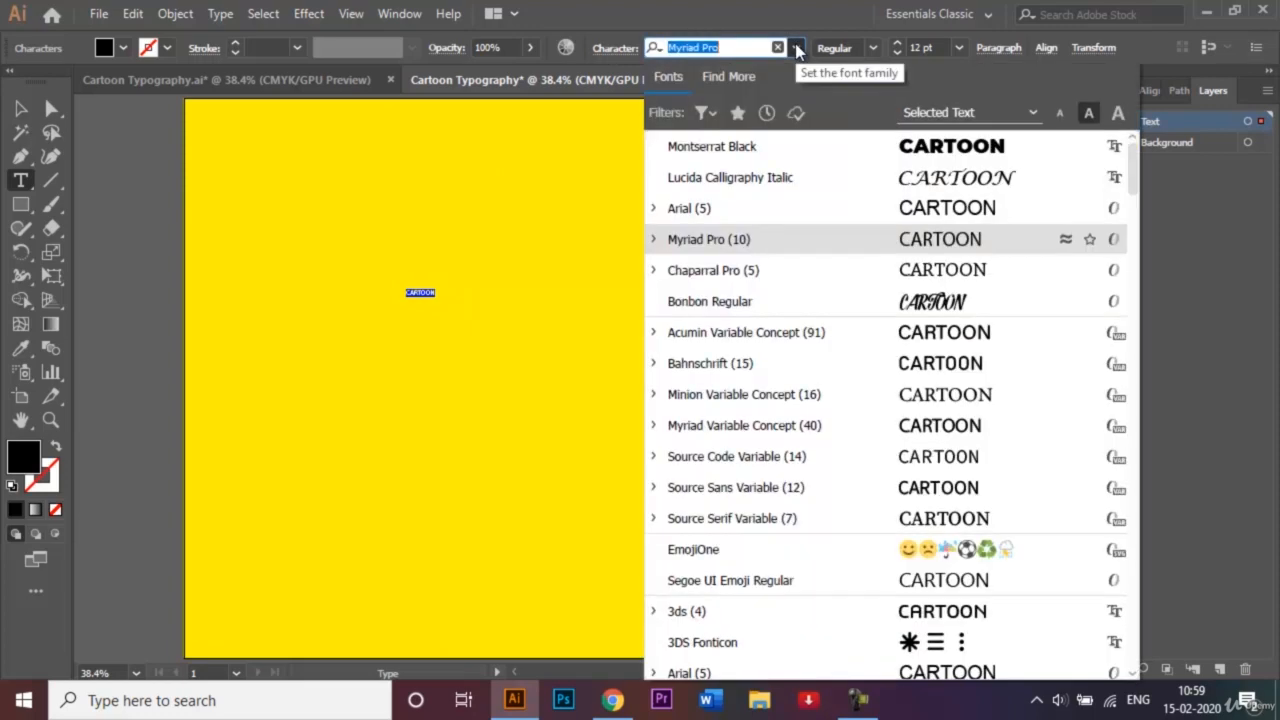
left_click(805, 147)
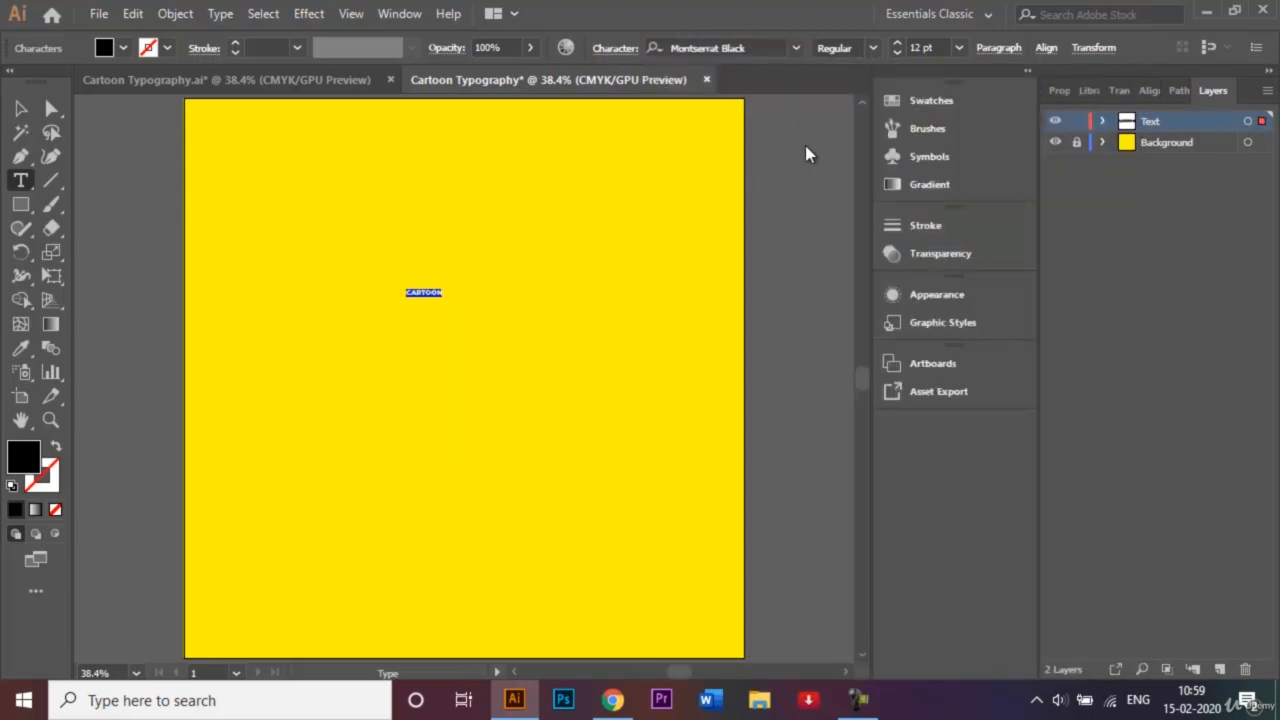
left_click(922, 47)
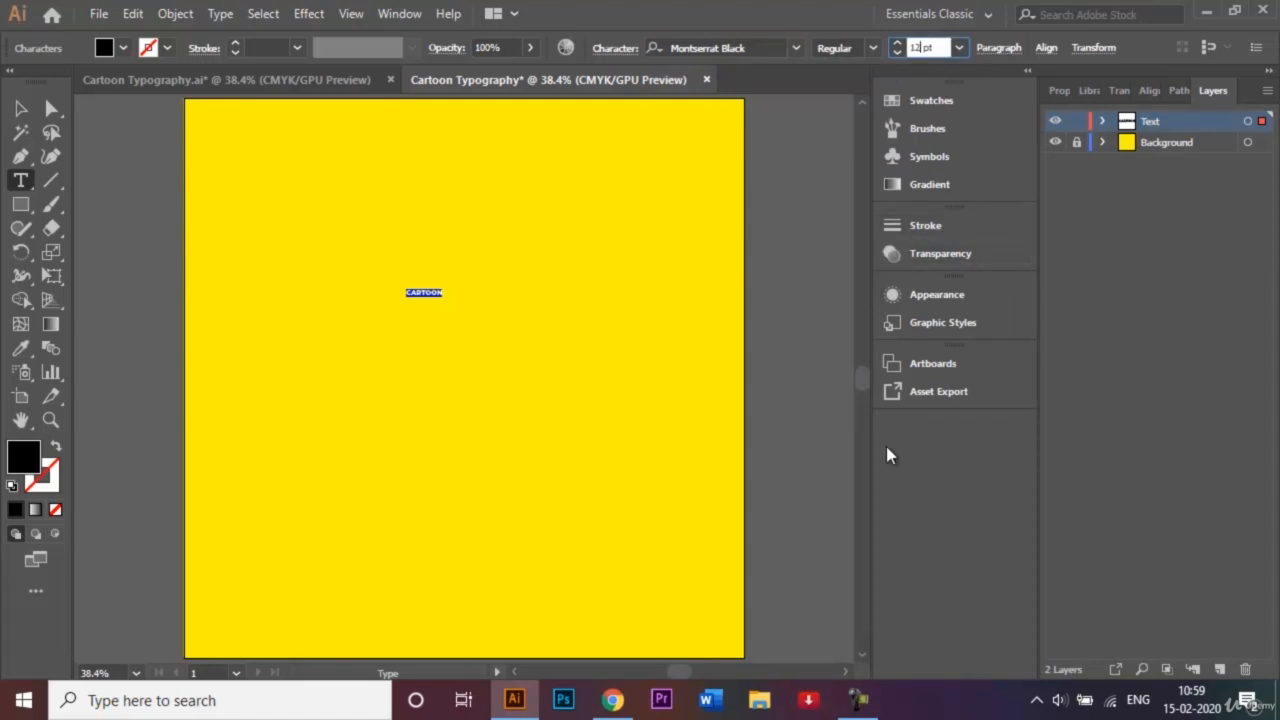
type("128")
key("Return")
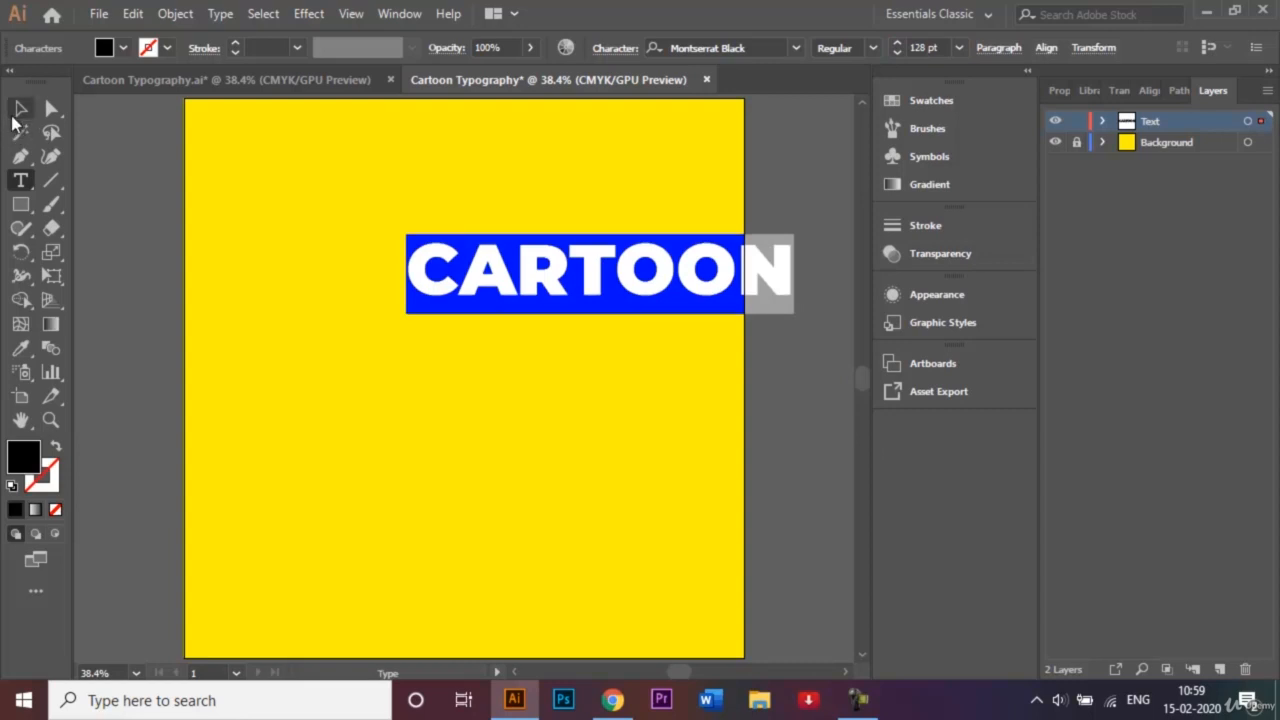
left_click(20, 108)
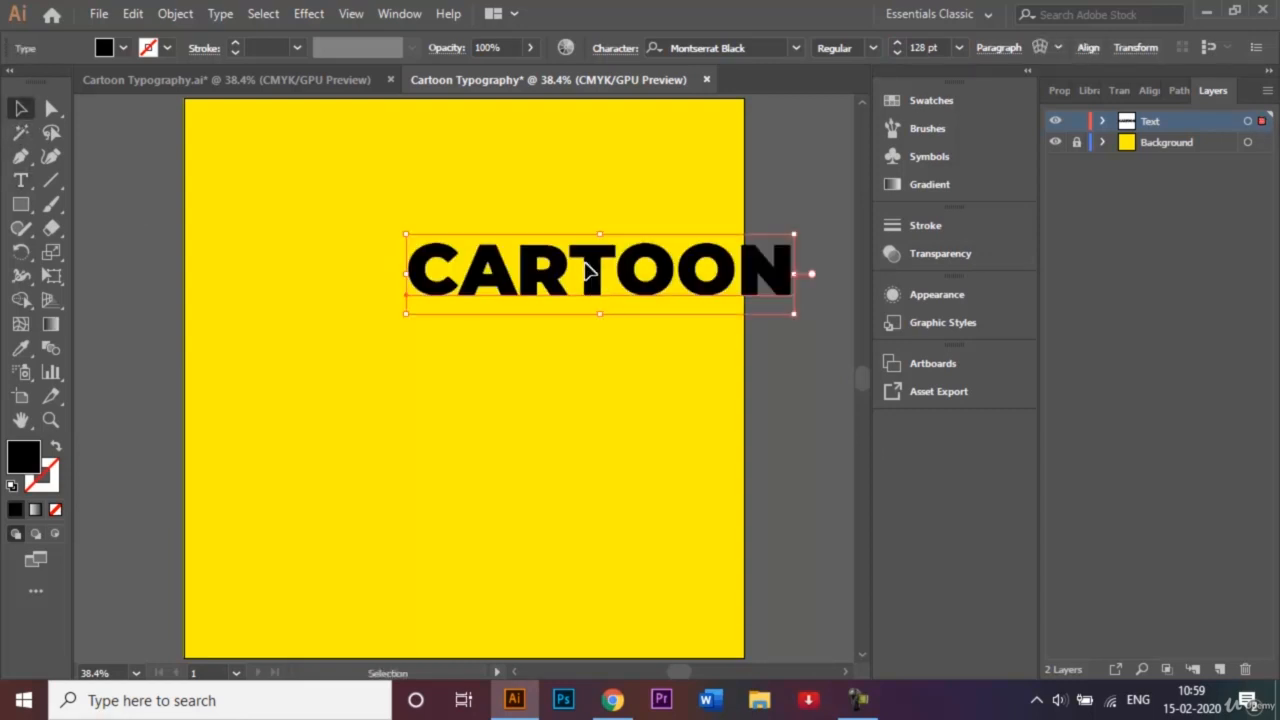
left_click_drag(588, 270, 447, 277)
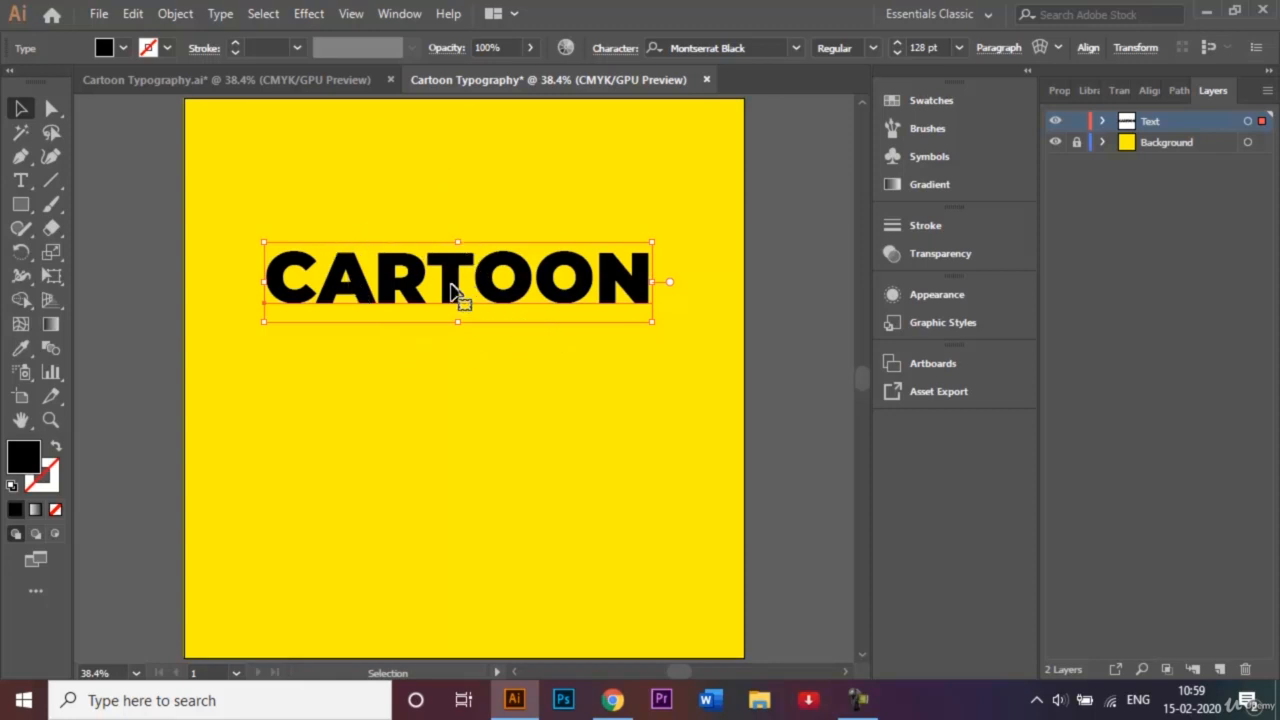
- Duplicate CARTOON as a second line below and change it to STYLE
key("a")
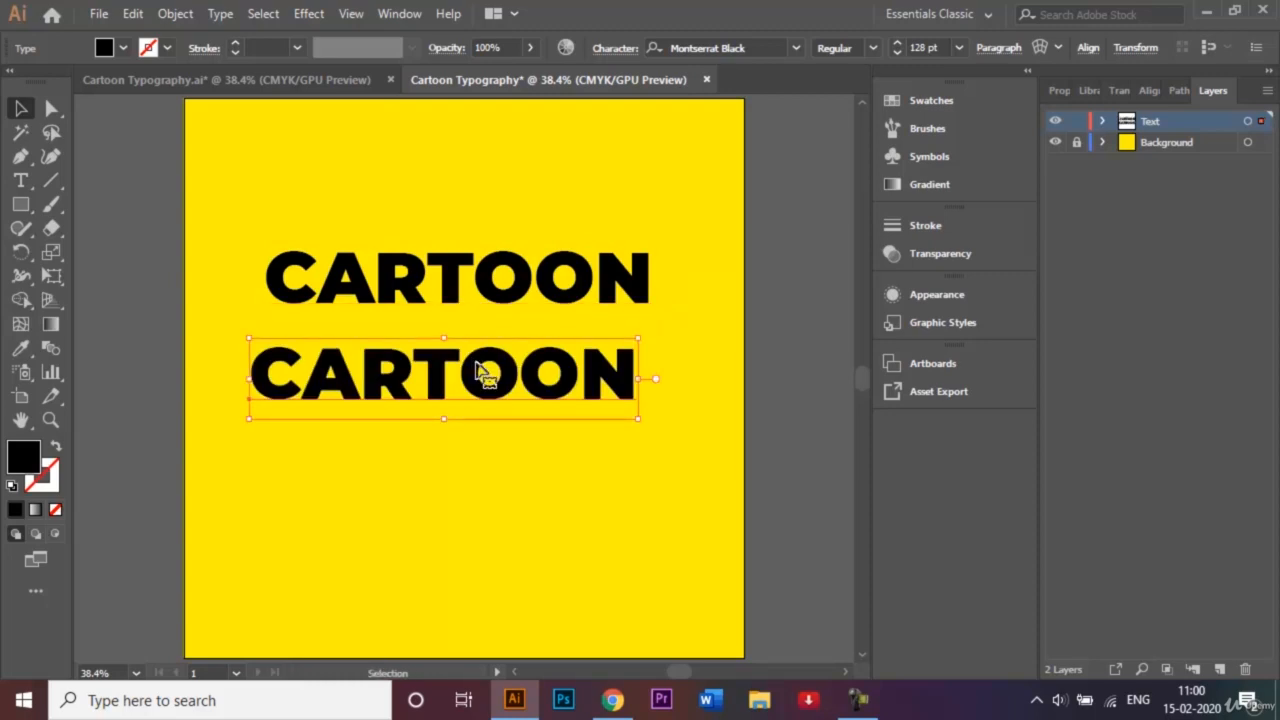
left_click_drag(489, 365, 503, 344)
key("t")
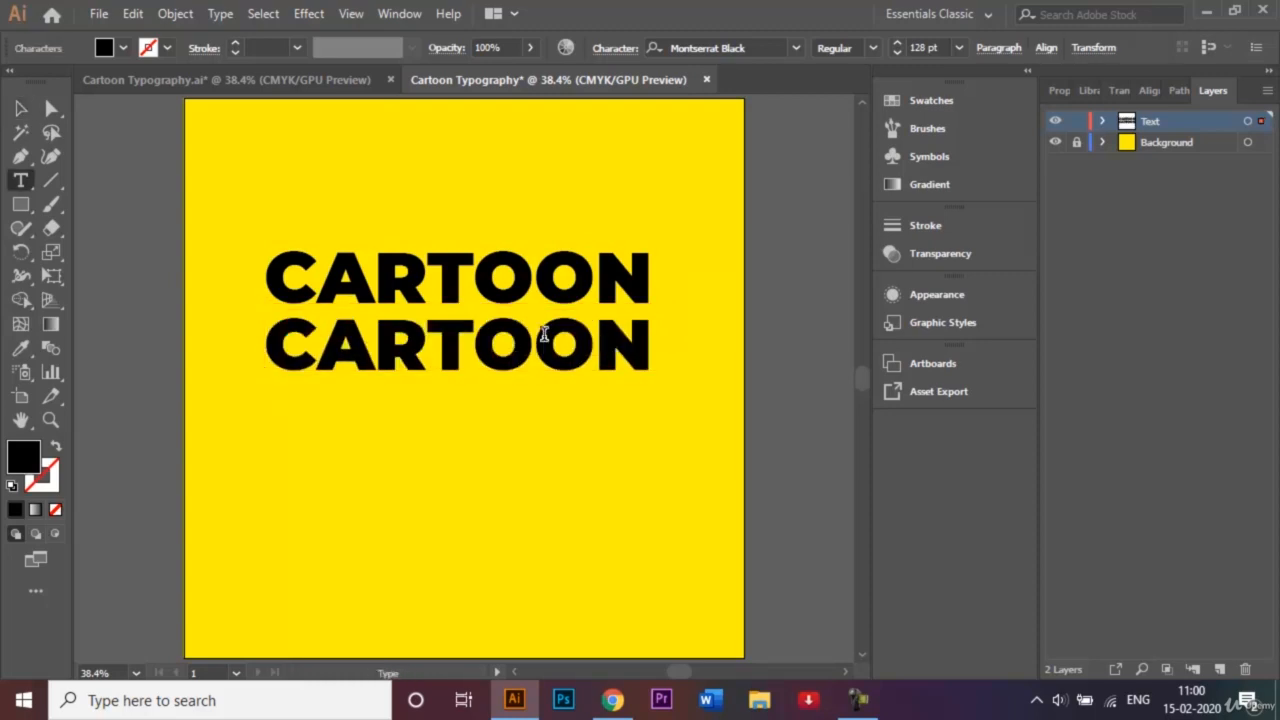
left_click(544, 334)
left_click(635, 329)
key("BackSpace")
key("BackSpace")
key("BackSpace")
key("BackSpace")
key("BackSpace")
key("BackSpace")
key("BackSpace")
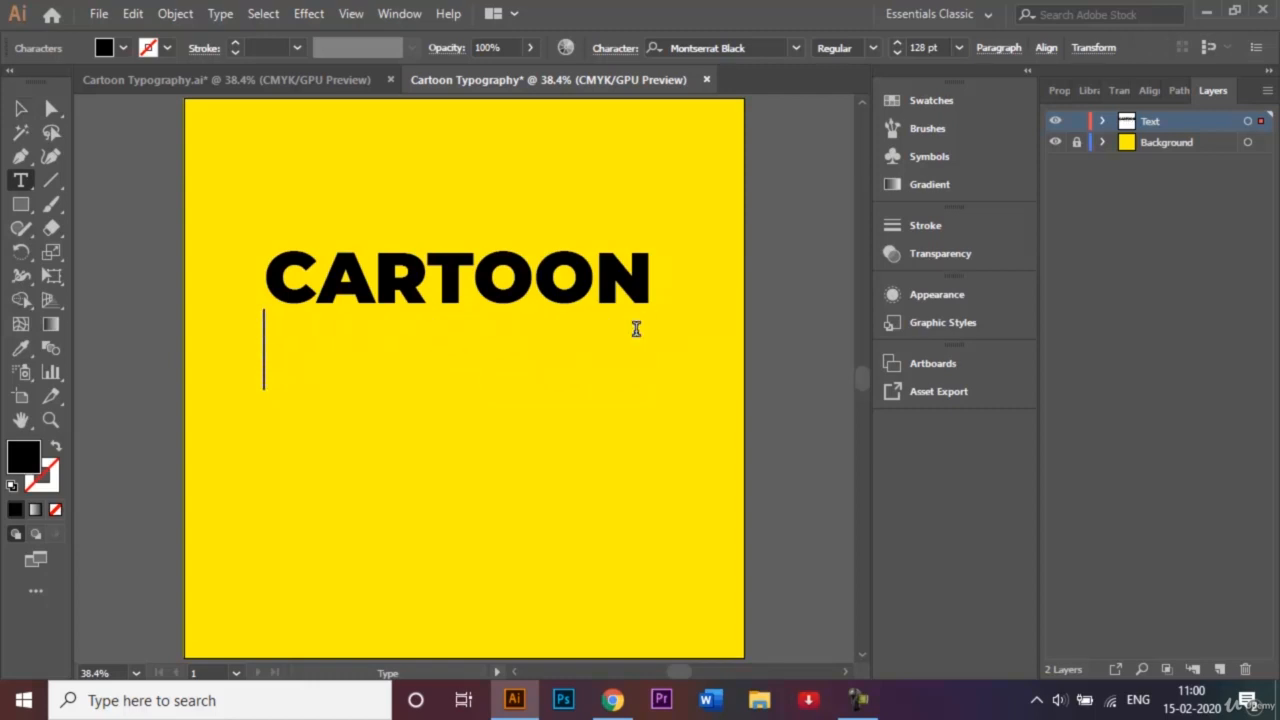
type("STYLE")
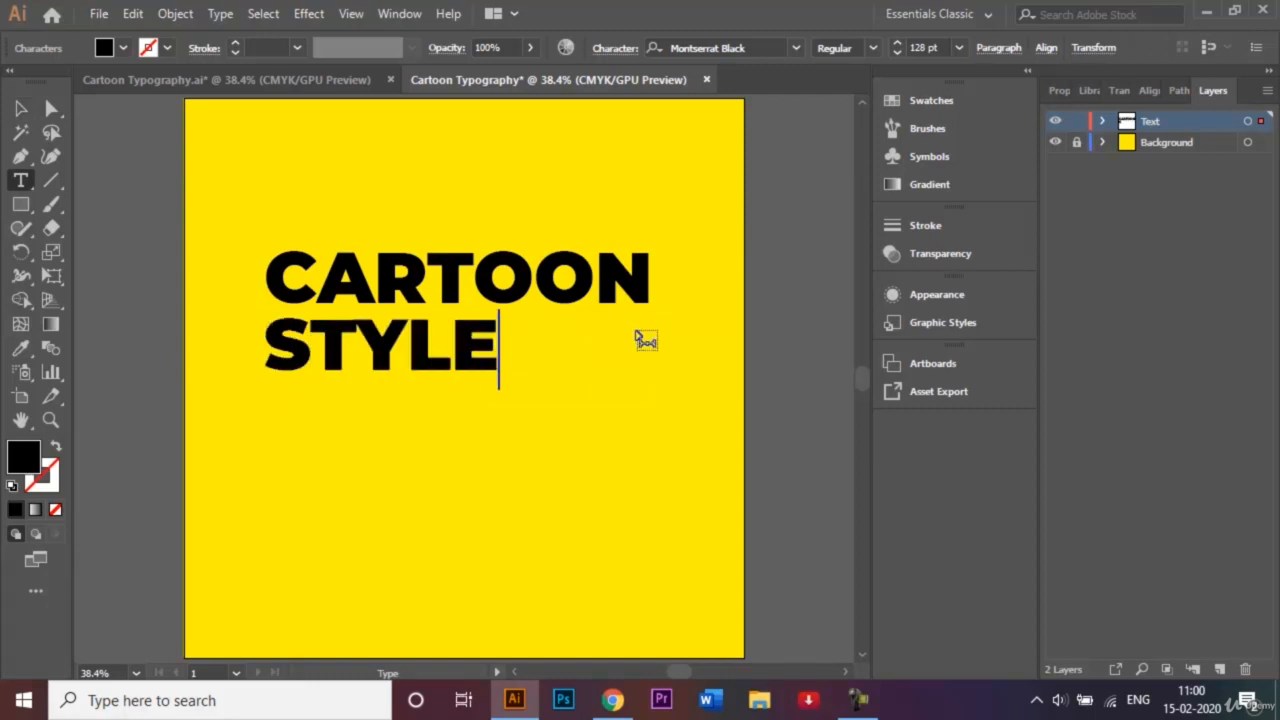
- Centre STYLE horizontally under CARTOON with the Align panel, then deselect
left_click(22, 108)
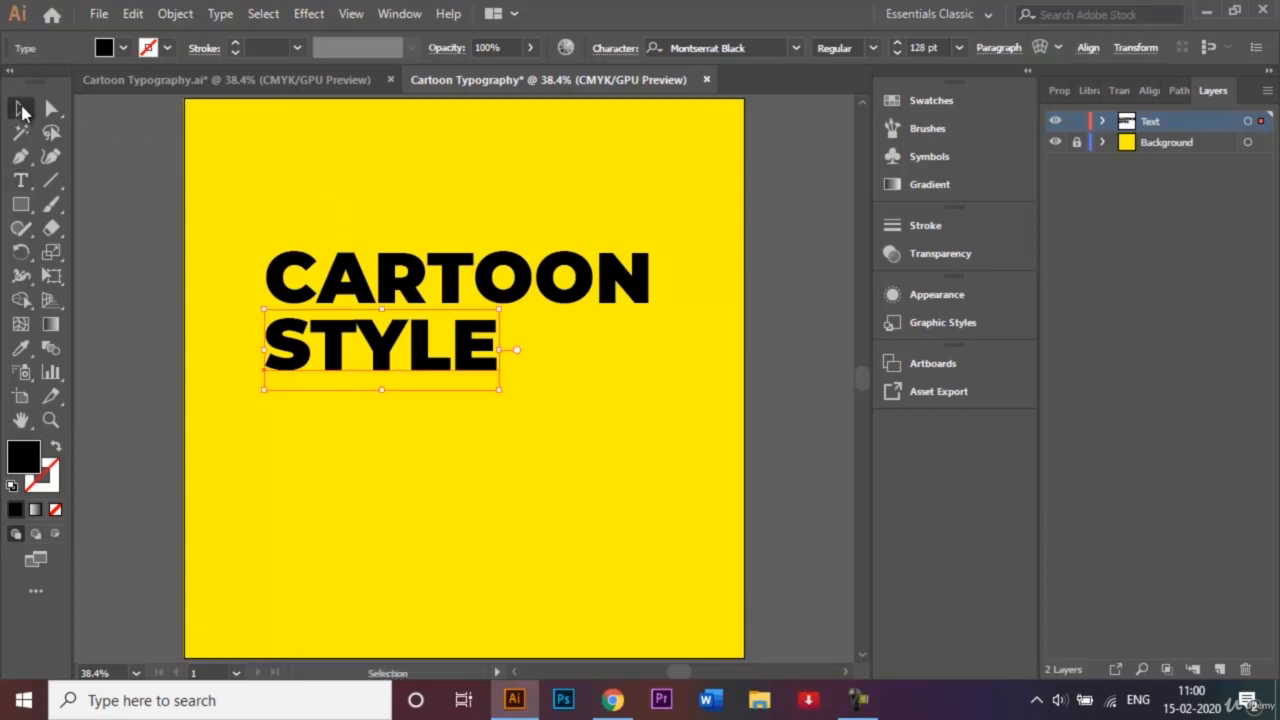
left_click_drag(251, 234, 443, 417)
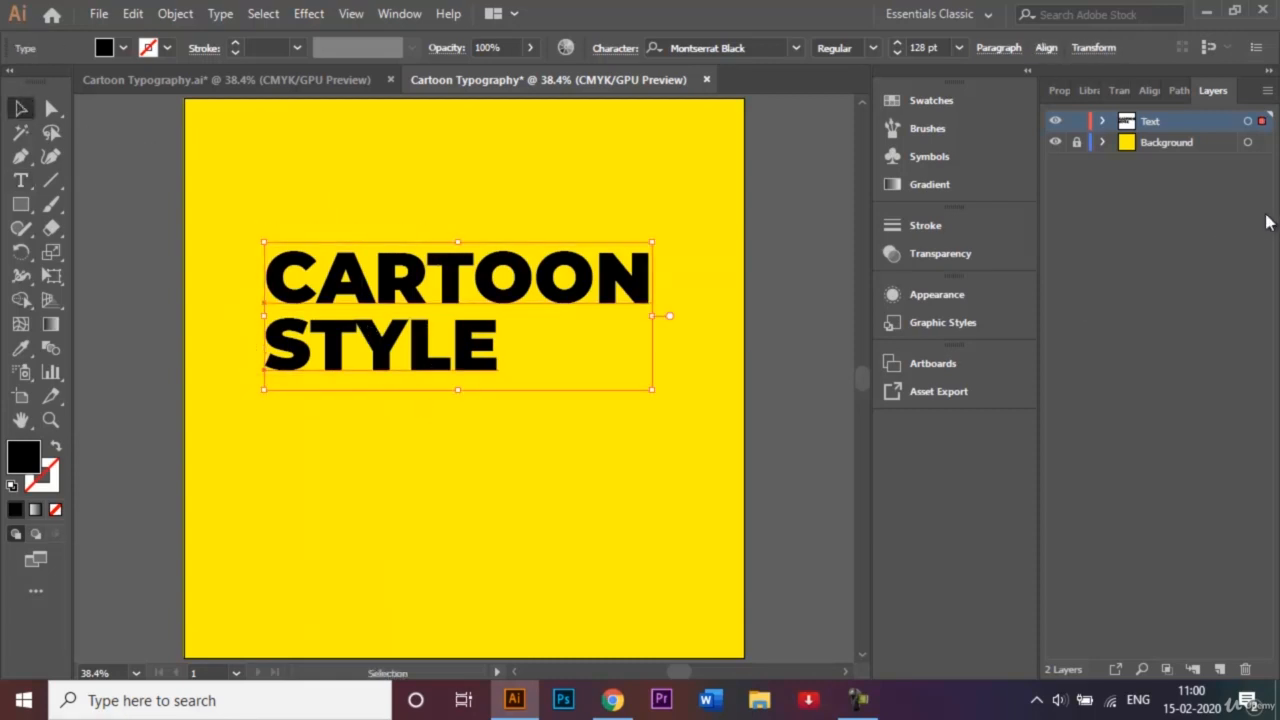
left_click(1150, 91)
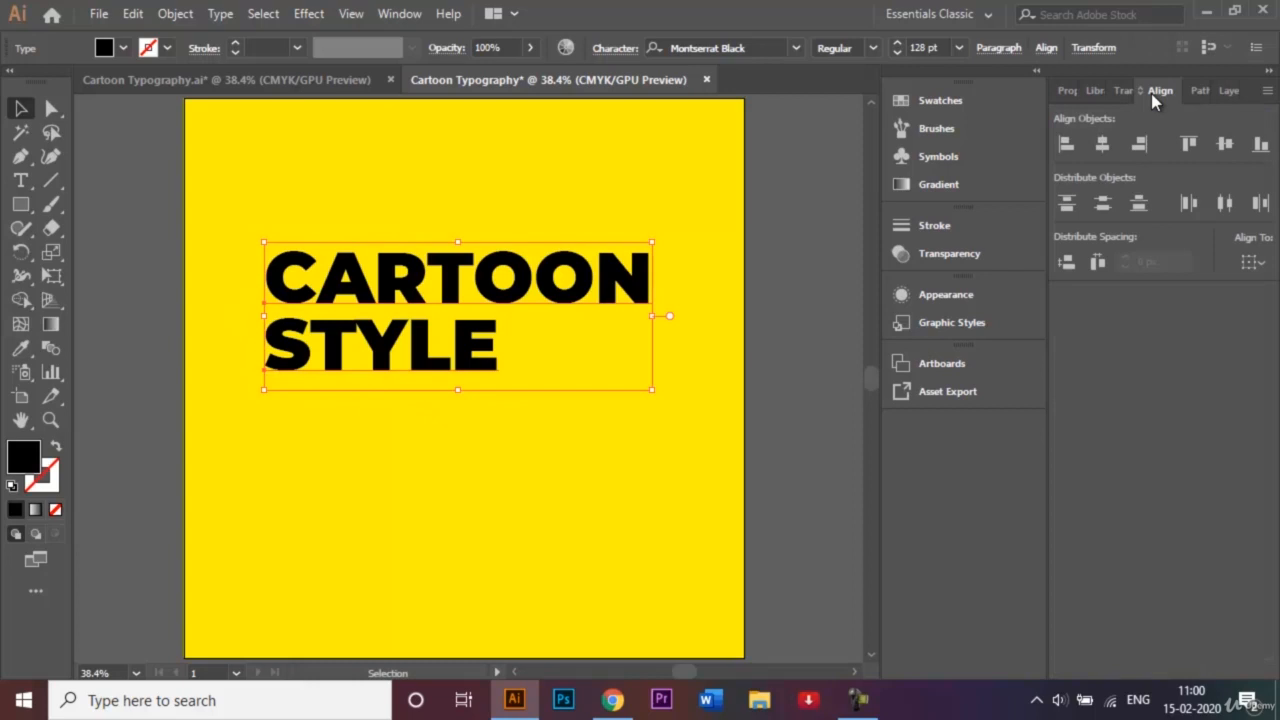
left_click(1103, 150)
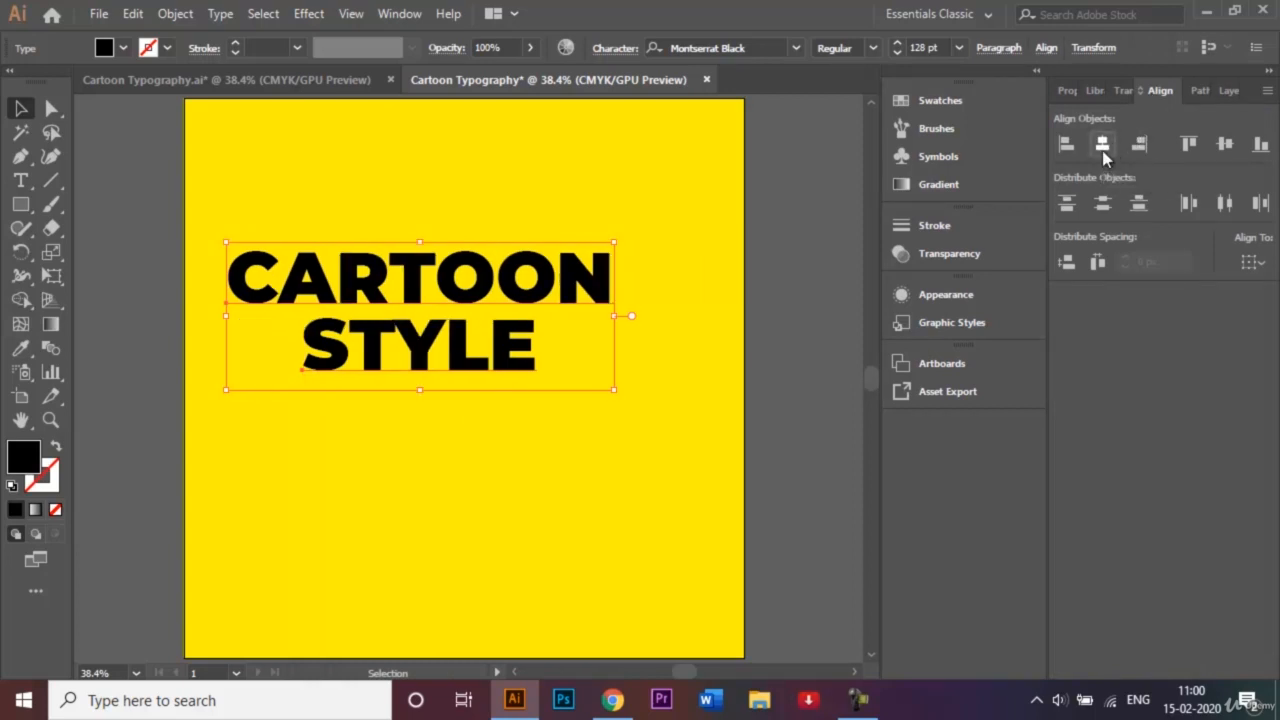
left_click(1229, 91)
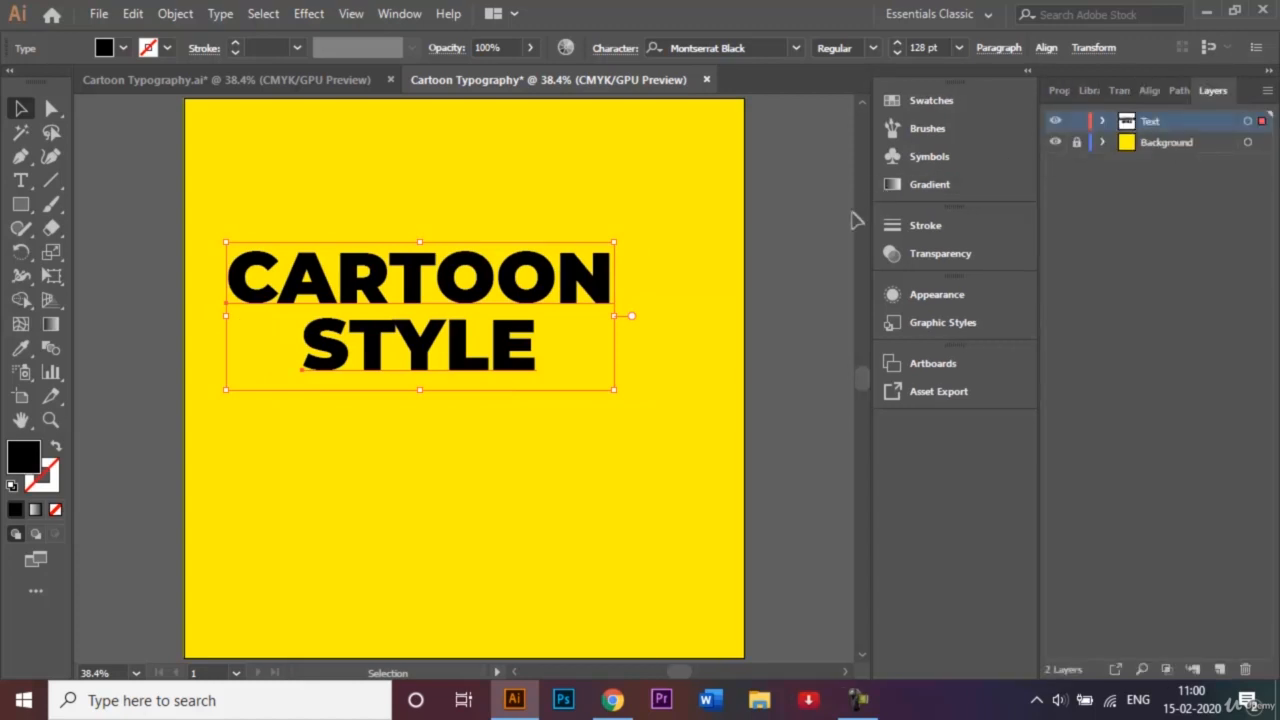
left_click(375, 205)
- Expand the CARTOON STYLE text with Object > Expand and select both resulting groups
left_click(497, 369)
left_click(170, 14)
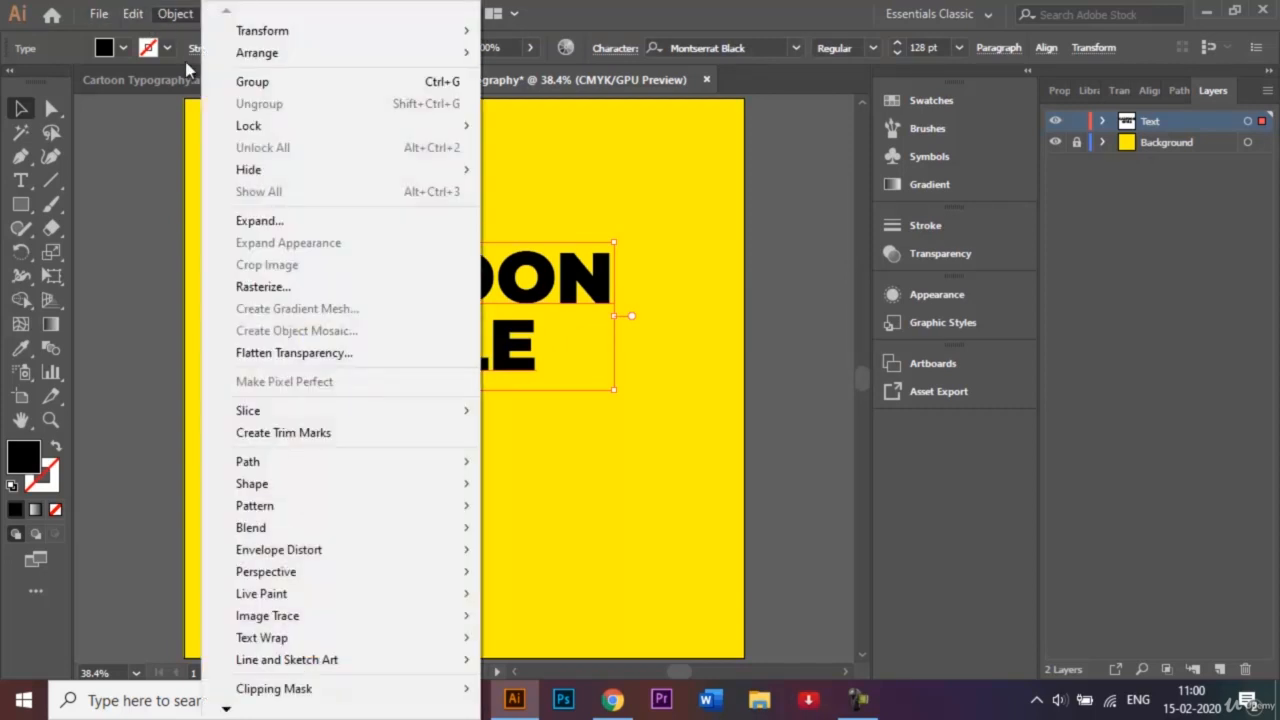
left_click(277, 221)
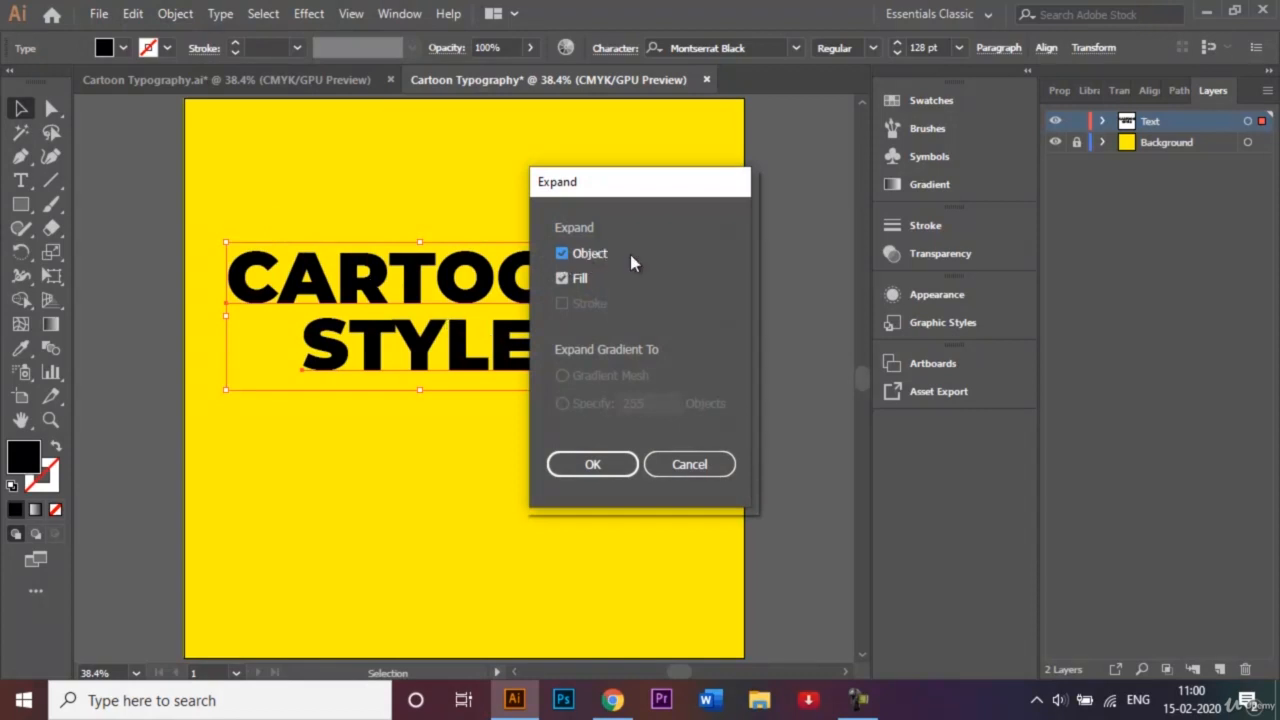
left_click(610, 468)
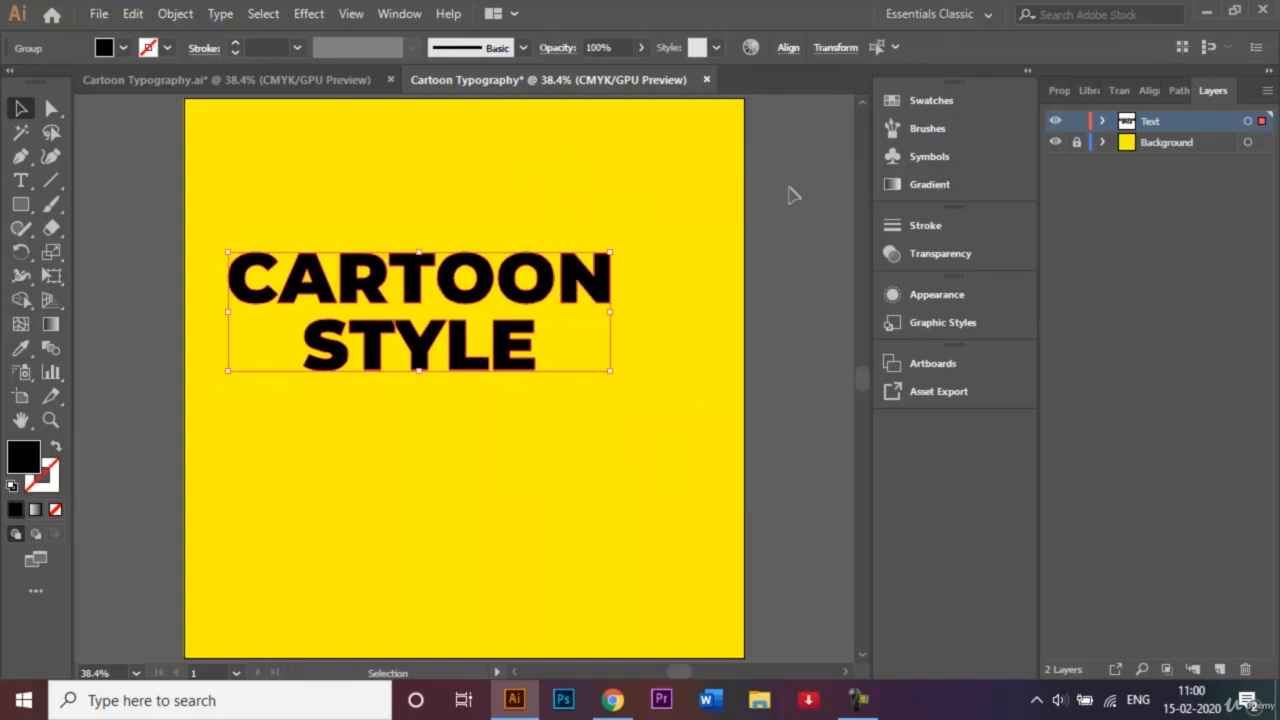
left_click(1101, 122)
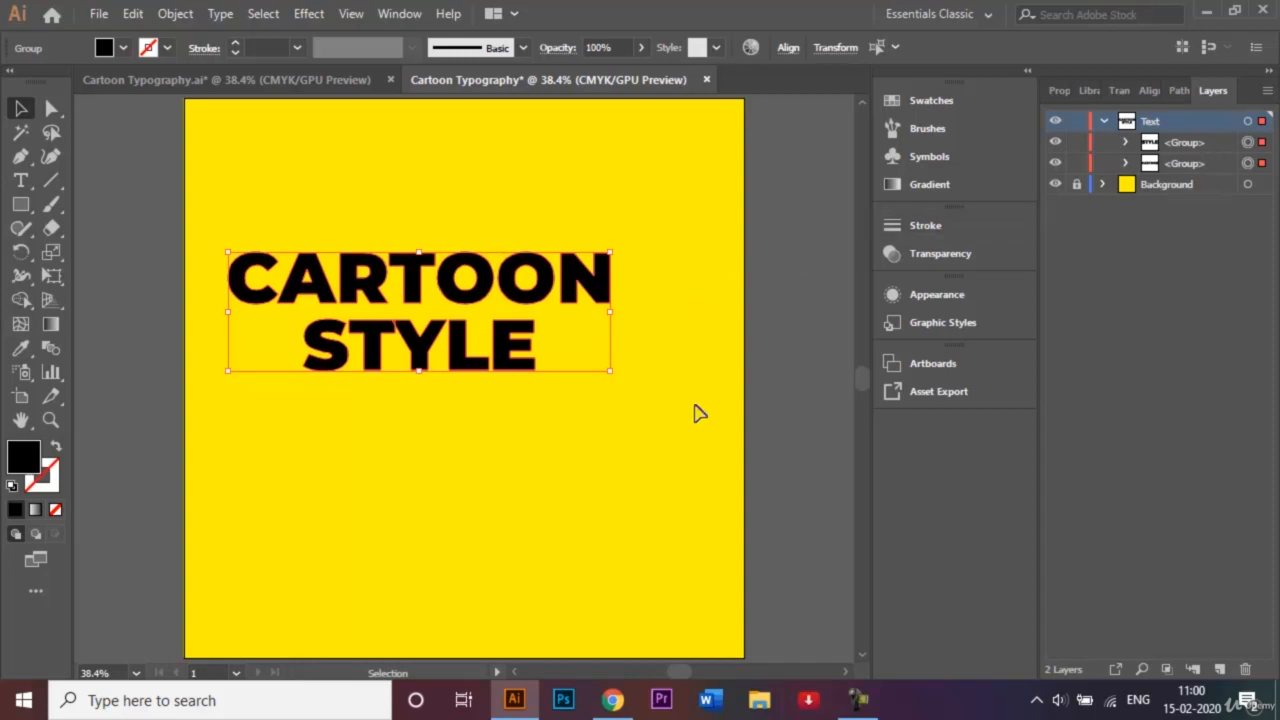
left_click(596, 442)
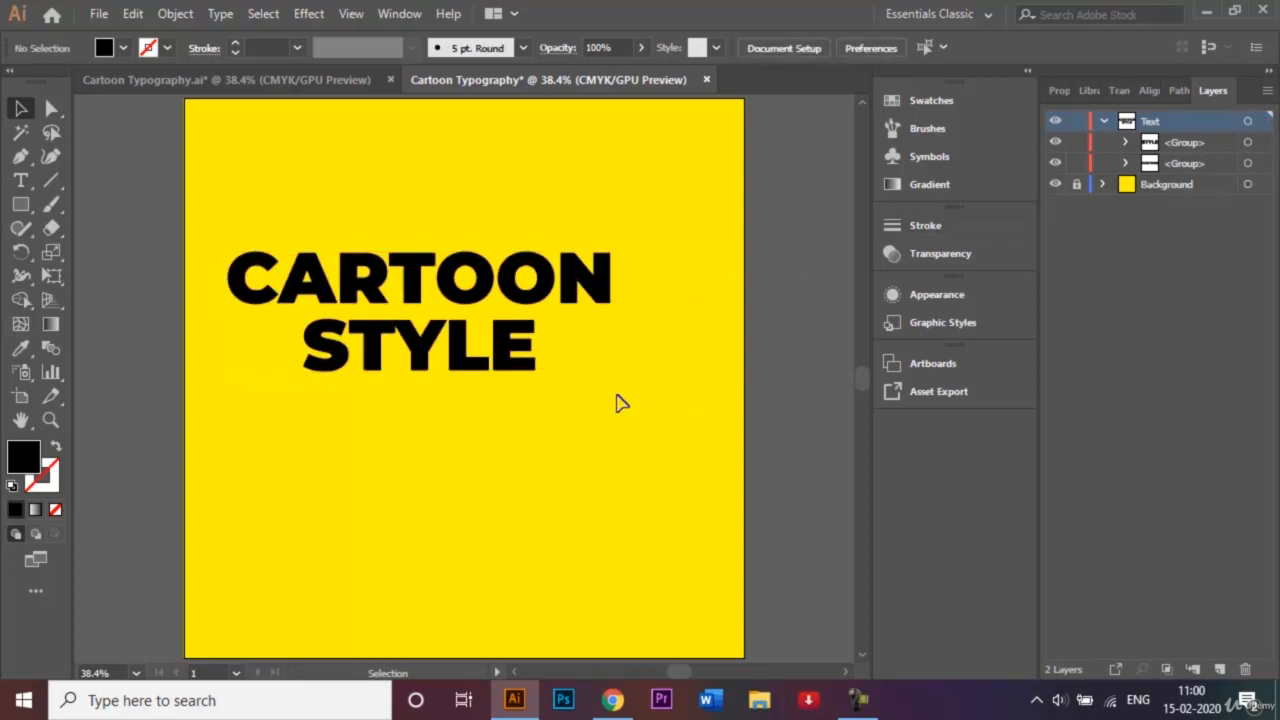
left_click_drag(237, 243, 289, 260)
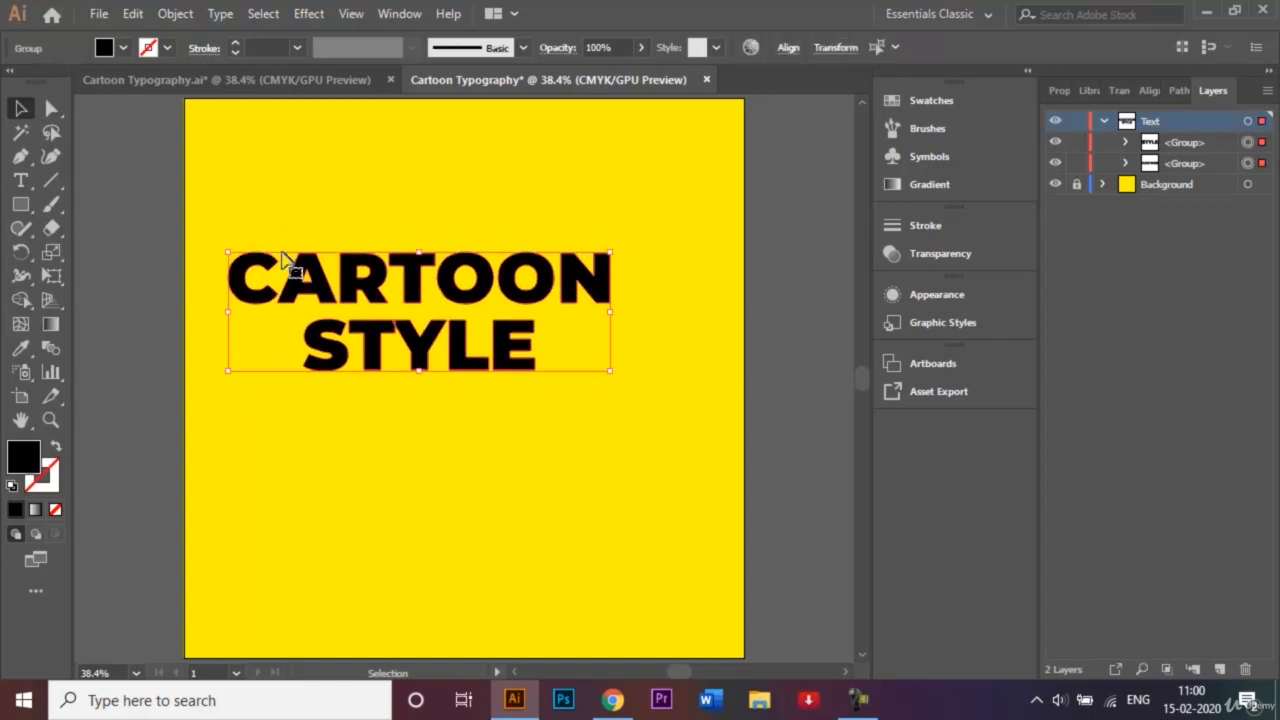
- Group the CARTOON and STYLE lettering into a single group
right_click(403, 330)
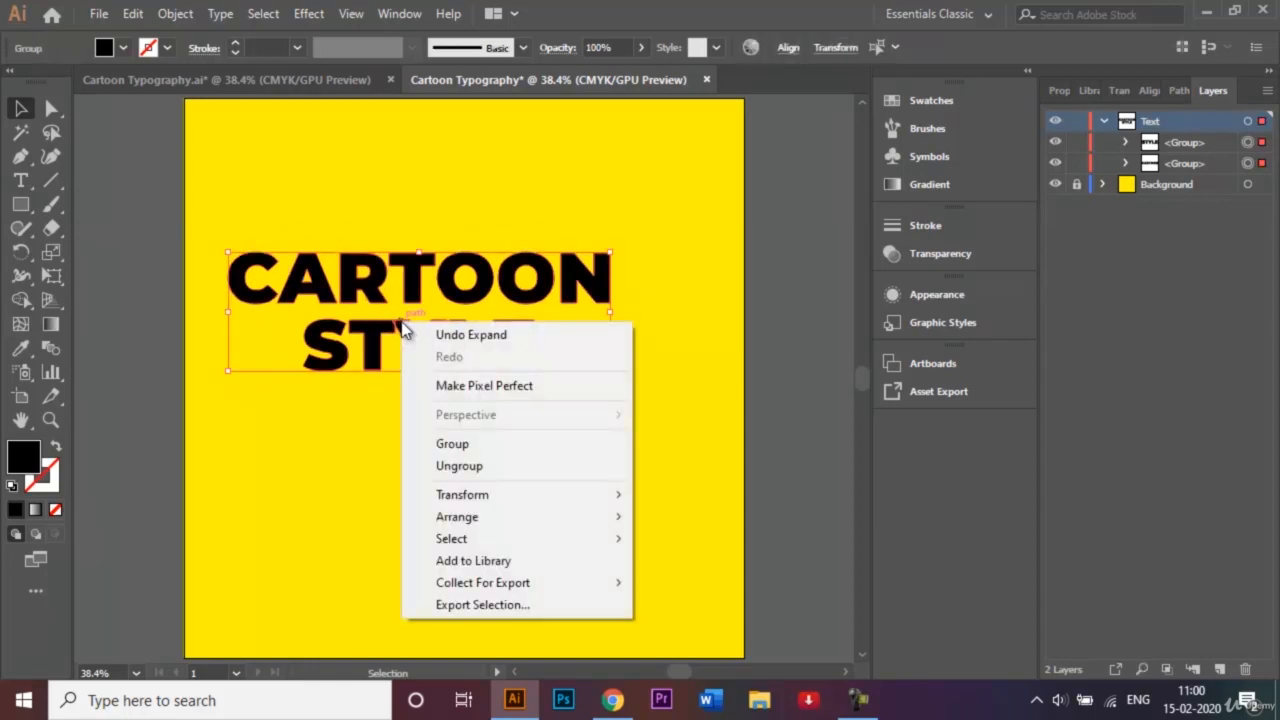
left_click(481, 445)
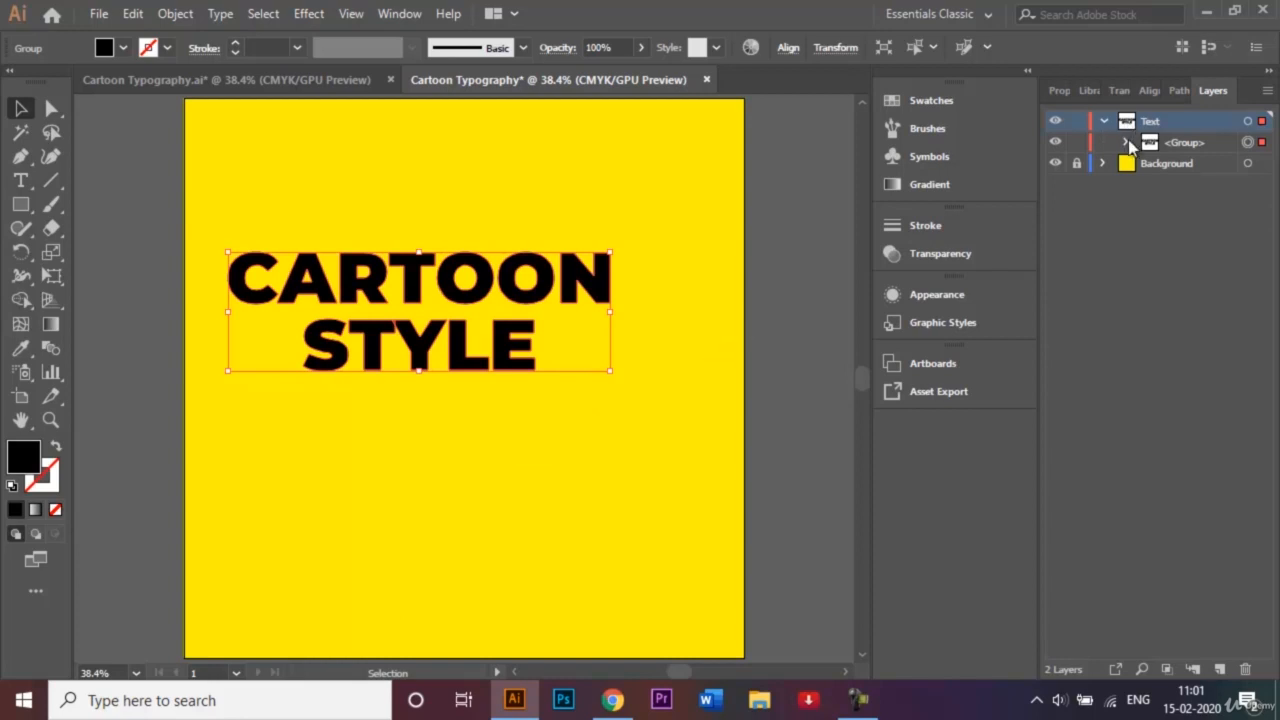
left_click(1127, 143)
left_click(1127, 143)
- Copy the grouped lettering and Paste in Front for an identical copy on top
left_click(134, 13)
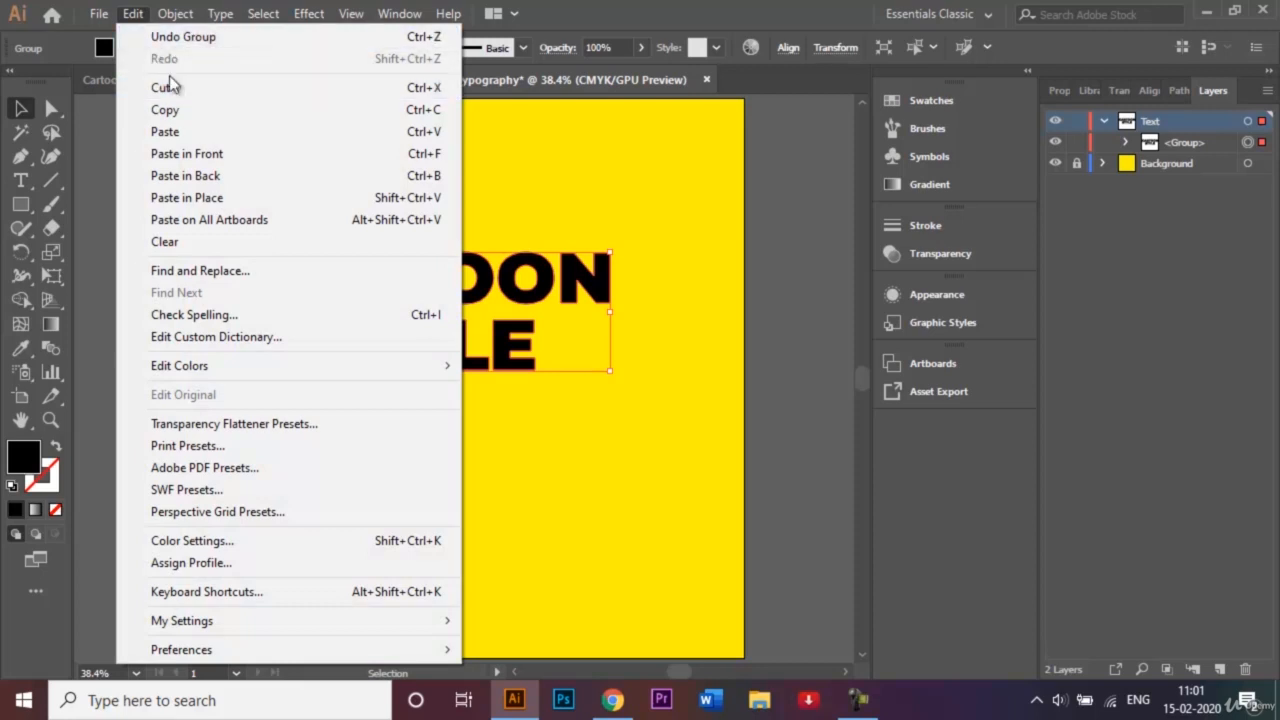
left_click(185, 112)
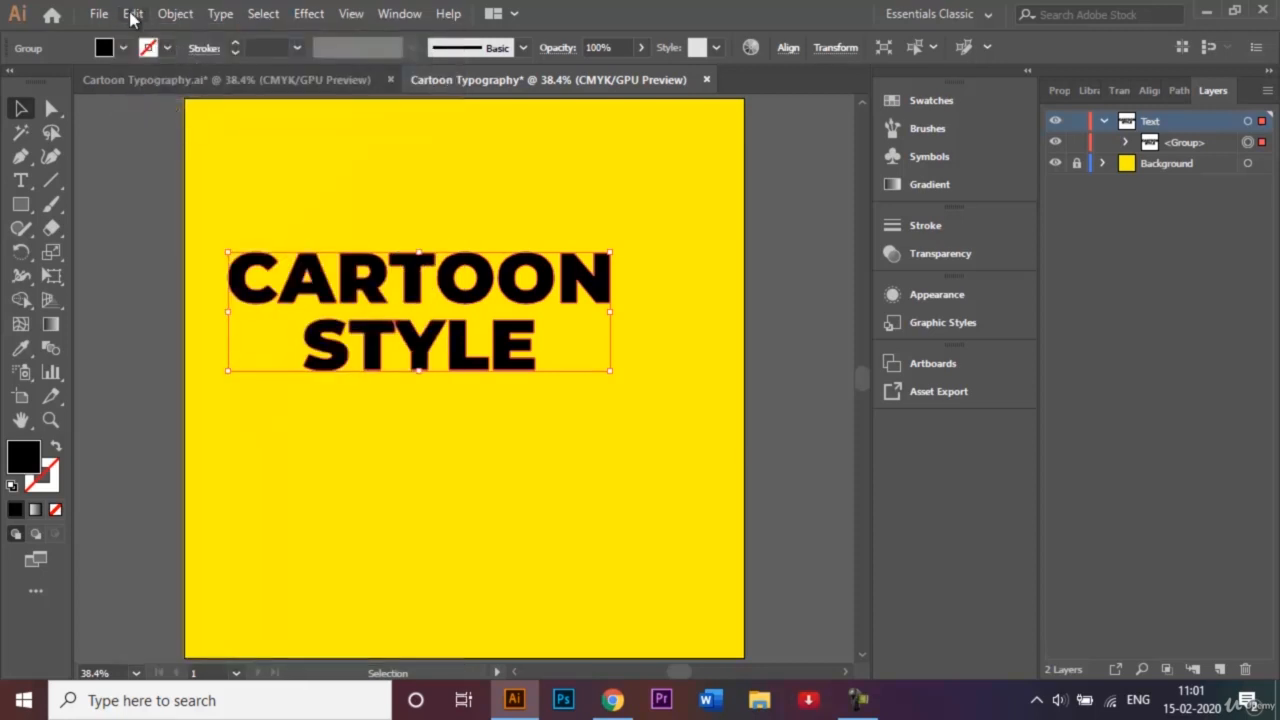
left_click(132, 14)
left_click(203, 156)
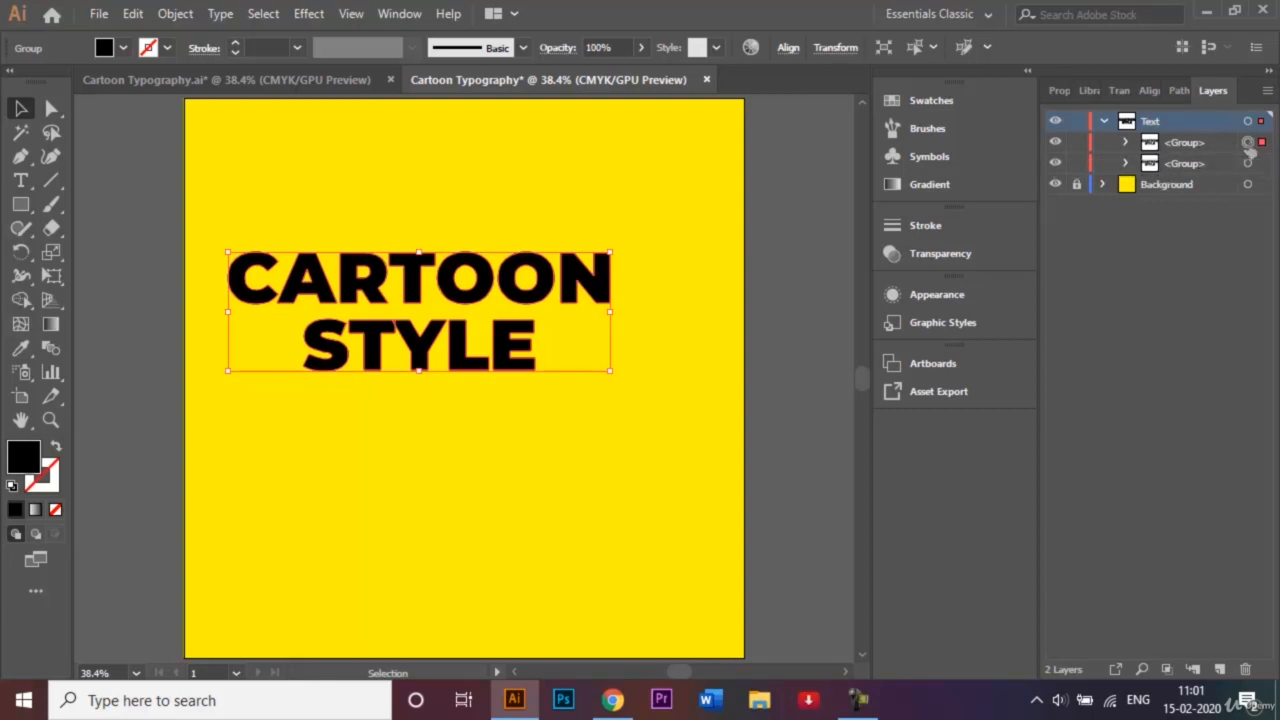
- Fill the top lettering copy with white, then select the black copy beneath it
left_click(123, 48)
left_click(41, 82)
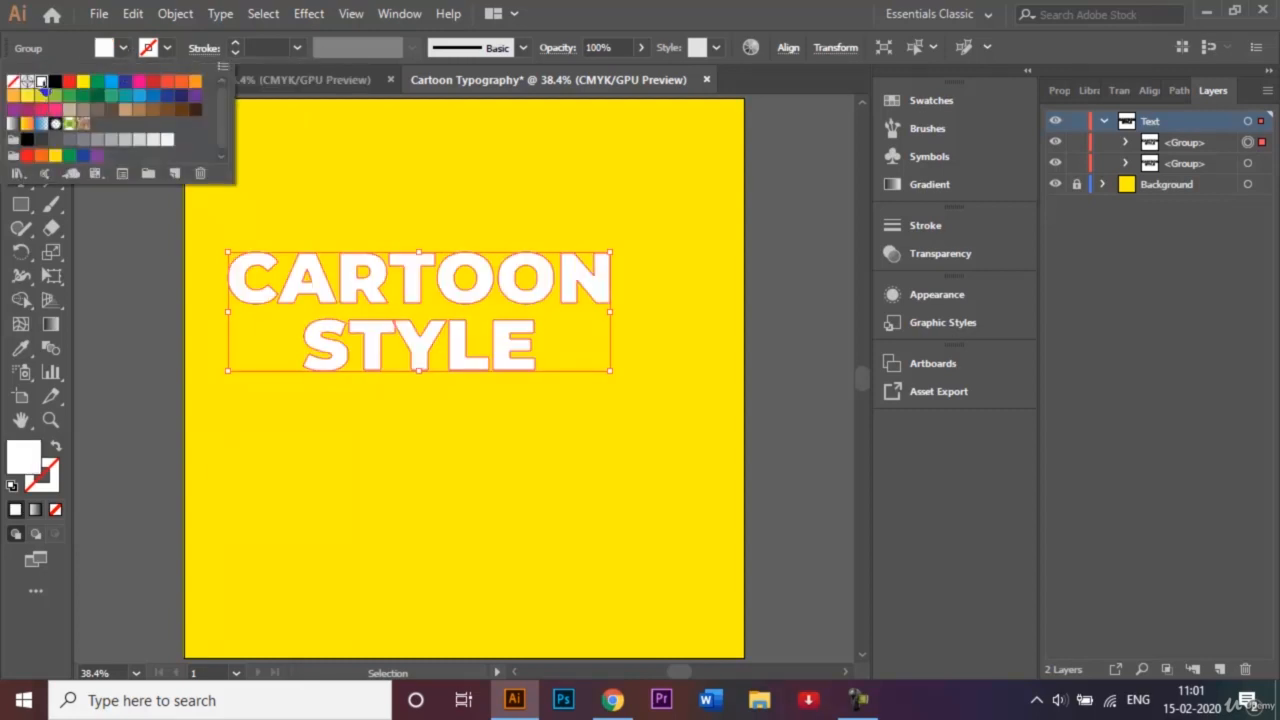
left_click(110, 257)
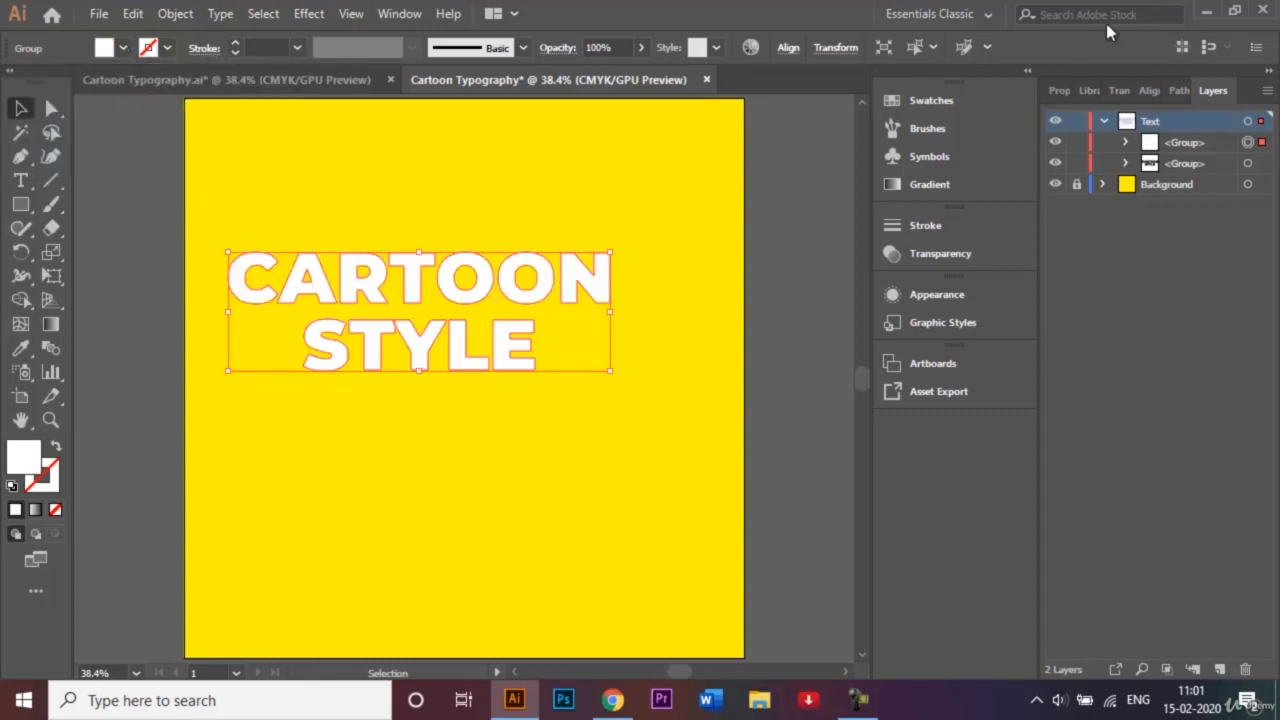
left_click(1248, 163)
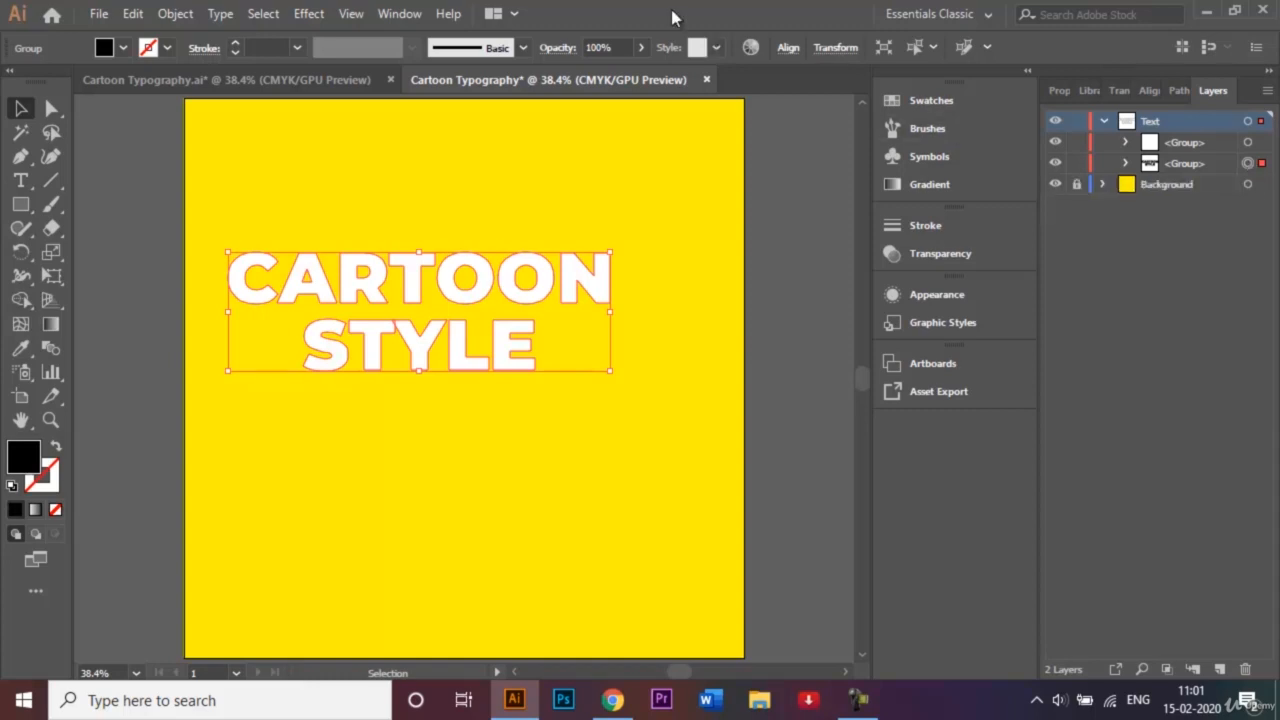
left_click(270, 42)
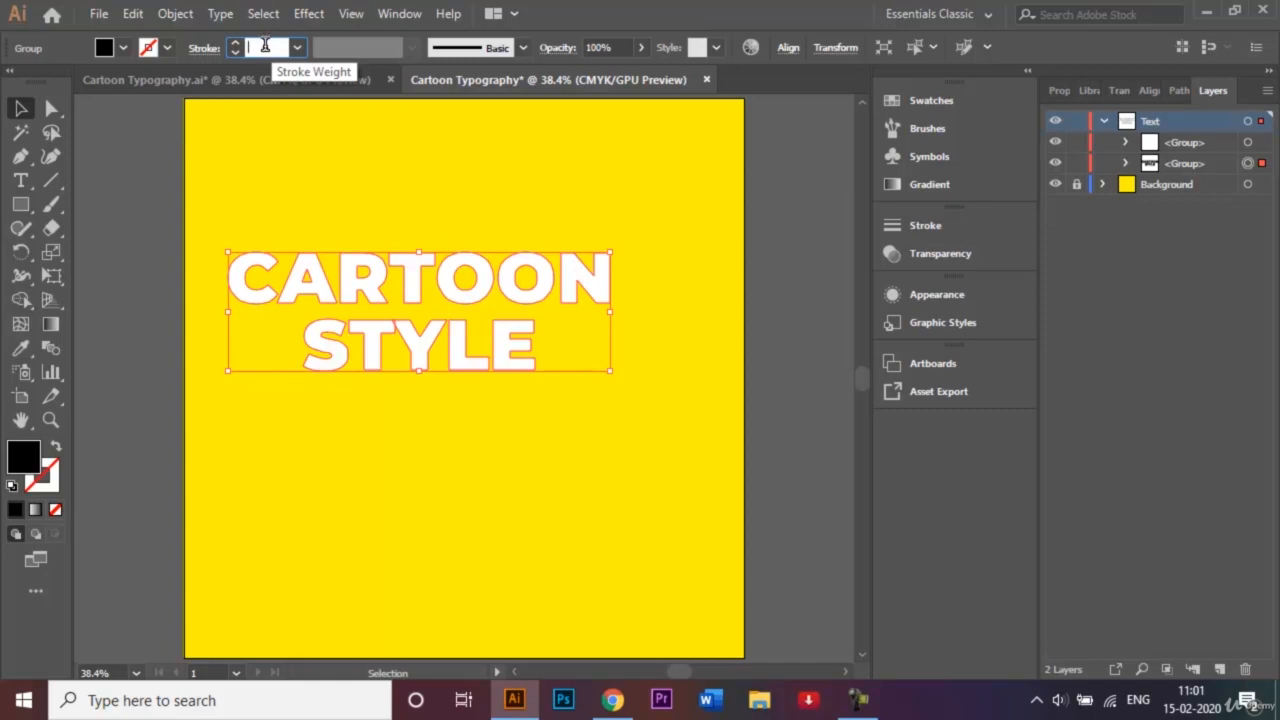
- Apply a 34 pt stroke weight to the black copy of the lettering
key("Return")
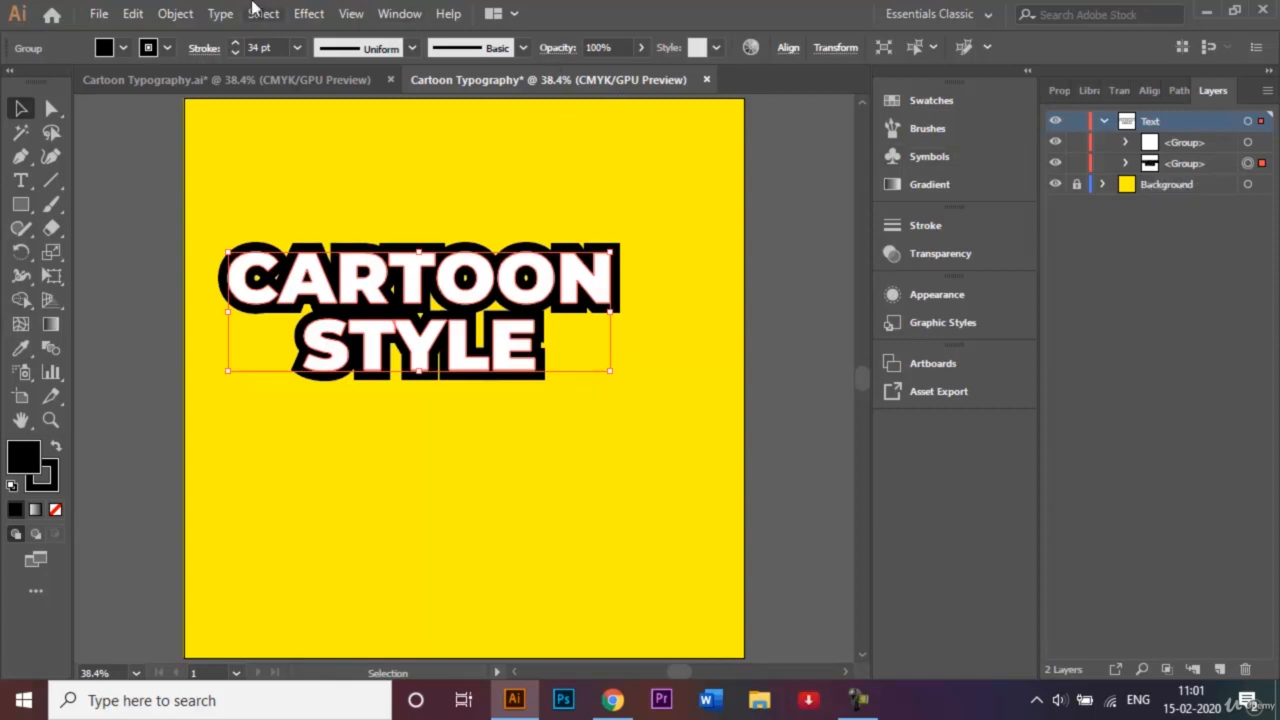
left_click(175, 13)
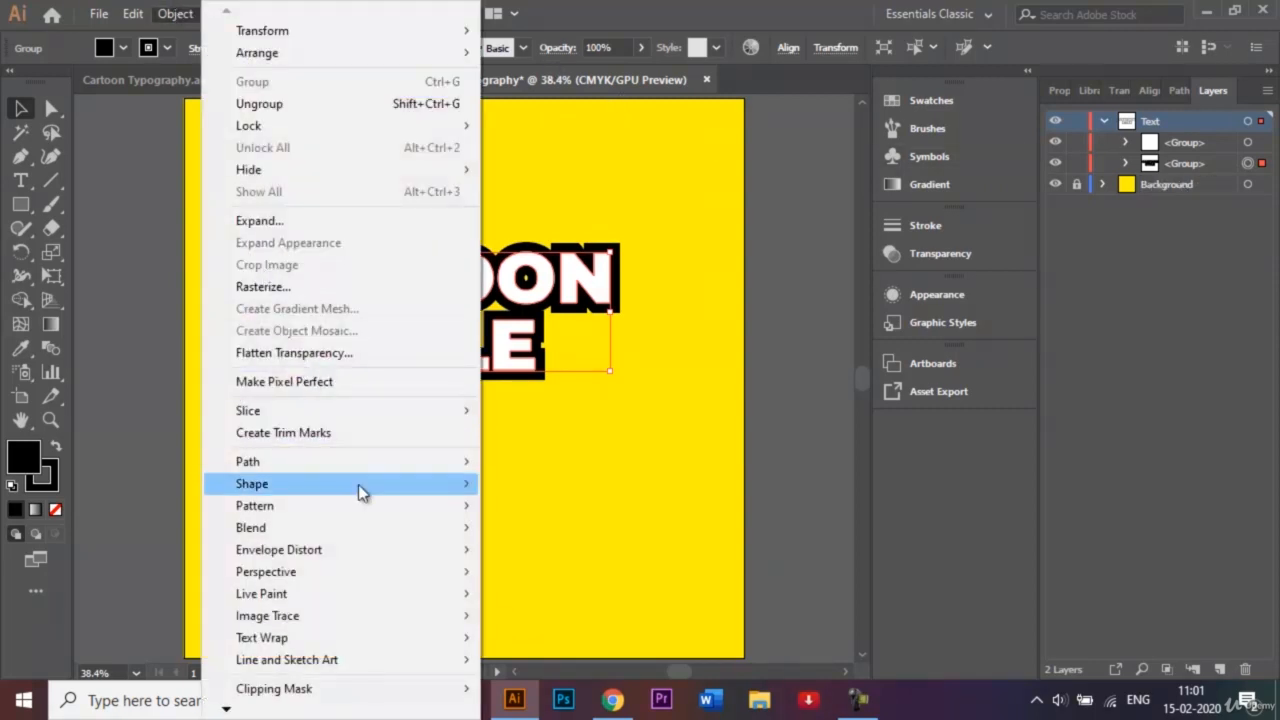
- Apply a 10 px miter Offset Path around the black lettering copy to widen its backing
mouse_move(372, 456)
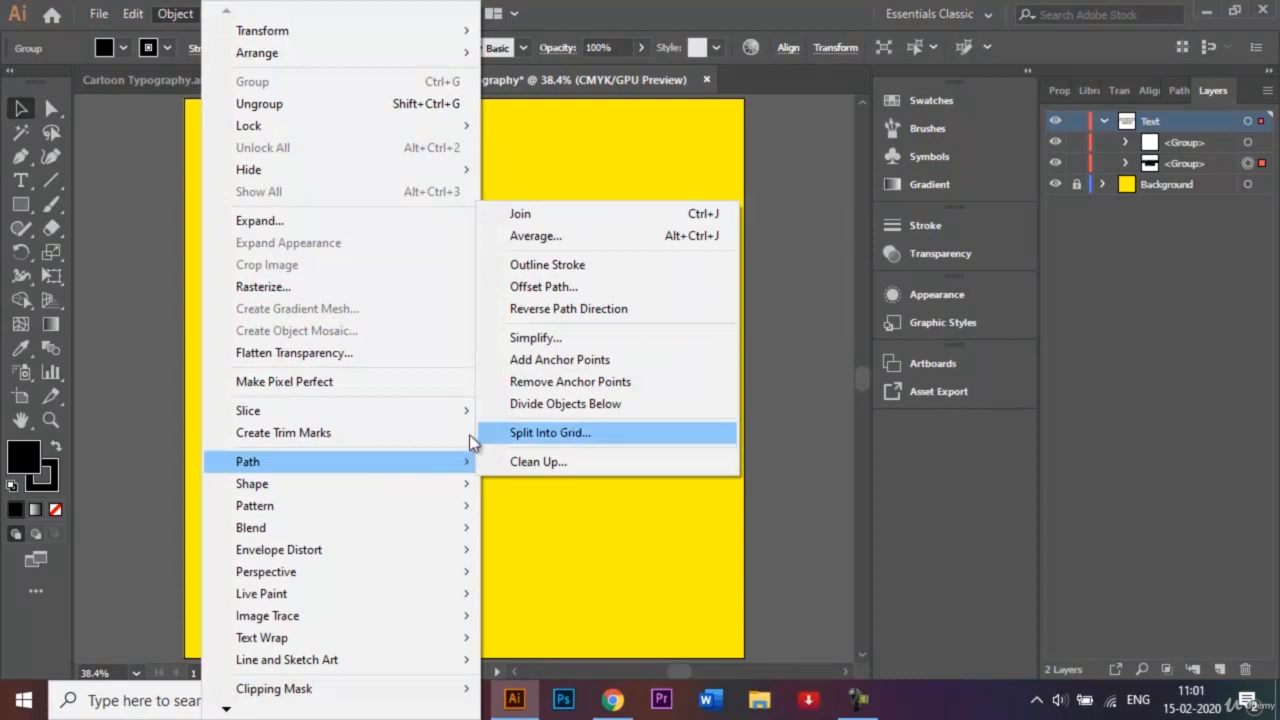
left_click(600, 287)
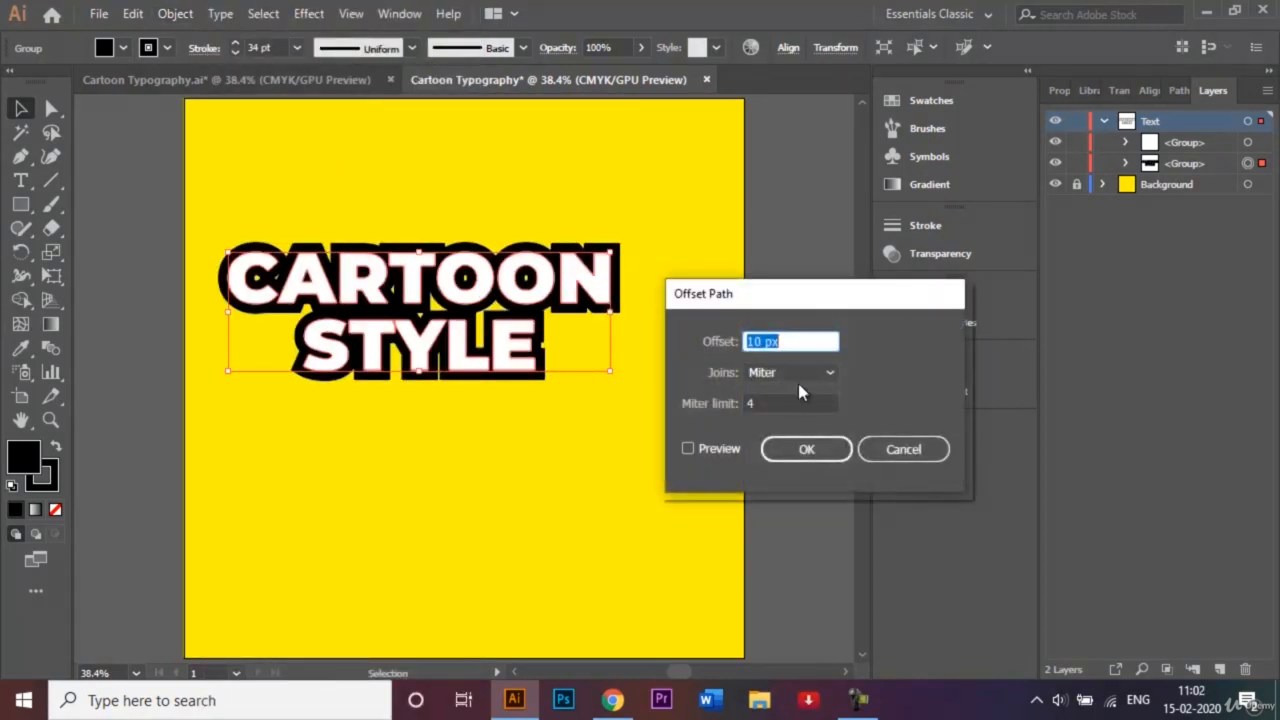
left_click_drag(794, 297, 758, 242)
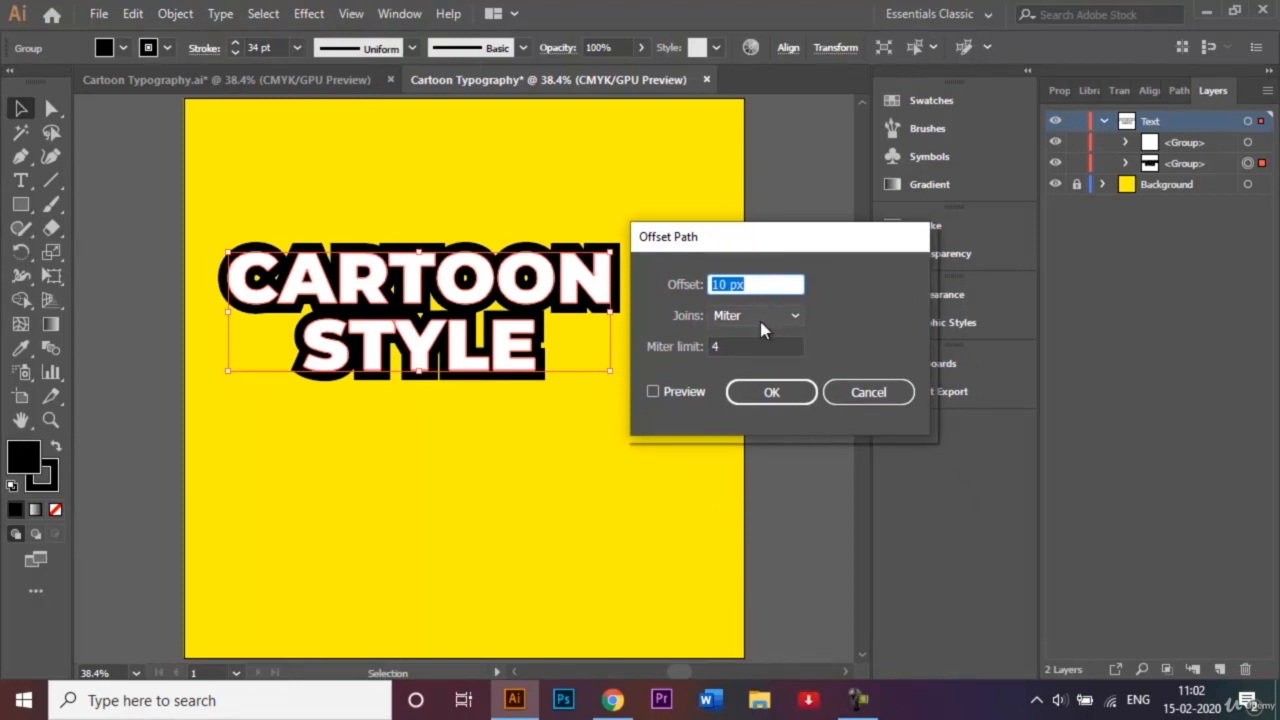
left_click(654, 393)
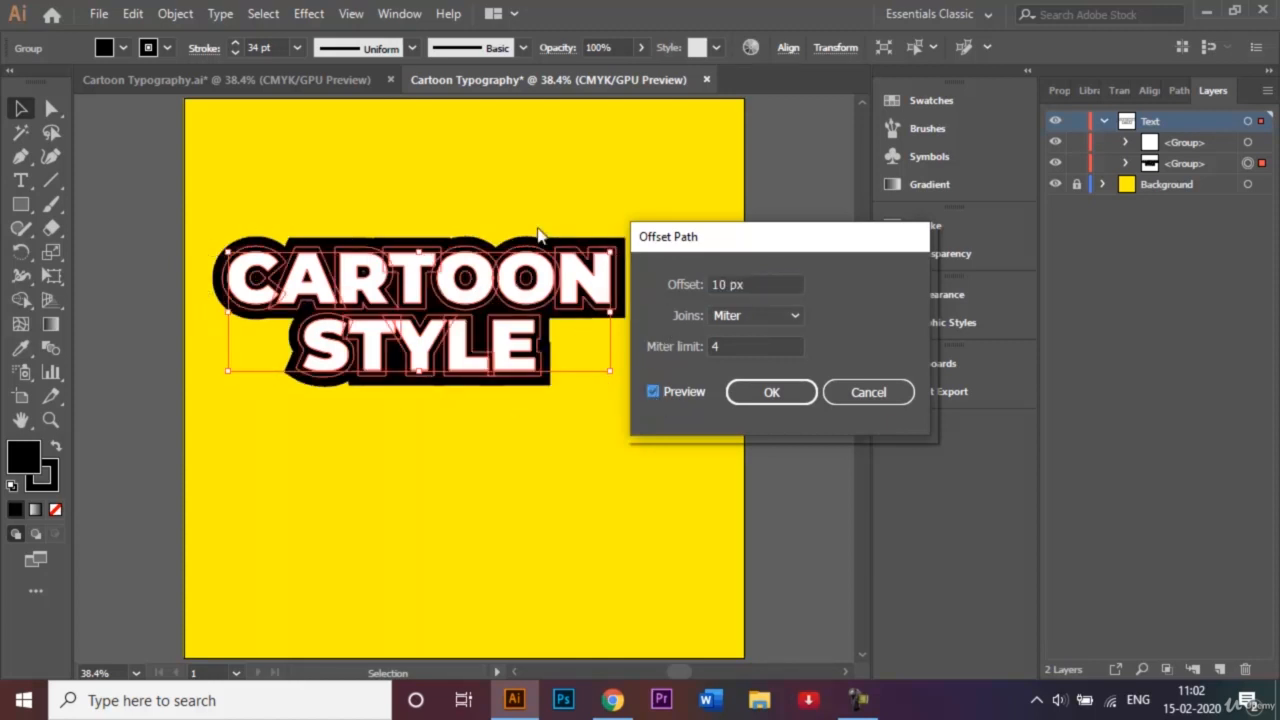
left_click(770, 400)
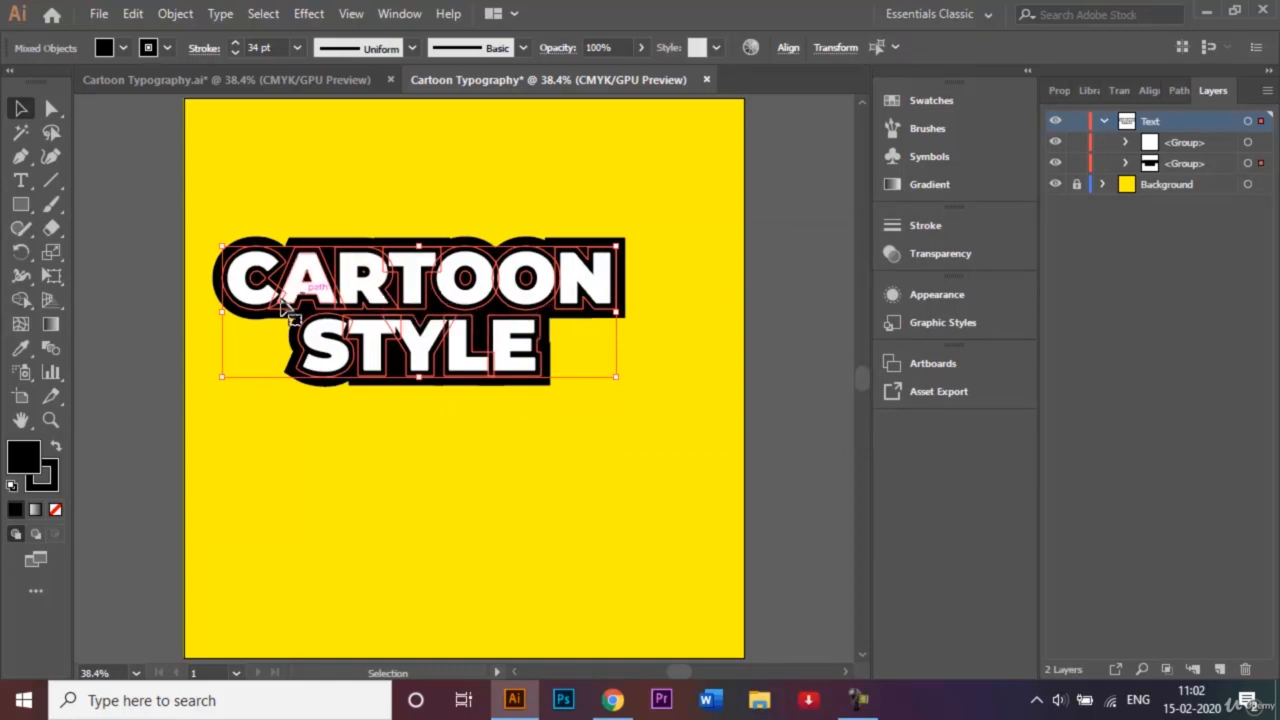
- Change the back copy's stroke colour to CMYK Magenta, then deselect
left_click(167, 48)
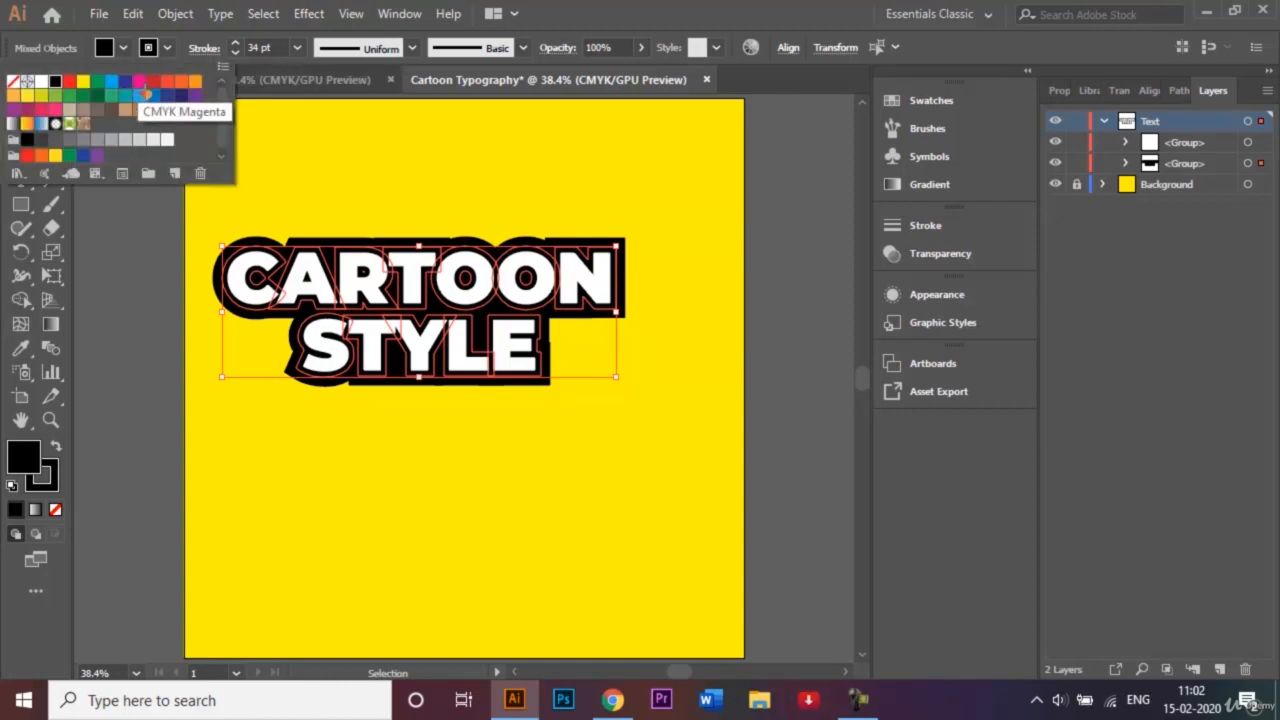
left_click(139, 82)
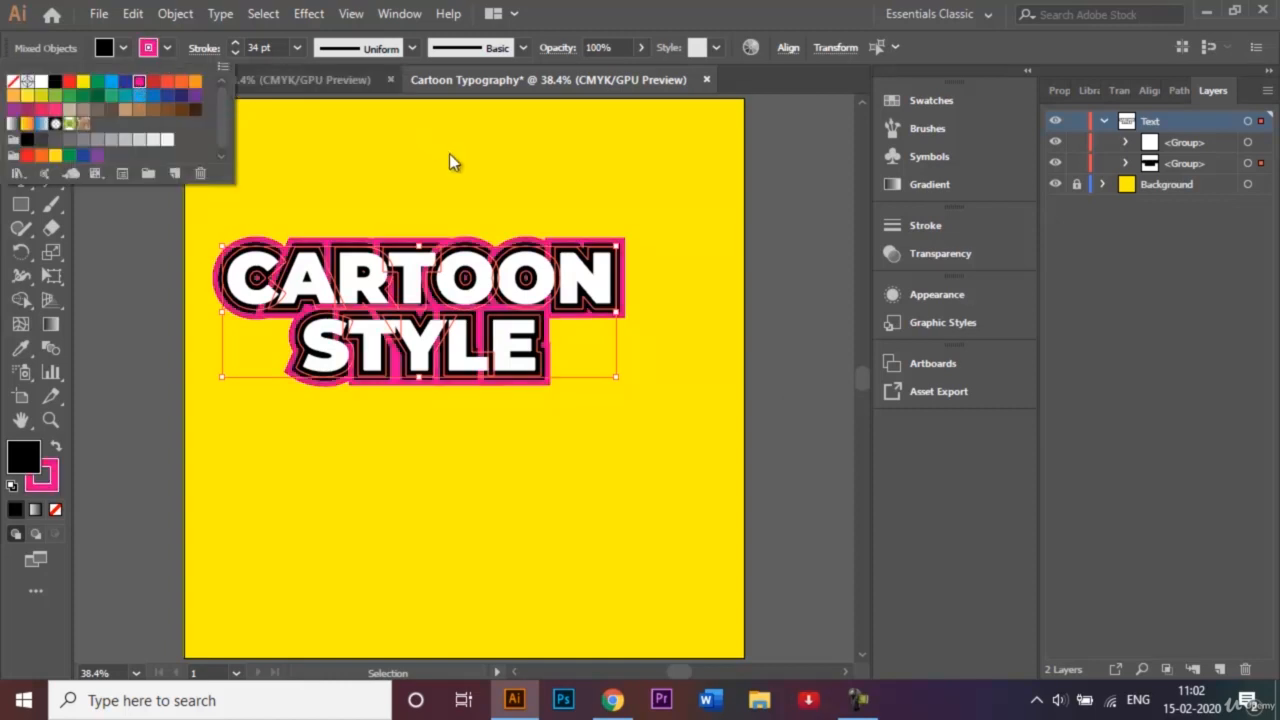
left_click(838, 262)
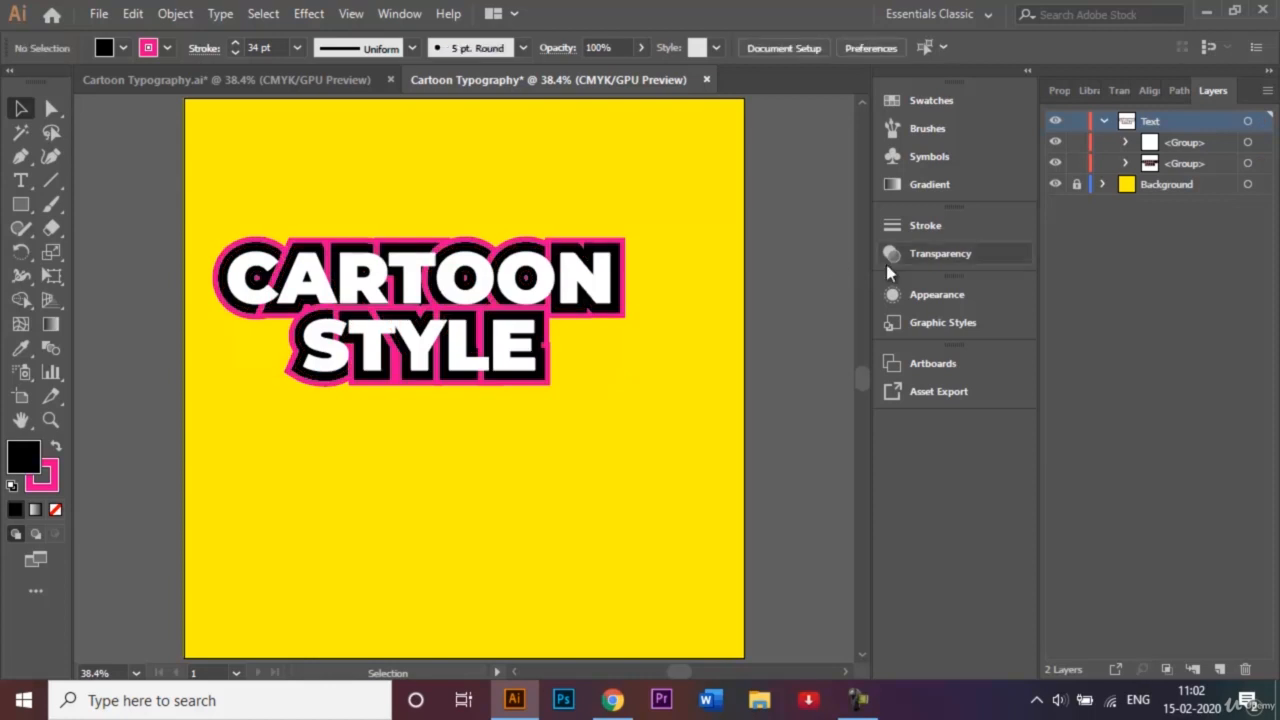
- Compare against the finished reference tab, then select the magenta-outlined group in Layers
left_click(258, 80)
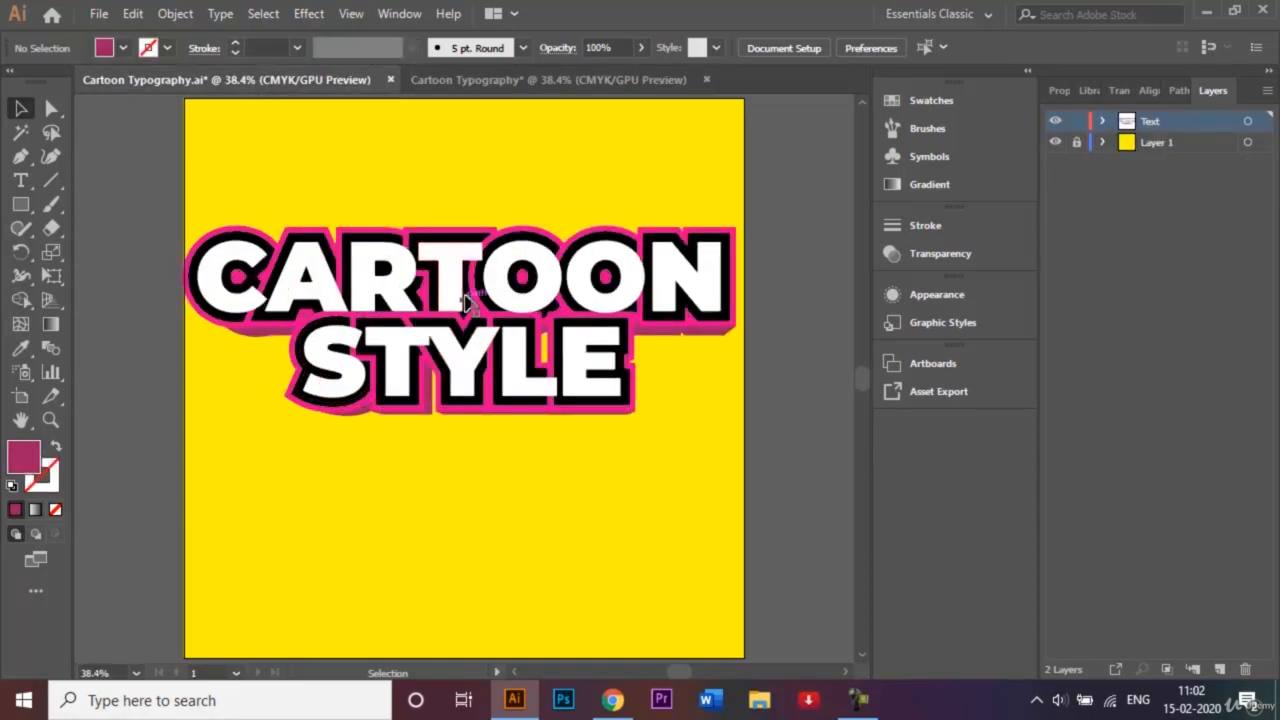
left_click(503, 90)
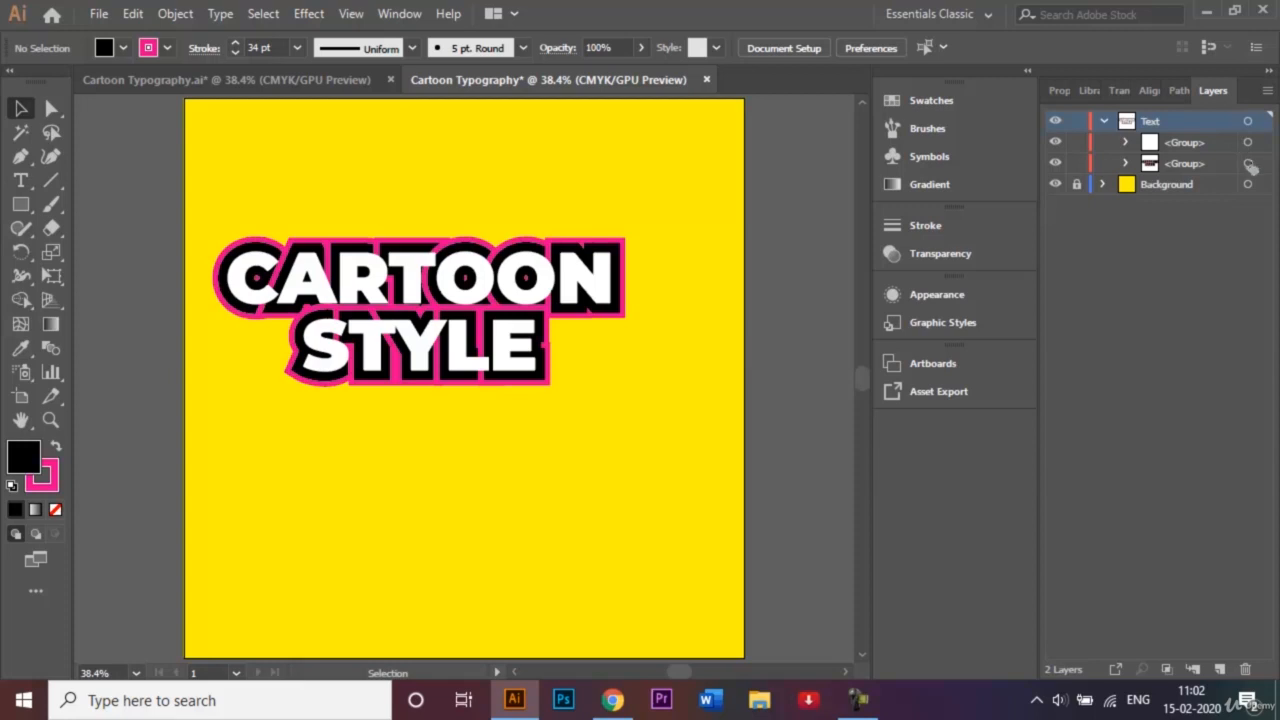
left_click(1247, 163)
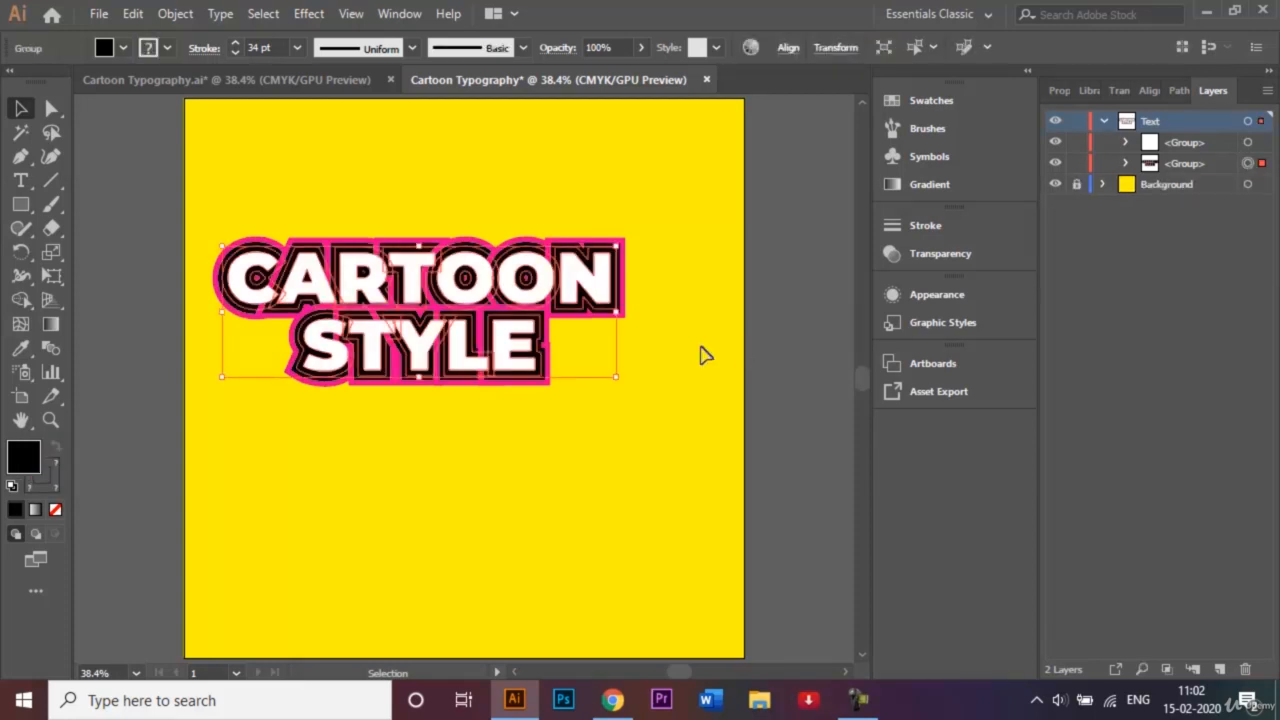
- Copy the magenta-outlined group, paste it in front, and move it lower in the Text layer
left_click(133, 13)
left_click(186, 111)
left_click(134, 14)
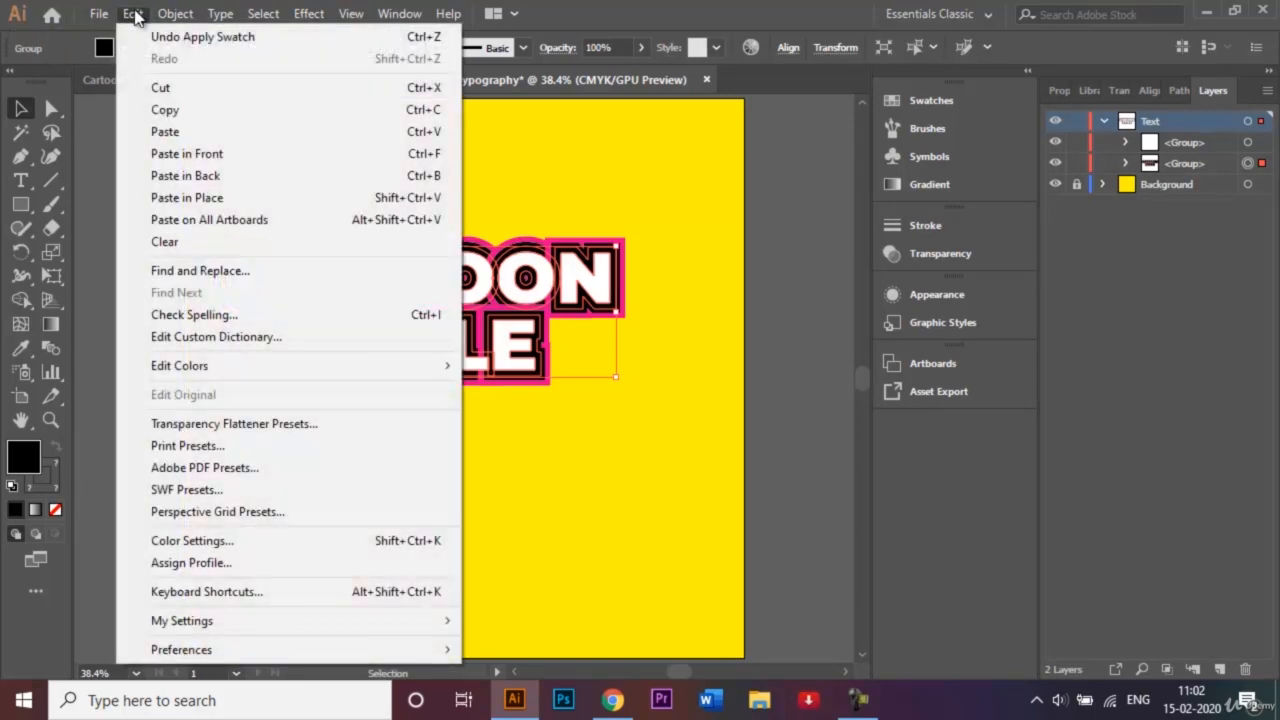
left_click(187, 154)
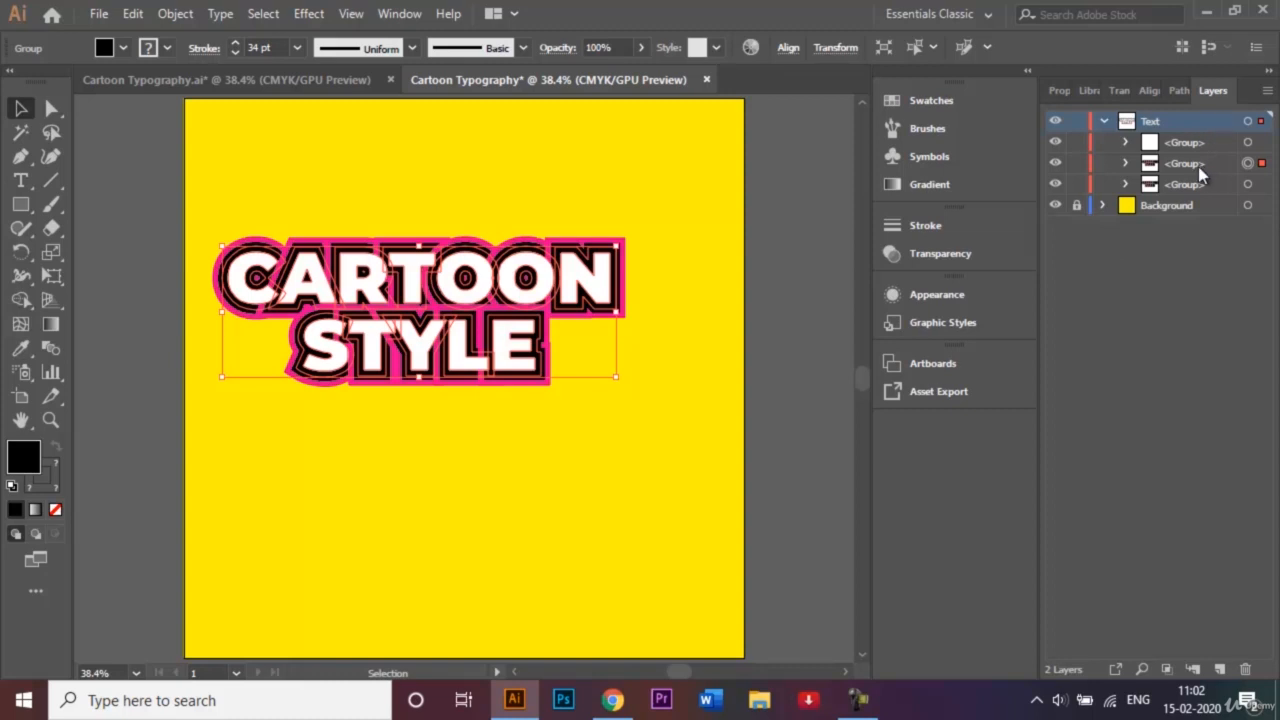
left_click_drag(1188, 165, 1190, 192)
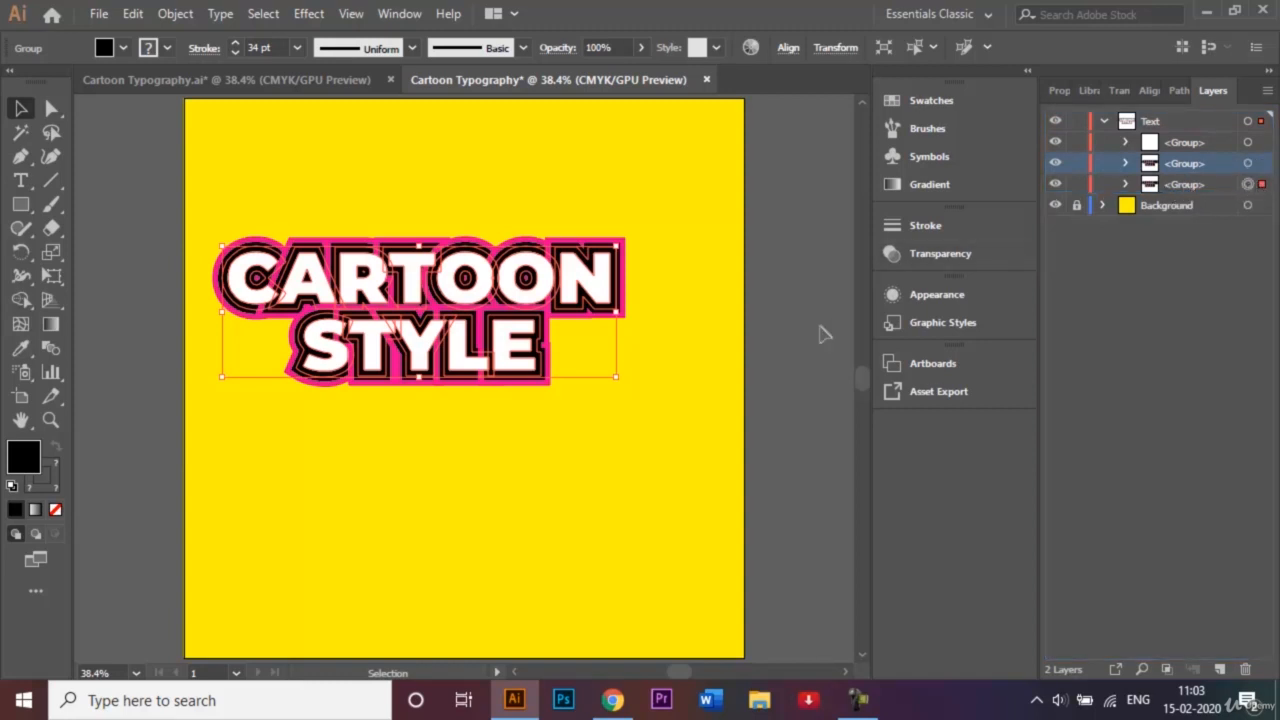
- Nudge the copy down and right as a shadow, and give it a C=35 M=100 Y=35 K=10 stroke
key("shift+Down")
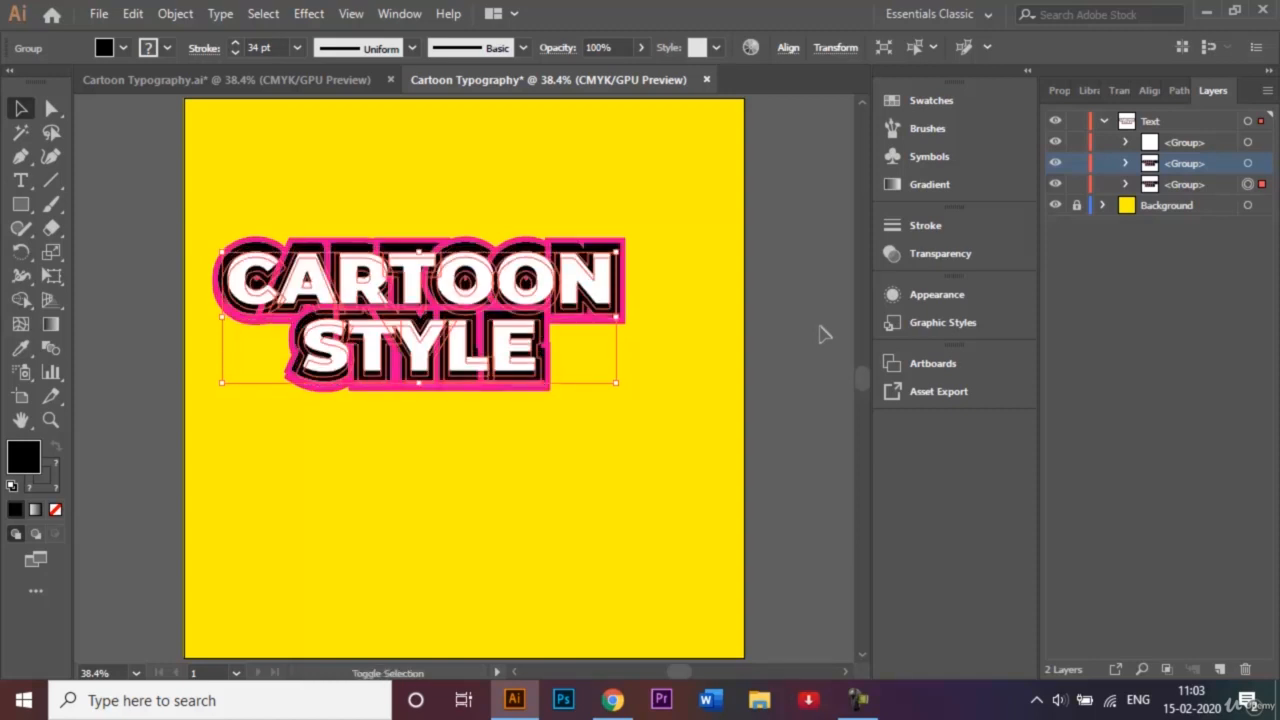
key("shift+Down")
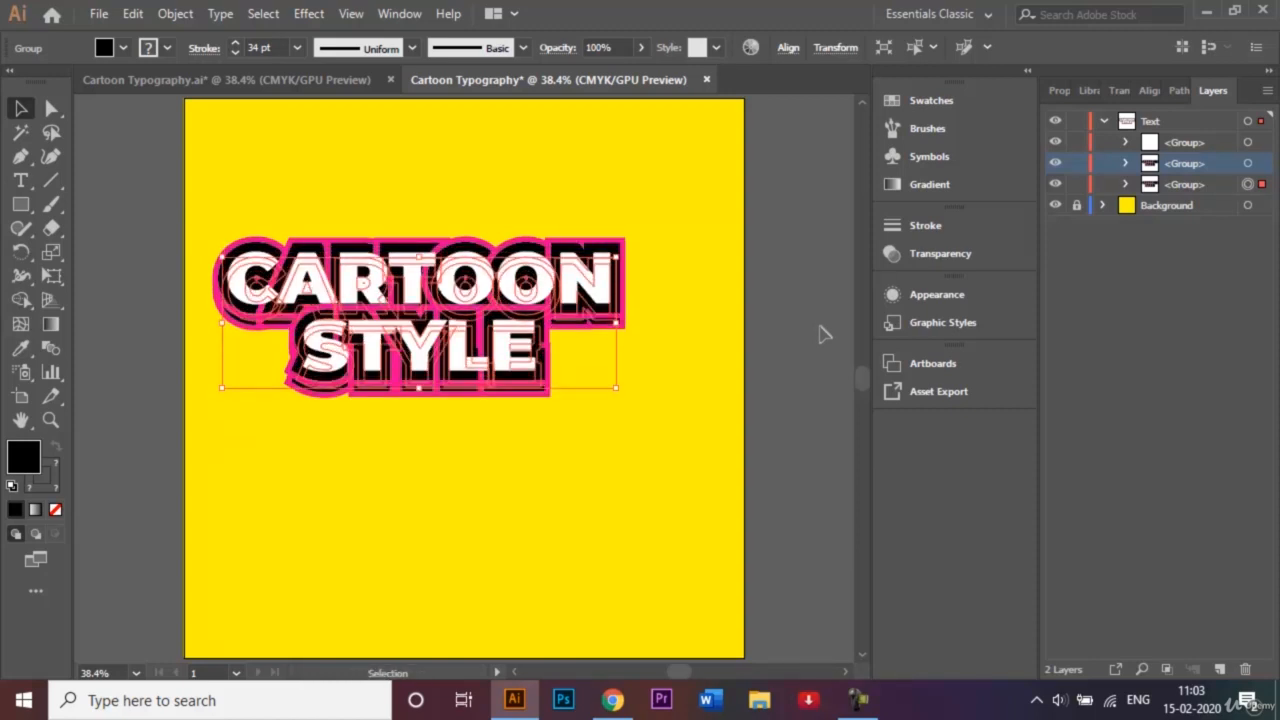
key("shift+Right")
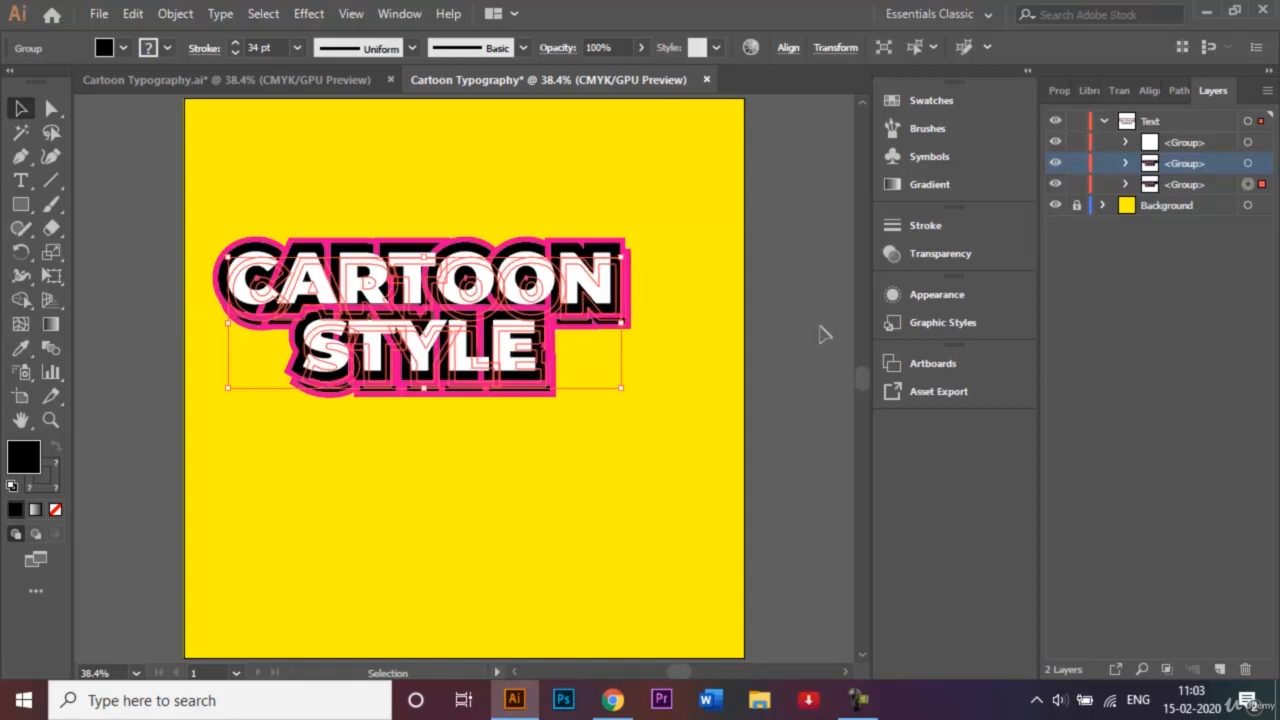
key("shift+Right")
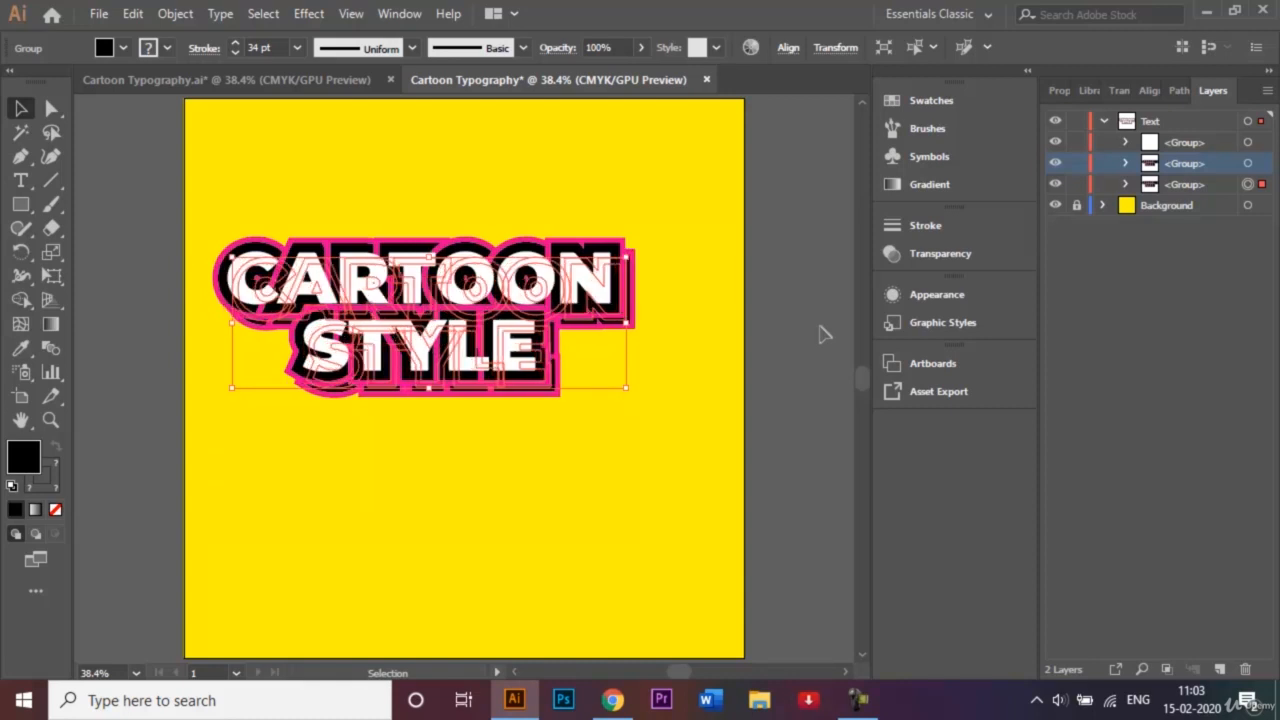
key("Up")
key("Up")
key("Up")
key("Up")
key("Up")
key("Up")
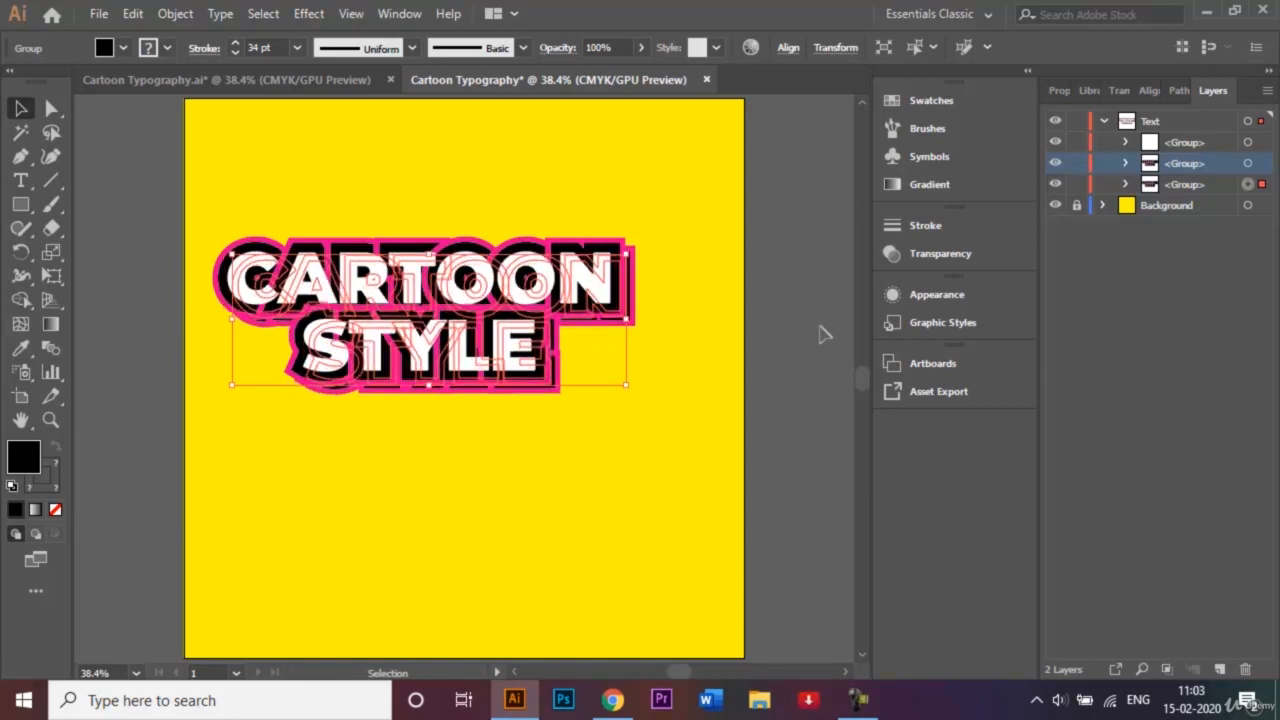
key("Up")
key("Up")
key("Up")
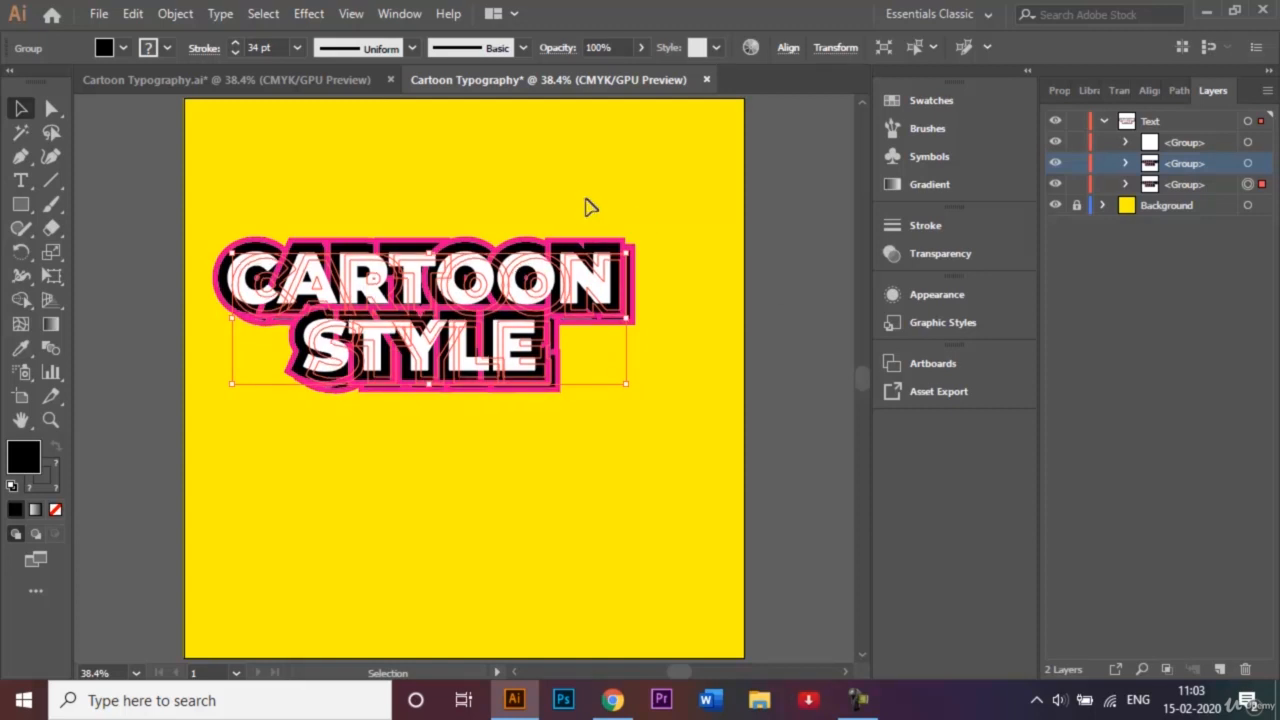
key("Left")
key("Left")
key("Left")
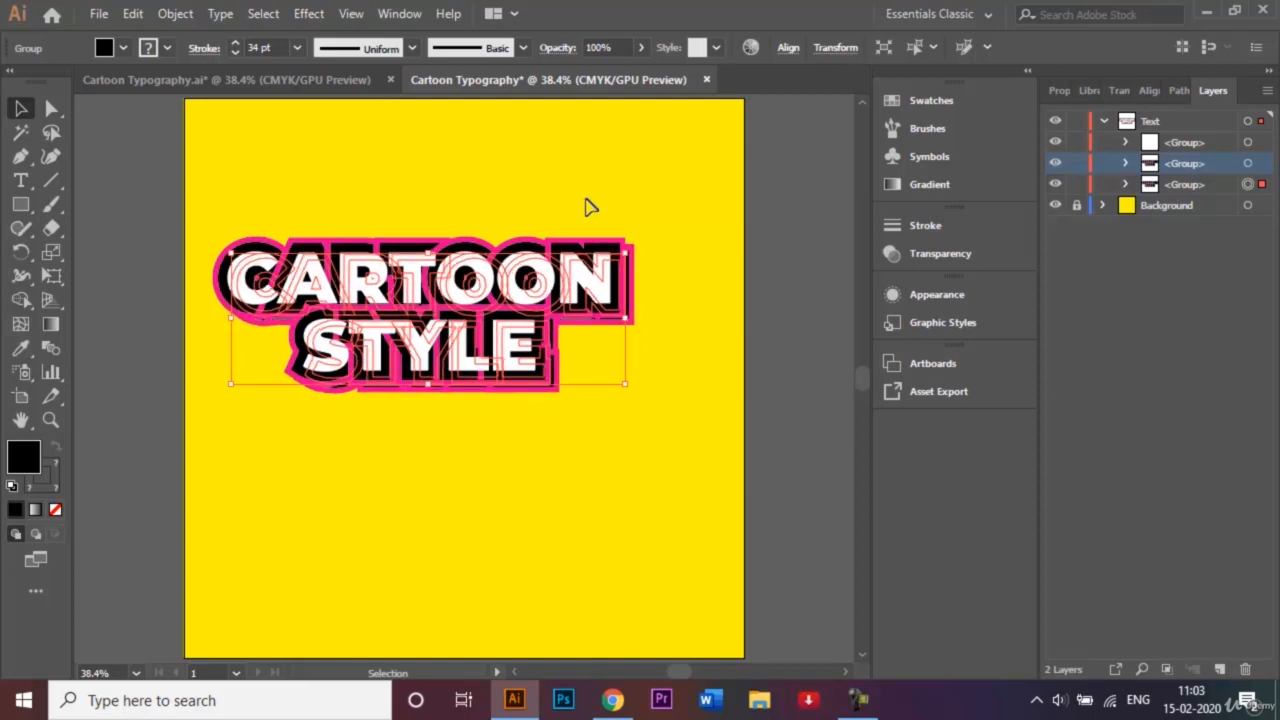
left_click(166, 47)
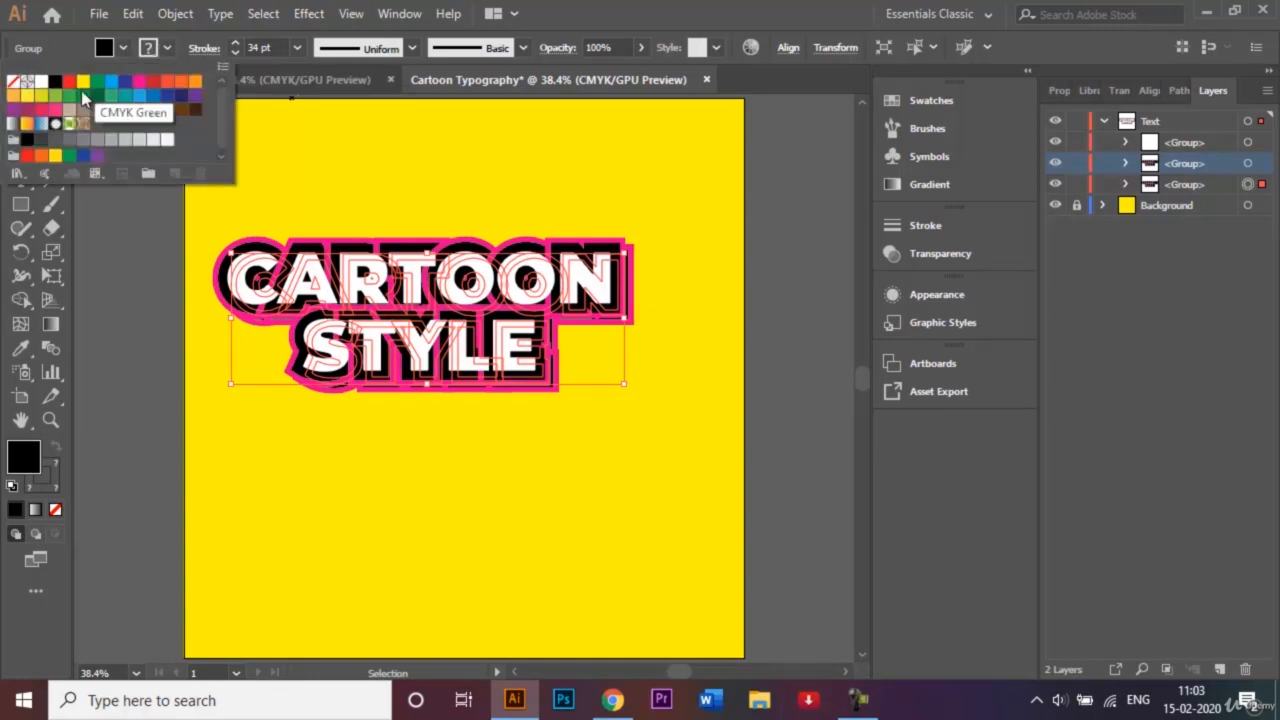
left_click(26, 110)
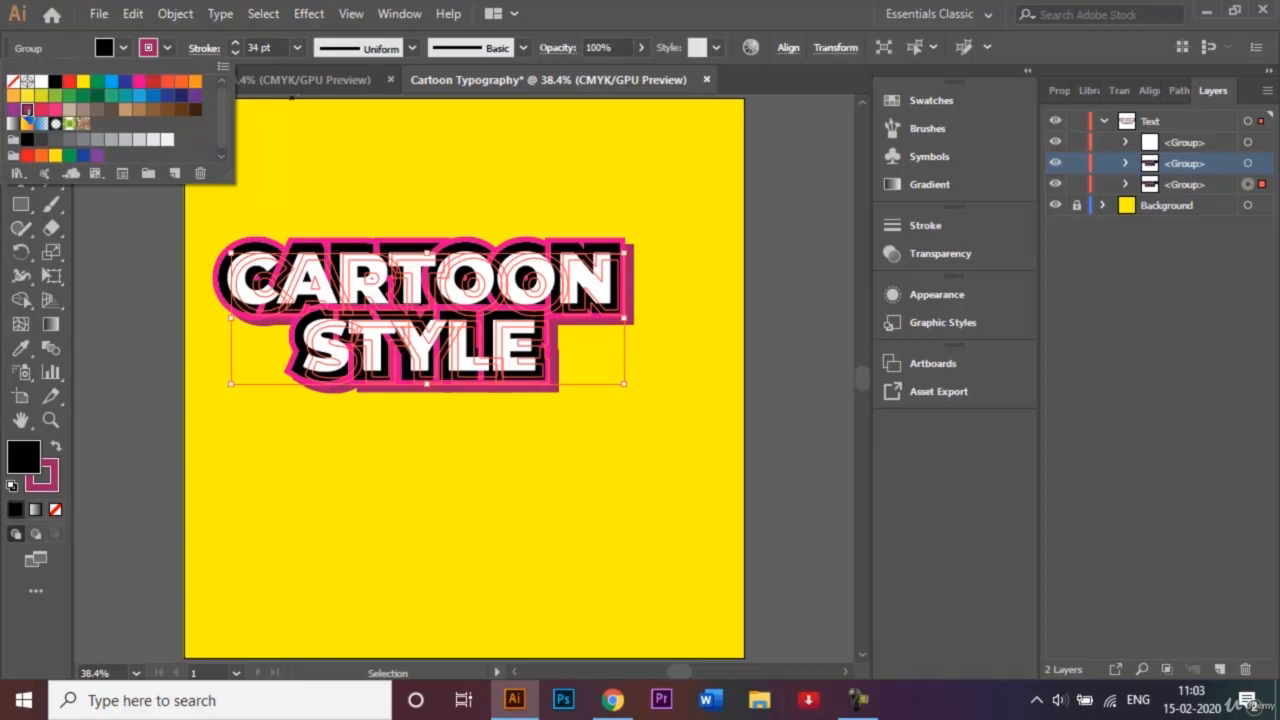
- Deselect and inspect the shadow edges at 100% zoom, fit the artboard, and select the Pen tool
left_click(109, 260)
left_click(143, 313)
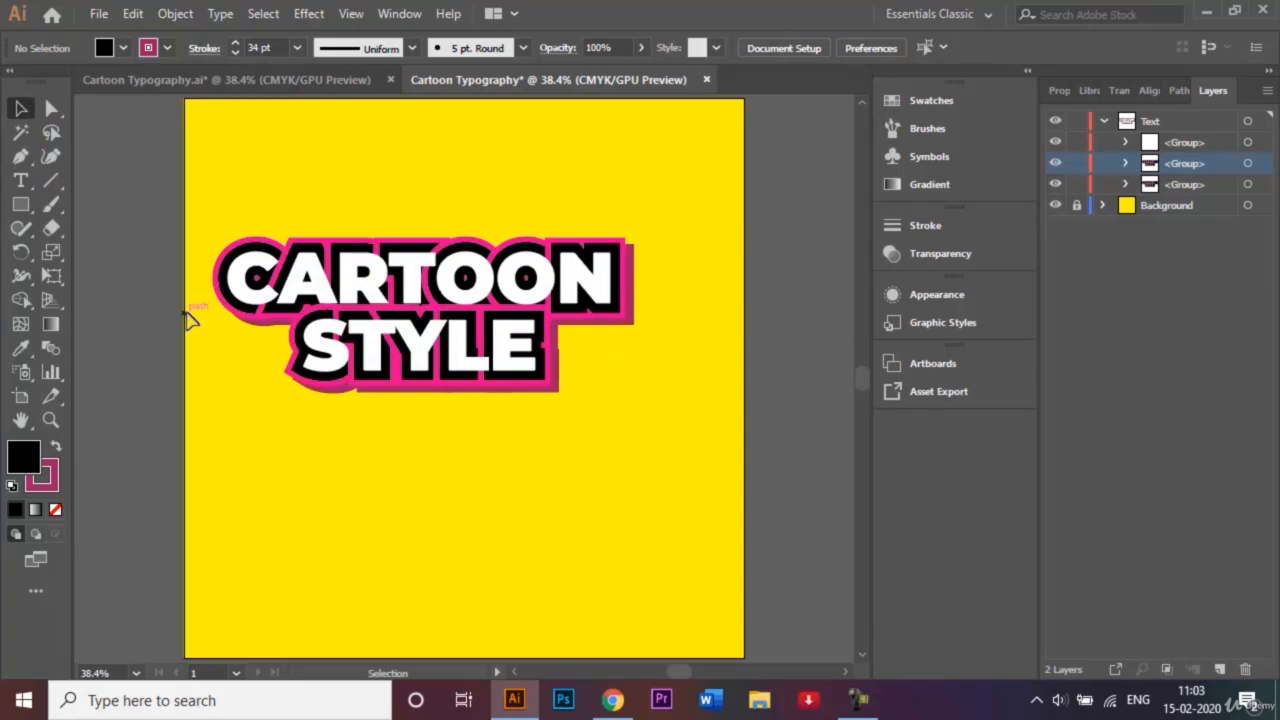
key("ctrl+plus")
key("ctrl+plus")
key("ctrl+plus")
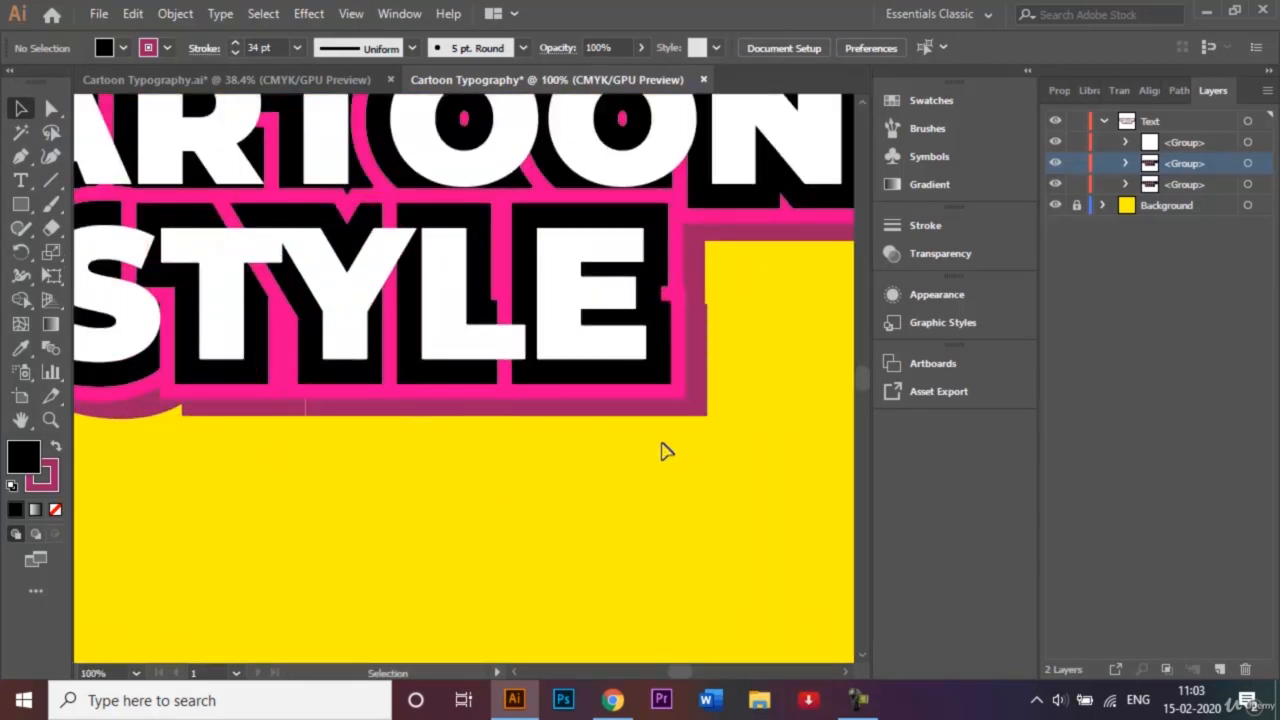
left_click(847, 673)
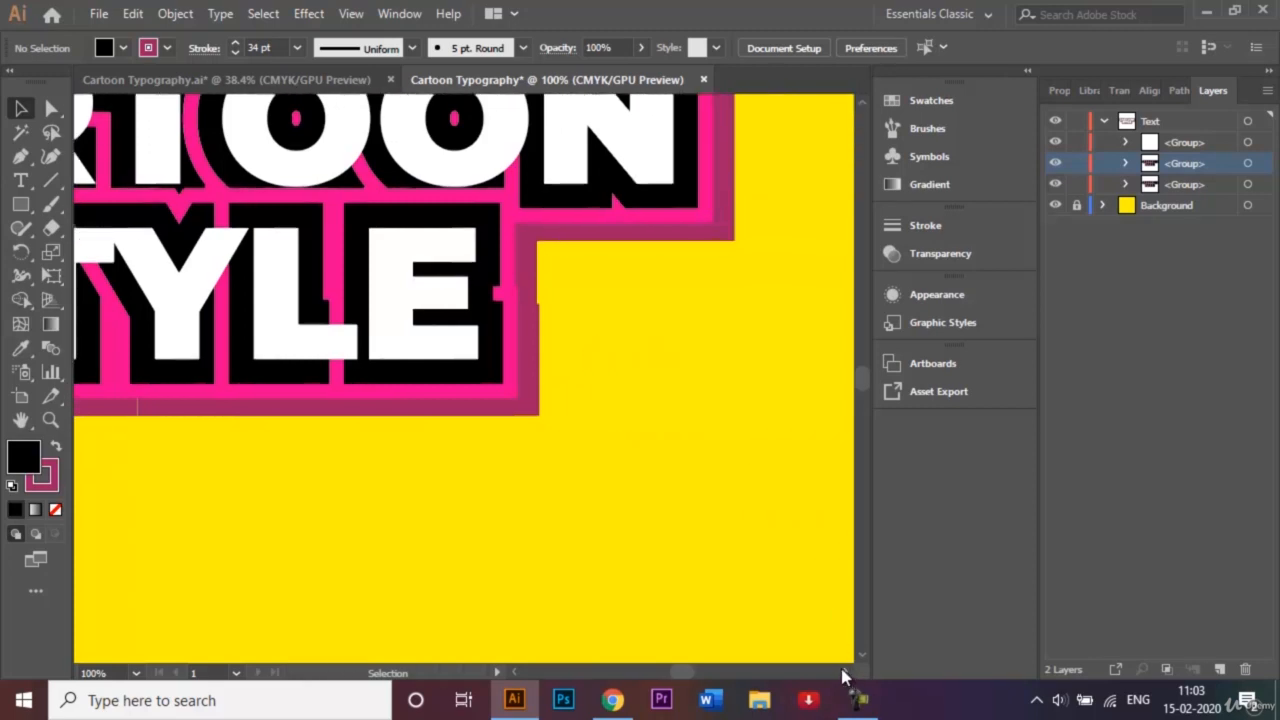
key("ctrl+0")
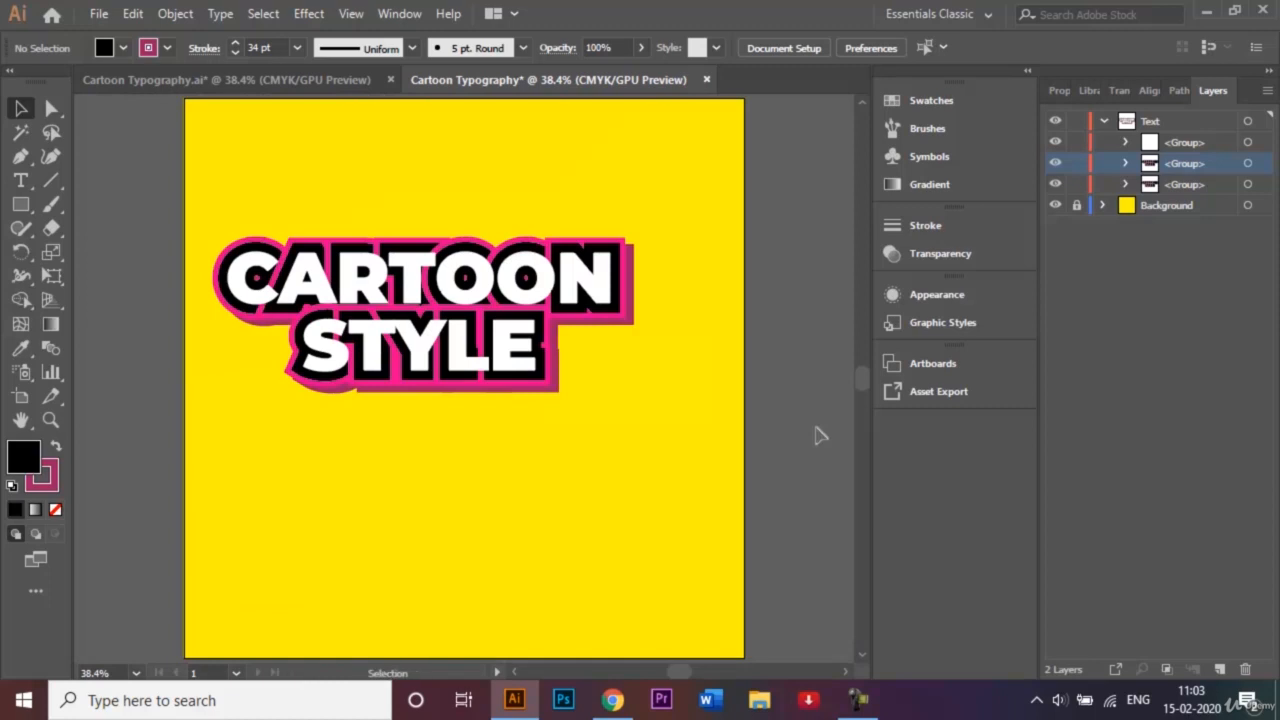
left_click(20, 156)
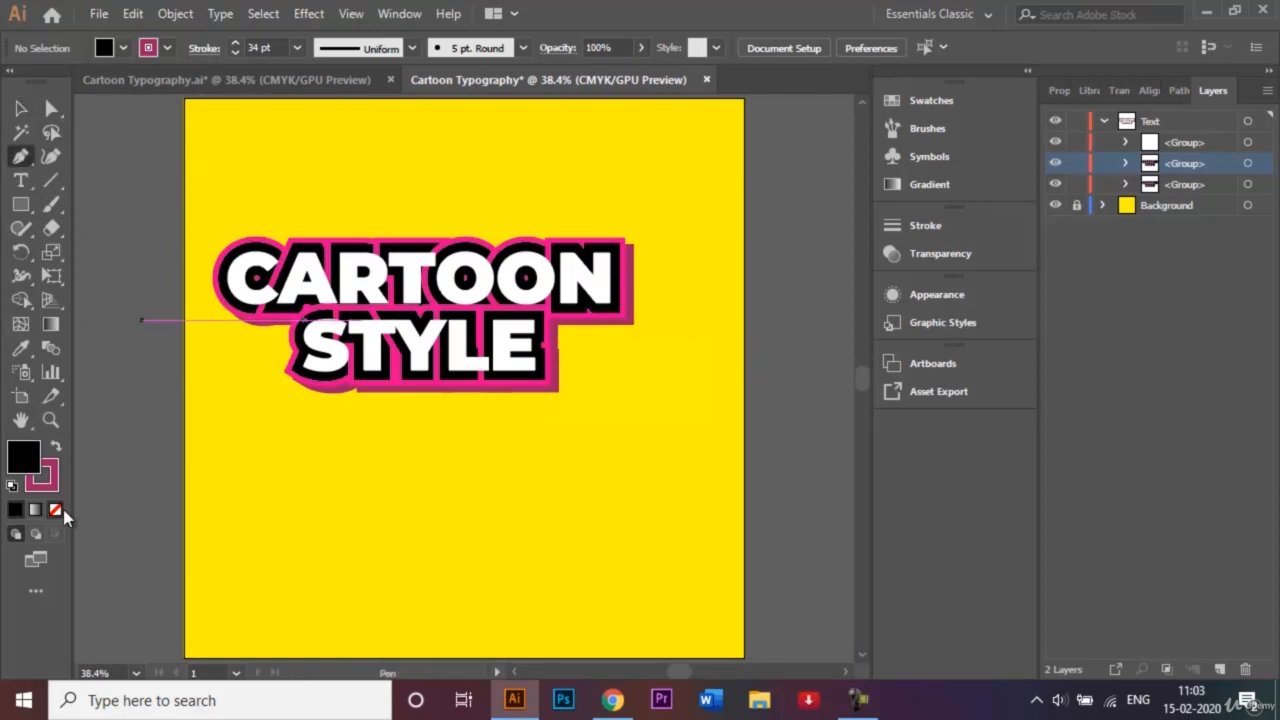
- Set a pink fill with no stroke and zoom in on the outline's top-right corner
left_click(57, 510)
left_click(56, 448)
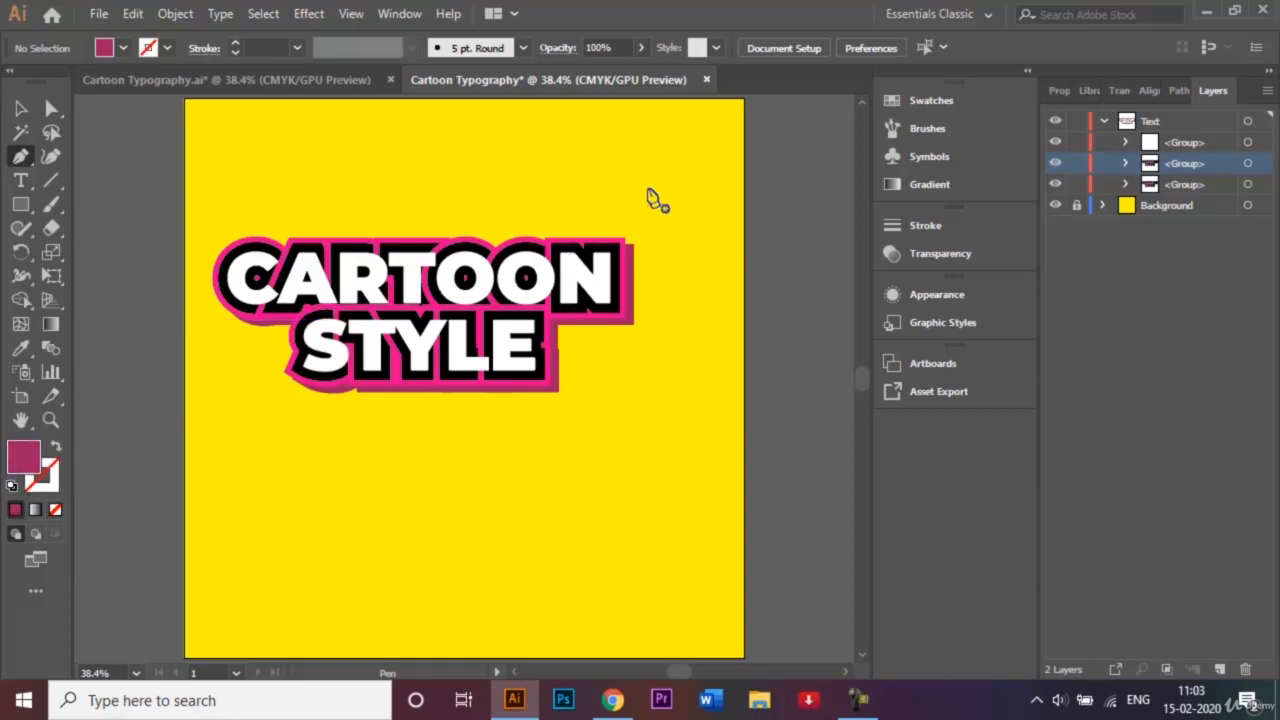
key("ctrl+plus")
key("ctrl+plus")
key("ctrl+plus")
key("ctrl+plus")
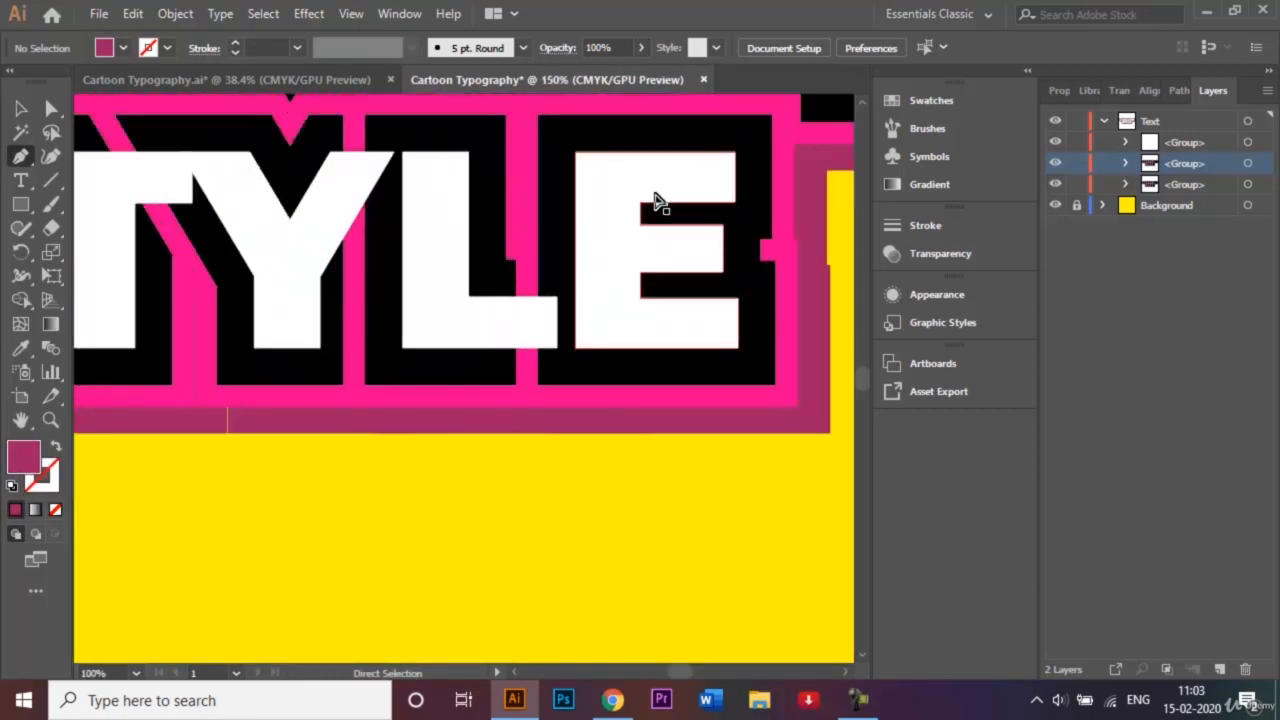
scroll(865, 380, "up", 5)
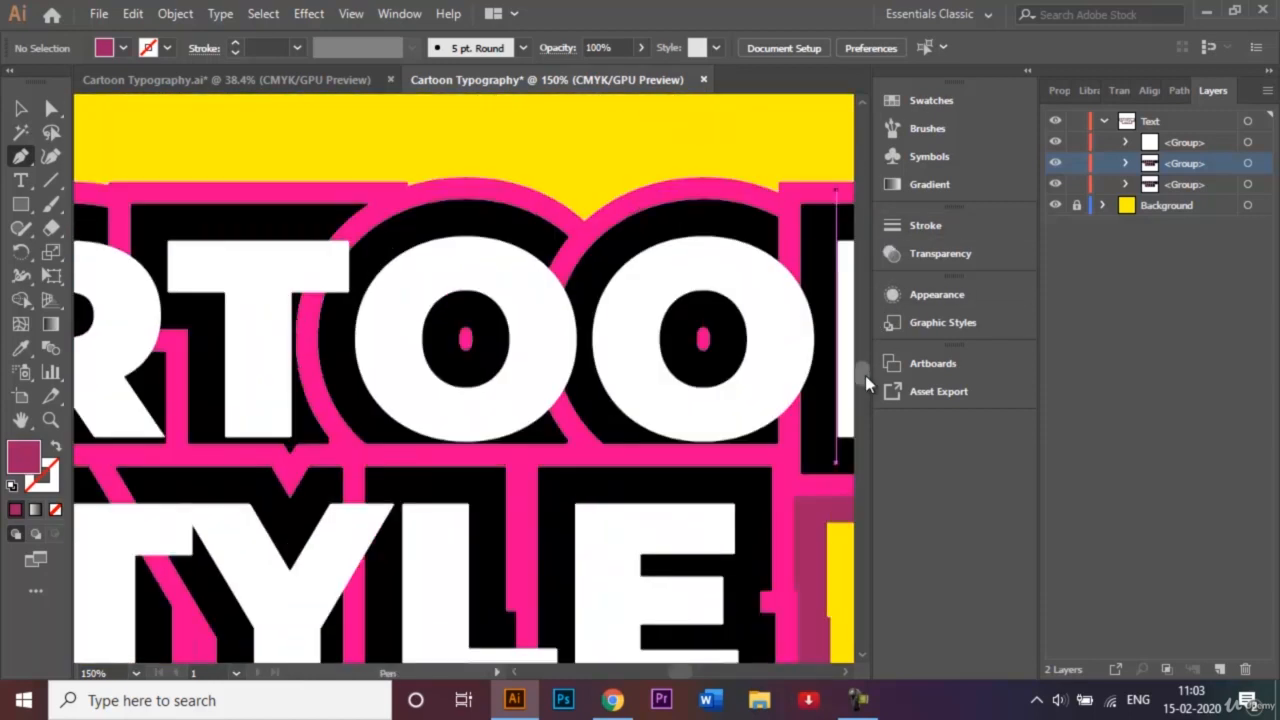
scroll(865, 375, "up", 4)
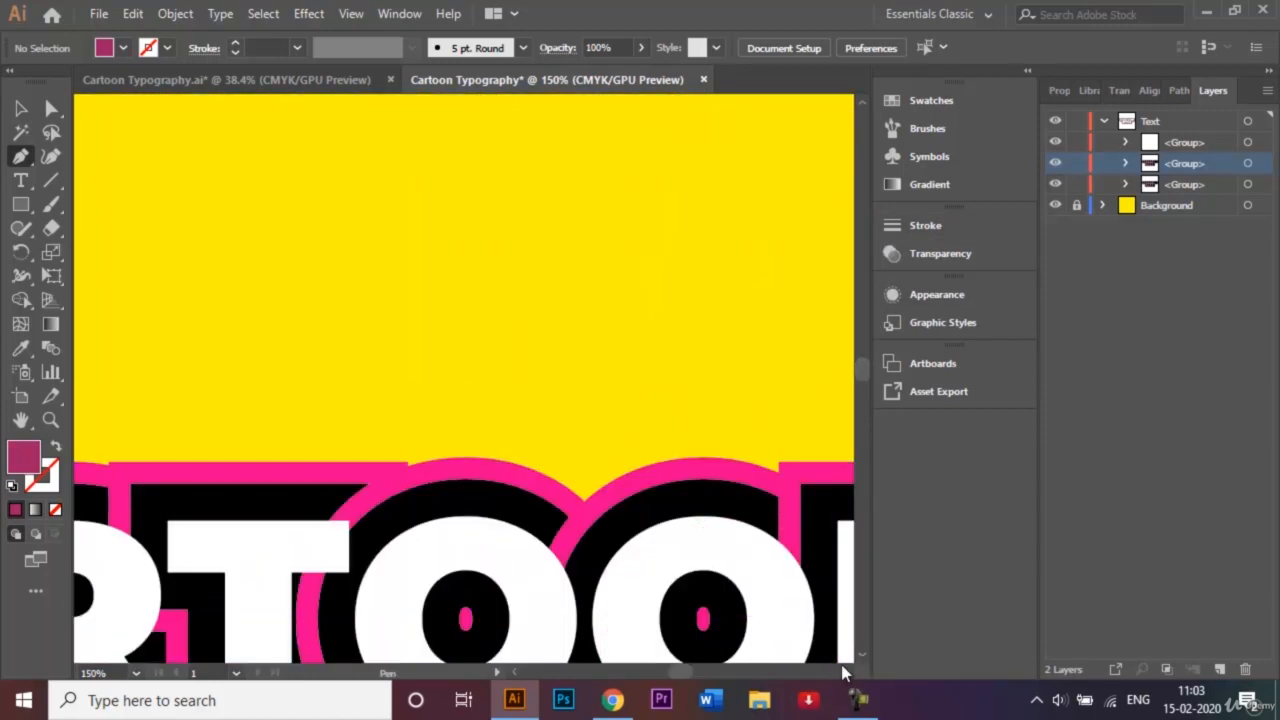
scroll(842, 676, "right", 10)
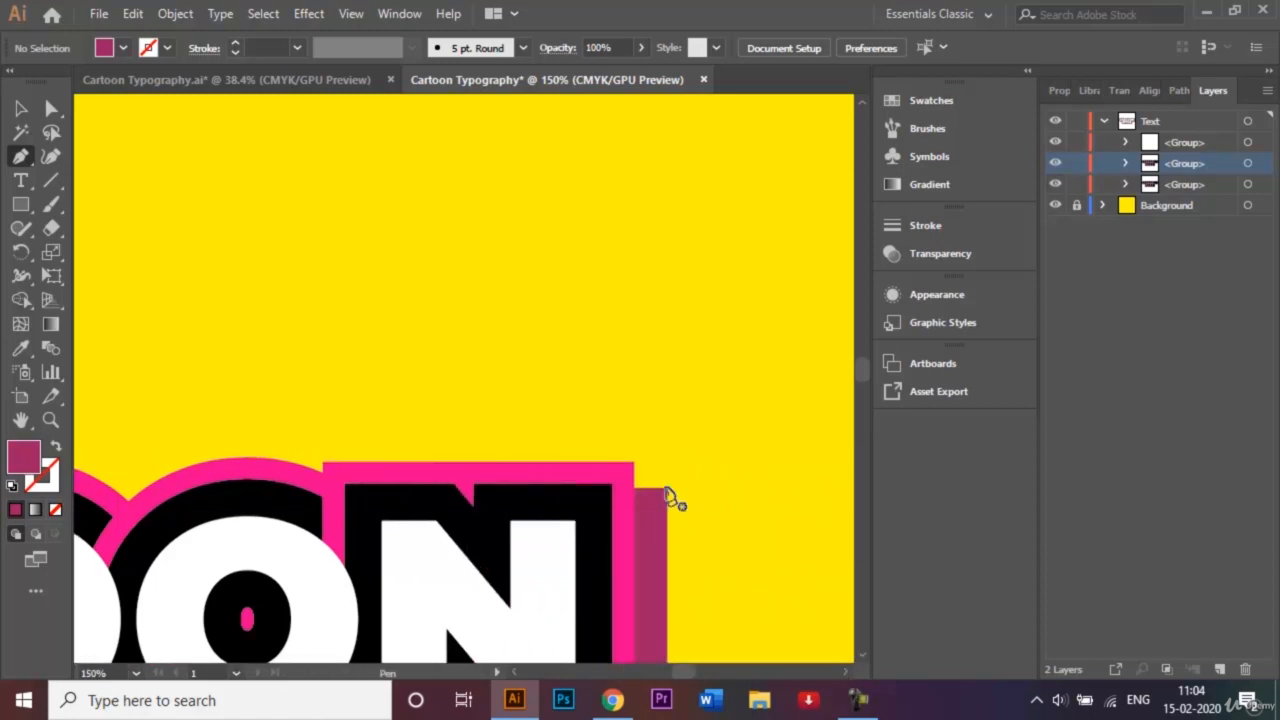
- Draw a closed triangle filling the corner gap beside the N, then deselect and fit the artboard
left_click(633, 462)
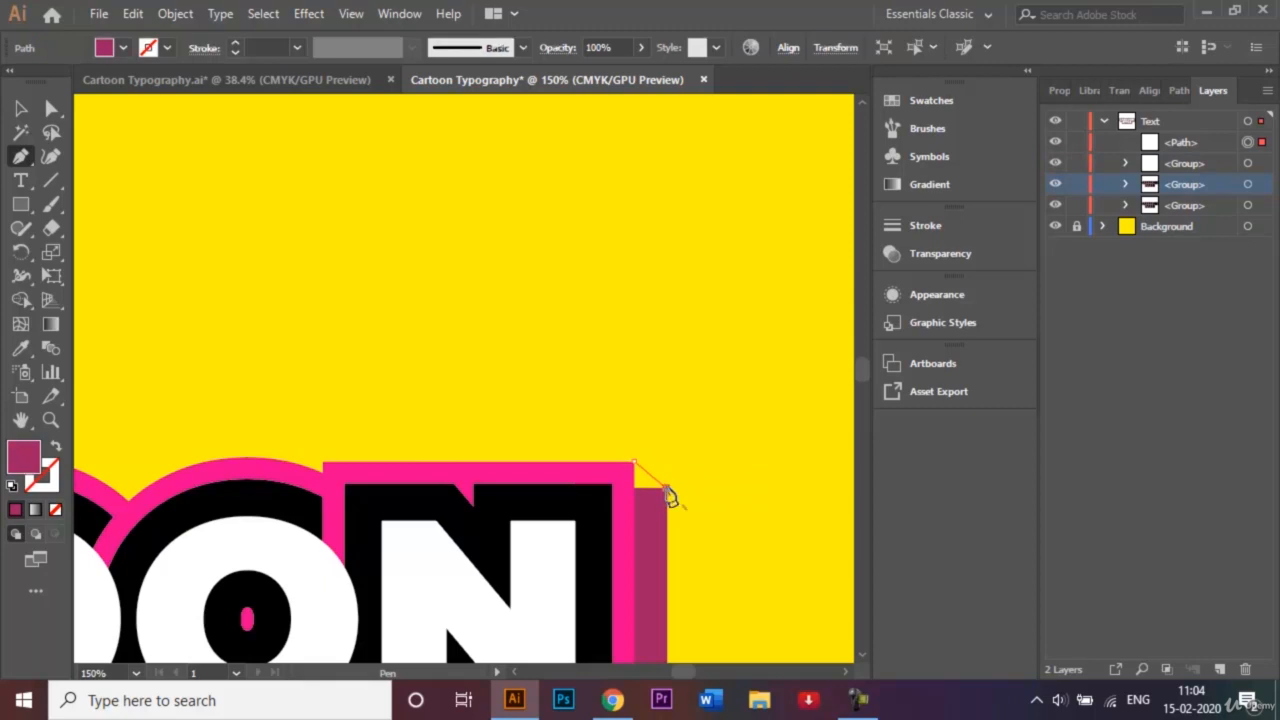
left_click(666, 489)
left_click(635, 489)
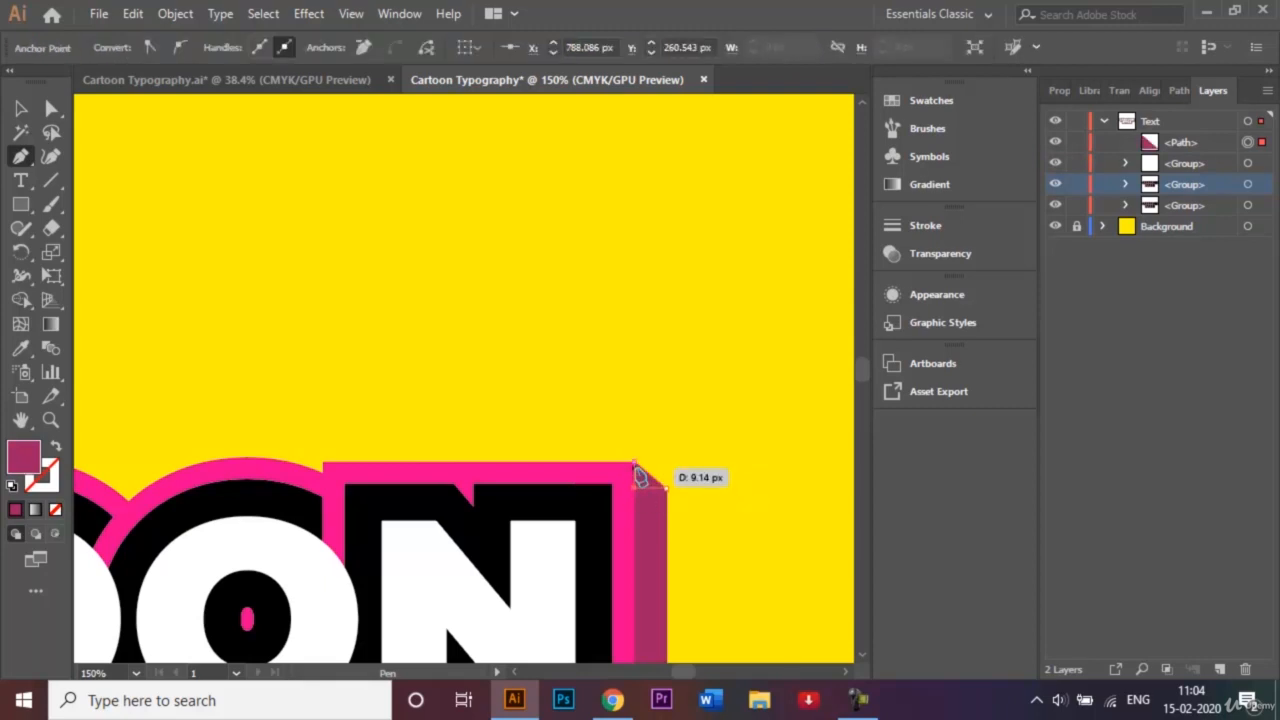
left_click(634, 462)
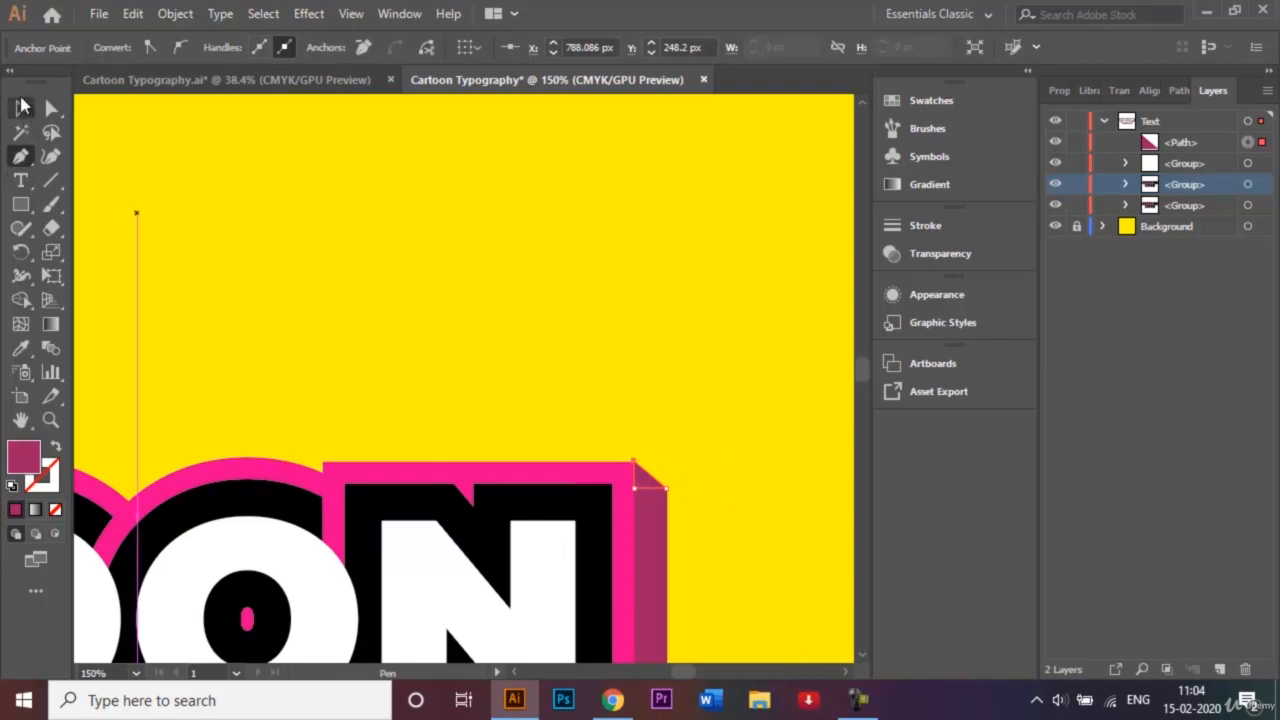
left_click(22, 105)
left_click(287, 190)
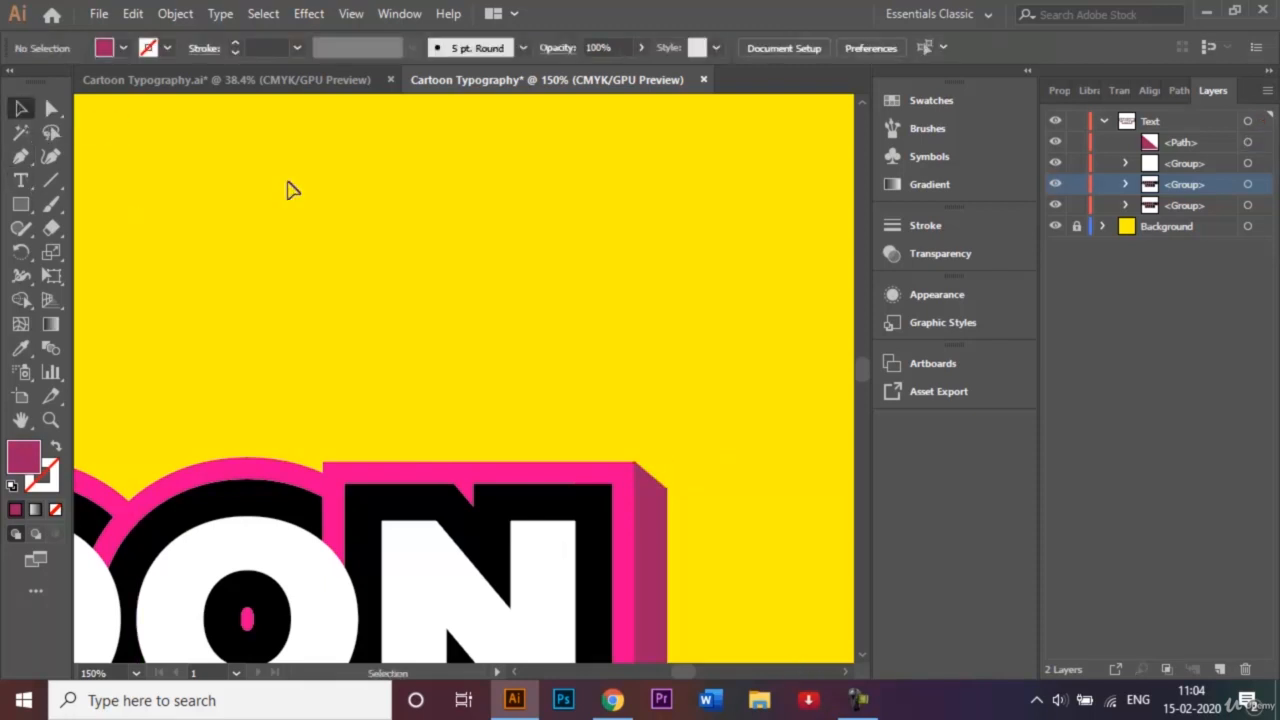
key("ctrl+0")
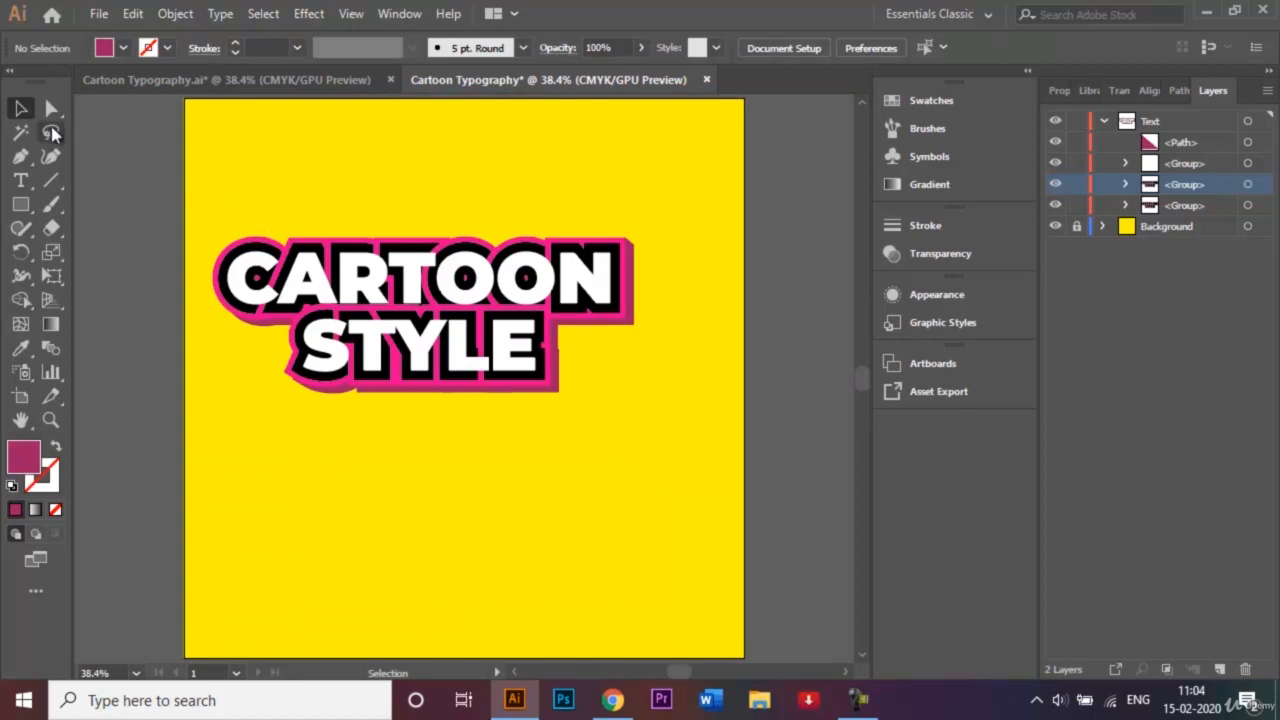
- Zoom in on STYLE's lower-left outline corner and draw a closed dark-pink triangle there
left_click(20, 160)
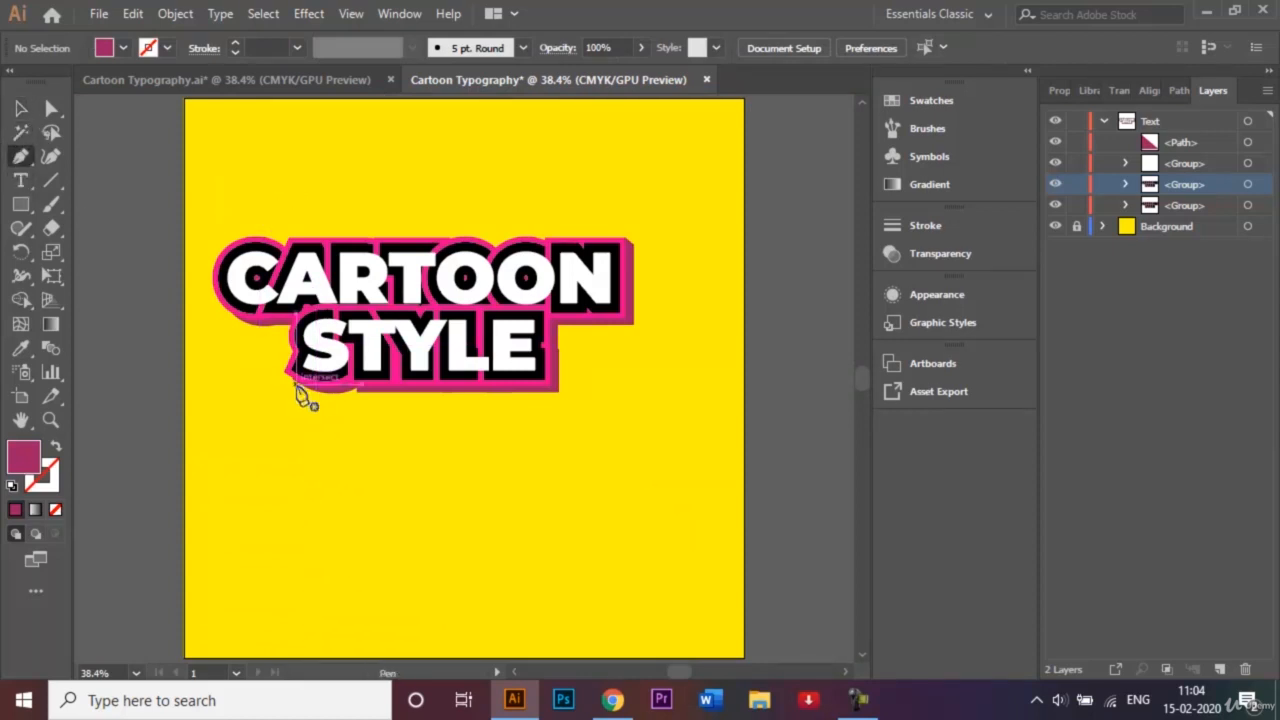
key("ctrl+plus")
key("ctrl+plus")
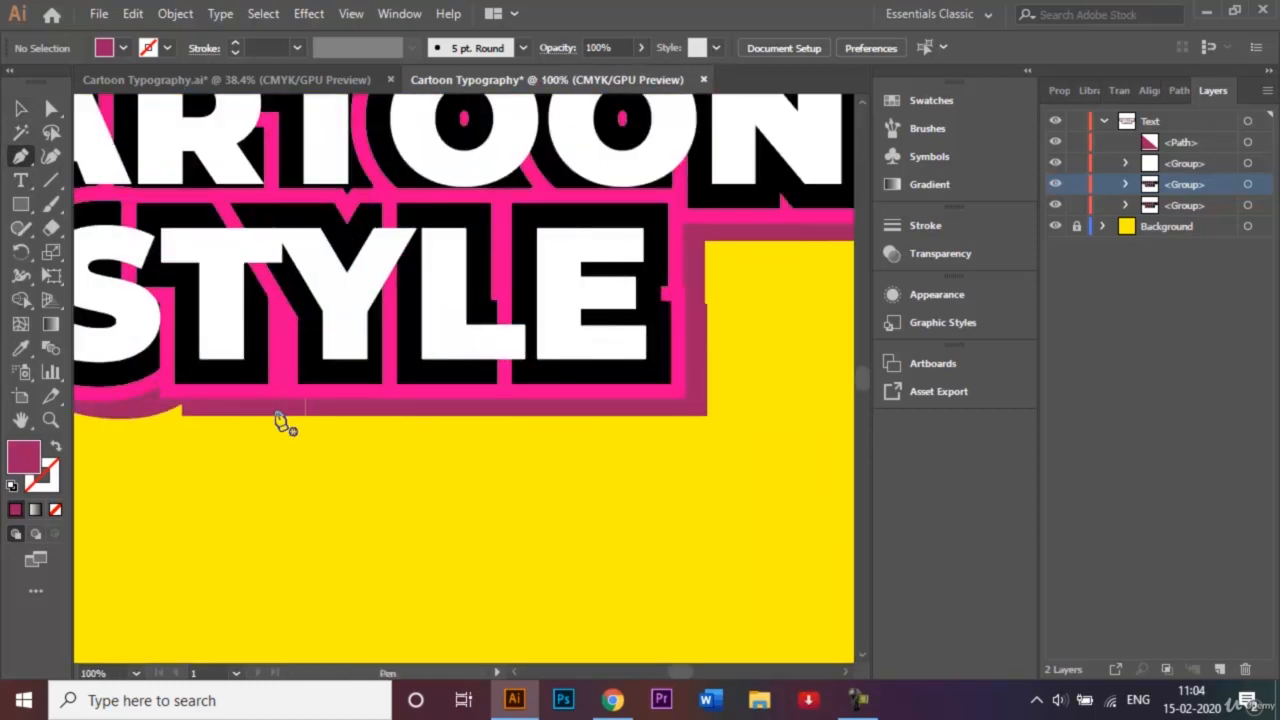
left_click(514, 673)
left_click(514, 673)
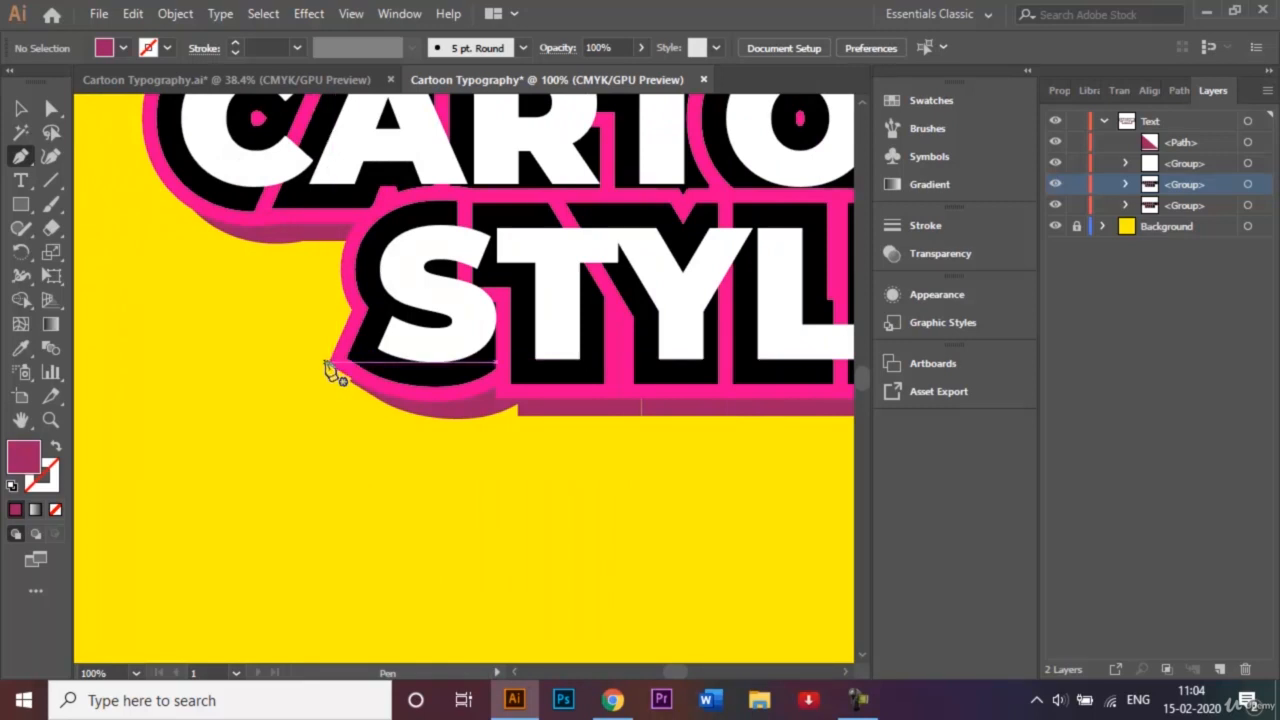
left_click_drag(326, 362, 330, 390)
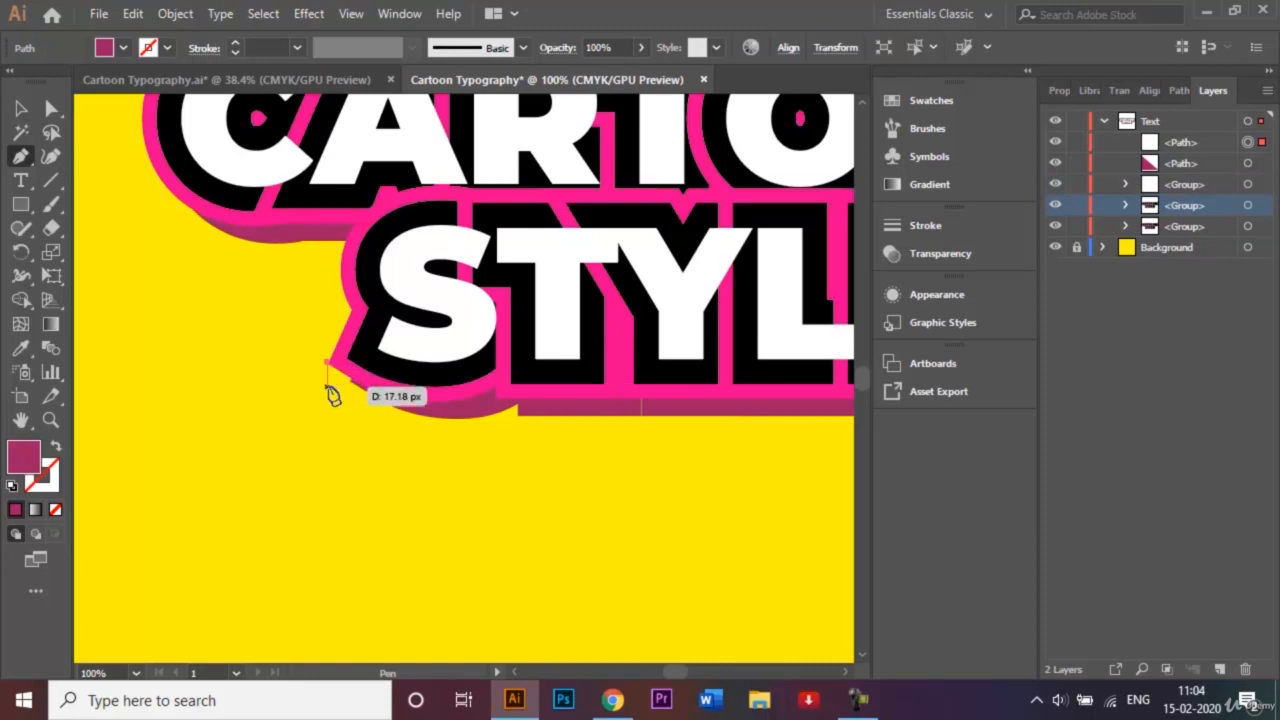
key("ctrl+plus")
key("ctrl+plus")
key("ctrl+plus")
key("ctrl+plus")
key("ctrl+plus")
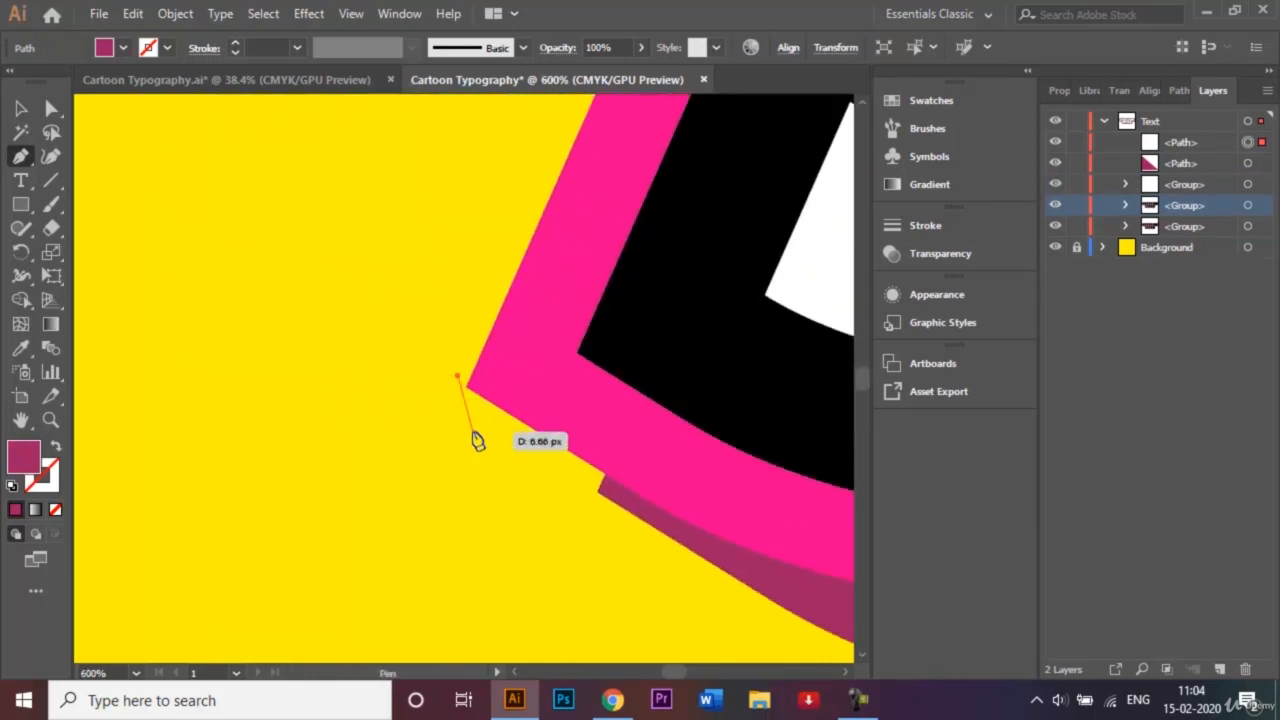
mouse_move(478, 441)
left_mouse_down()
mouse_move(508, 449)
mouse_move(503, 440)
left_mouse_up()
key("ctrl+z")
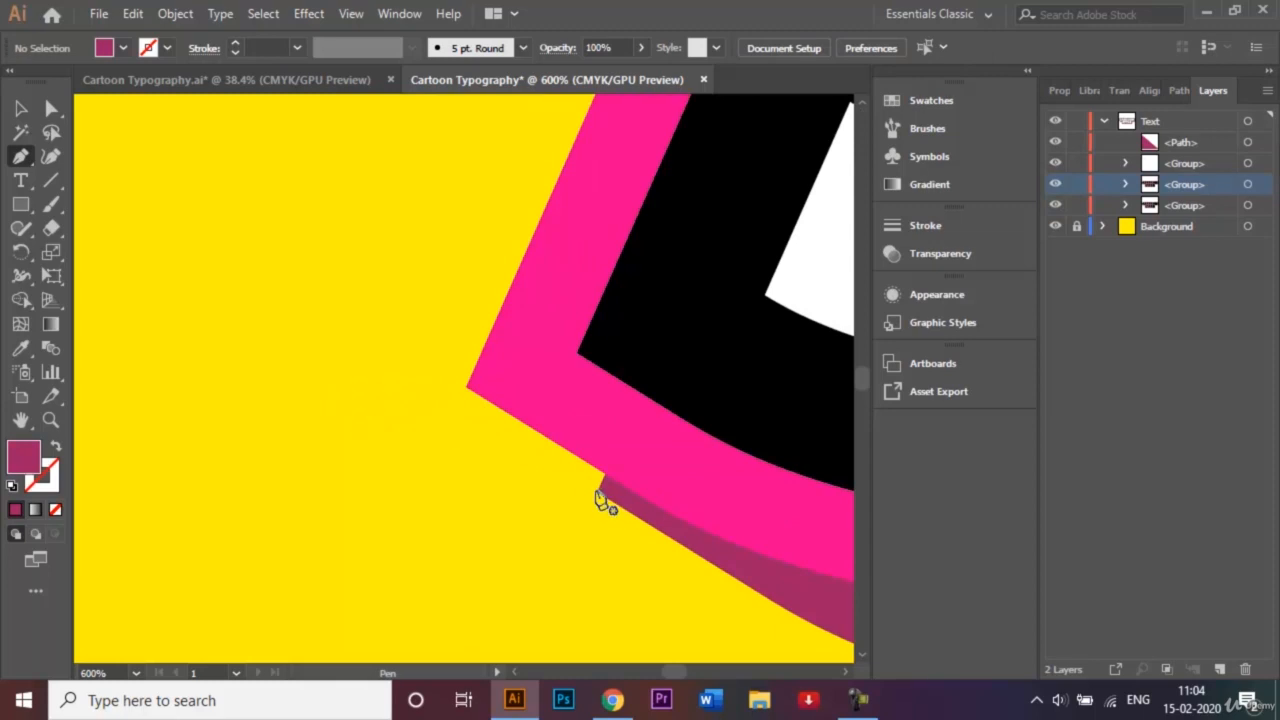
left_click_drag(605, 495, 608, 486)
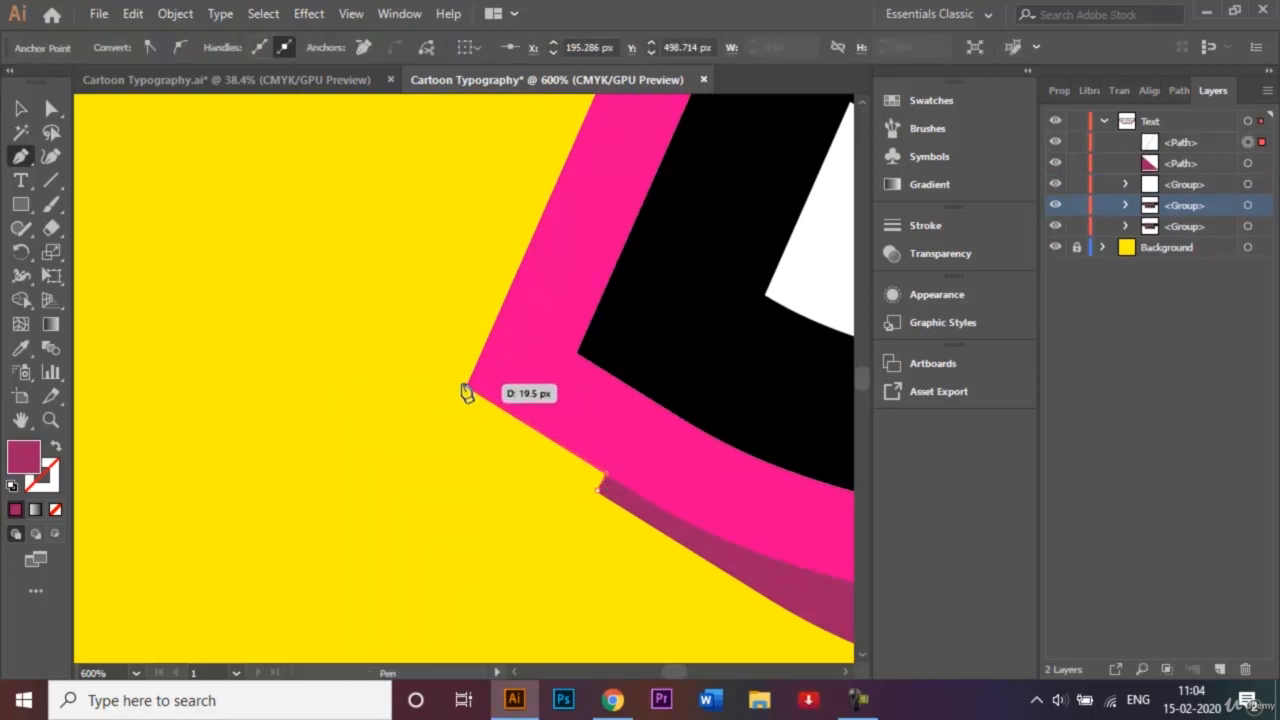
left_click(467, 391)
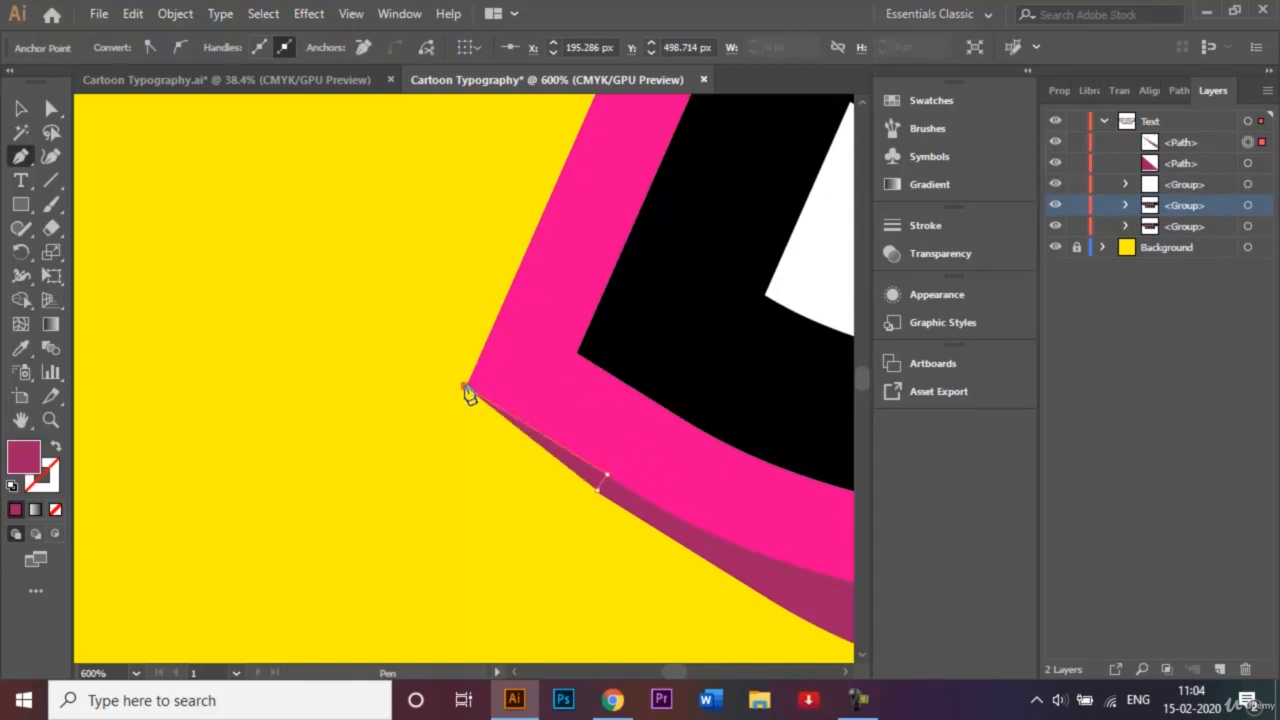
left_click(598, 489)
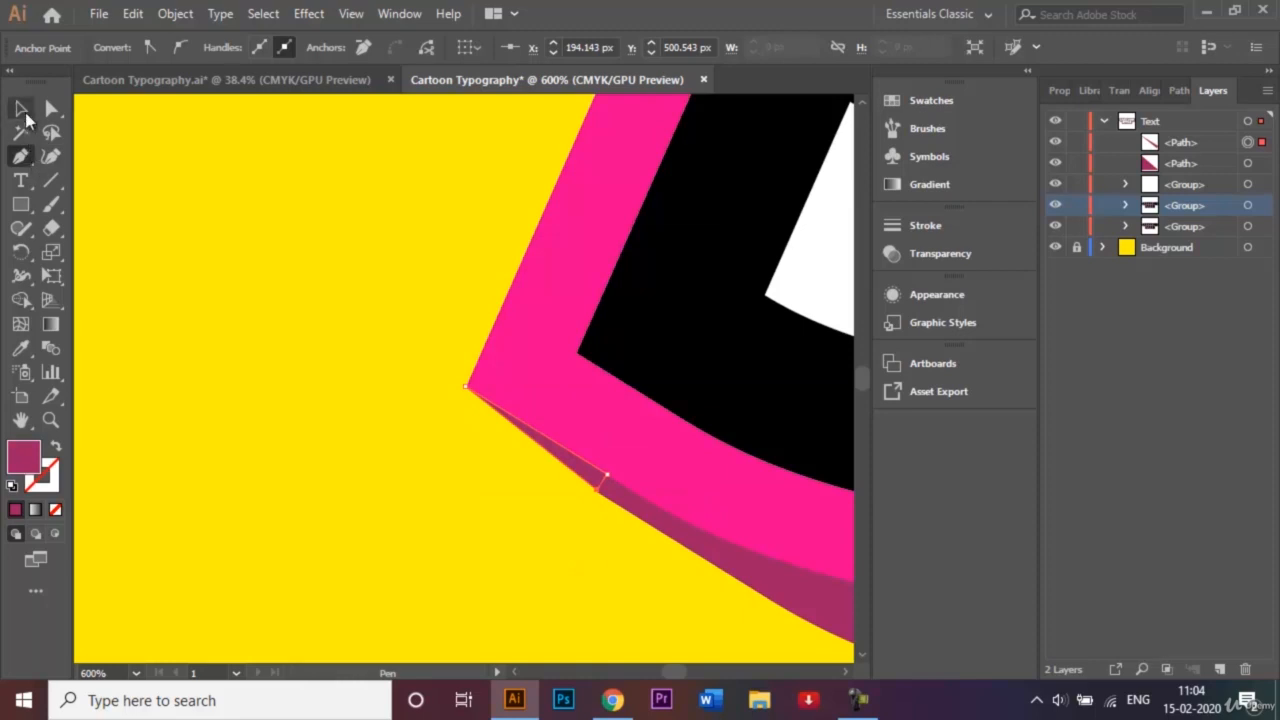
- Enlarge the corner piece slightly to cover the gap, then deselect and fit the artboard
left_click(21, 108)
left_click(212, 357)
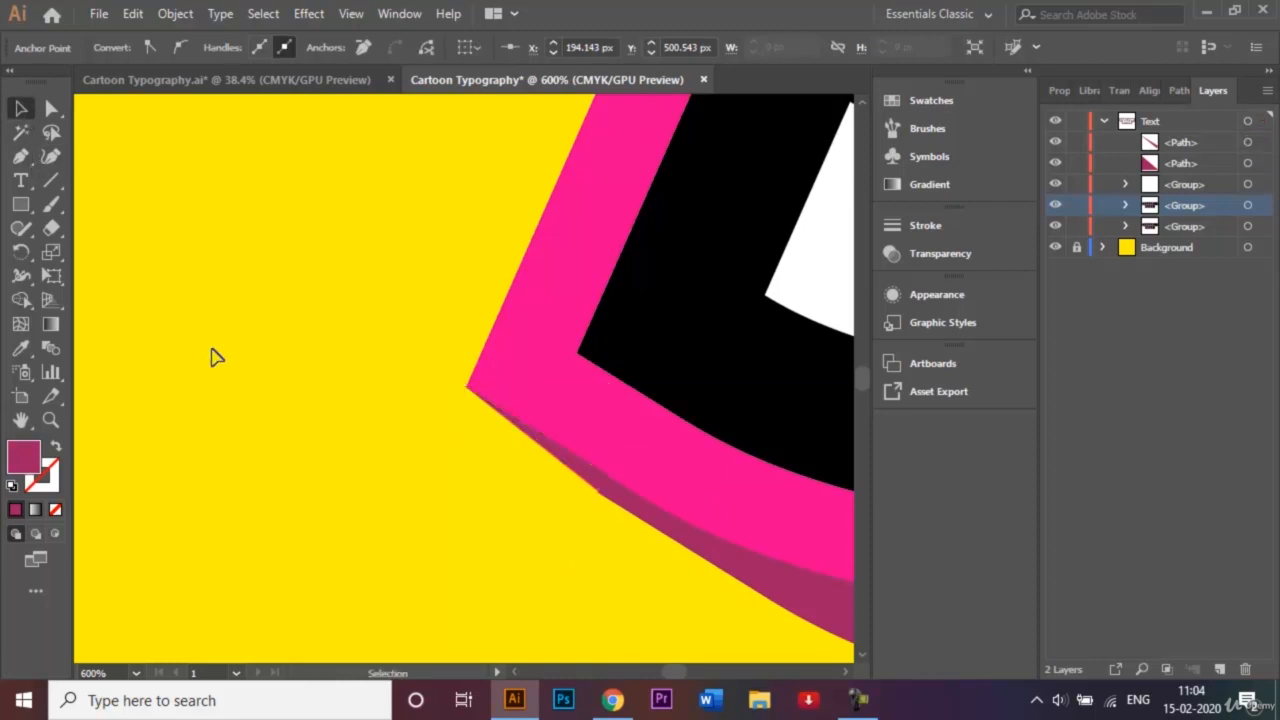
left_click(600, 489)
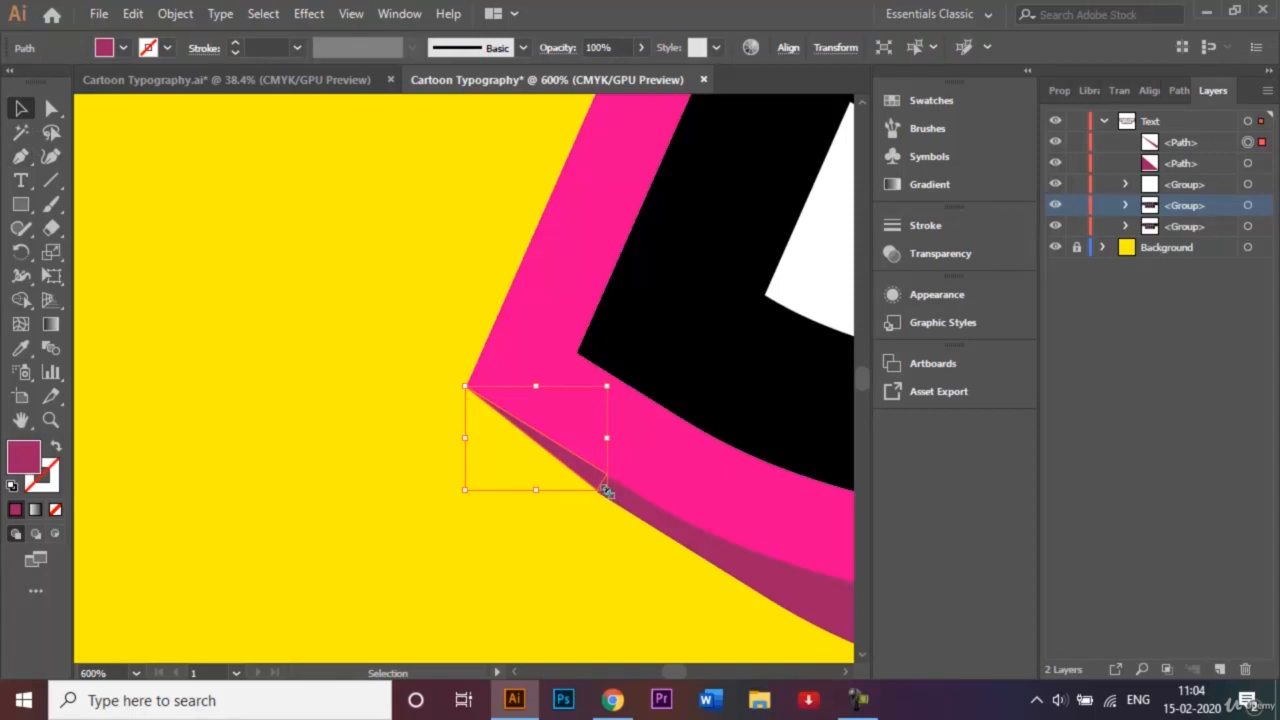
left_click_drag(606, 490, 616, 500)
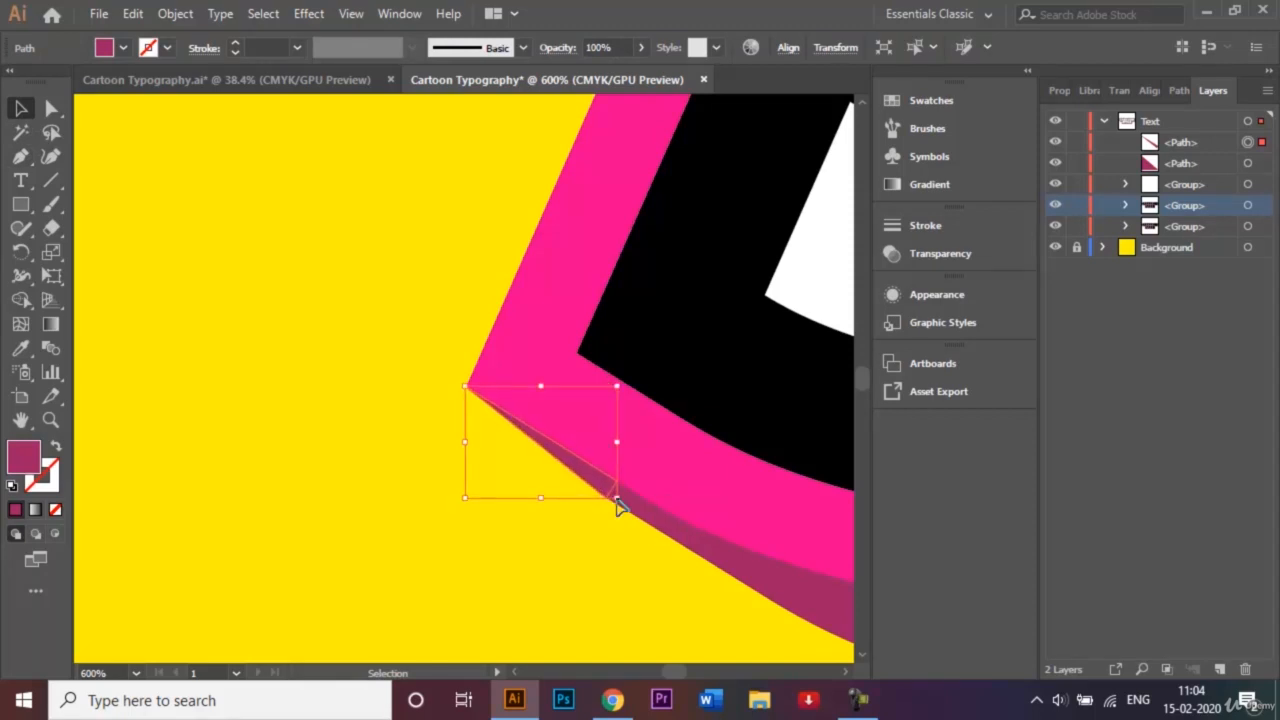
left_click(594, 574)
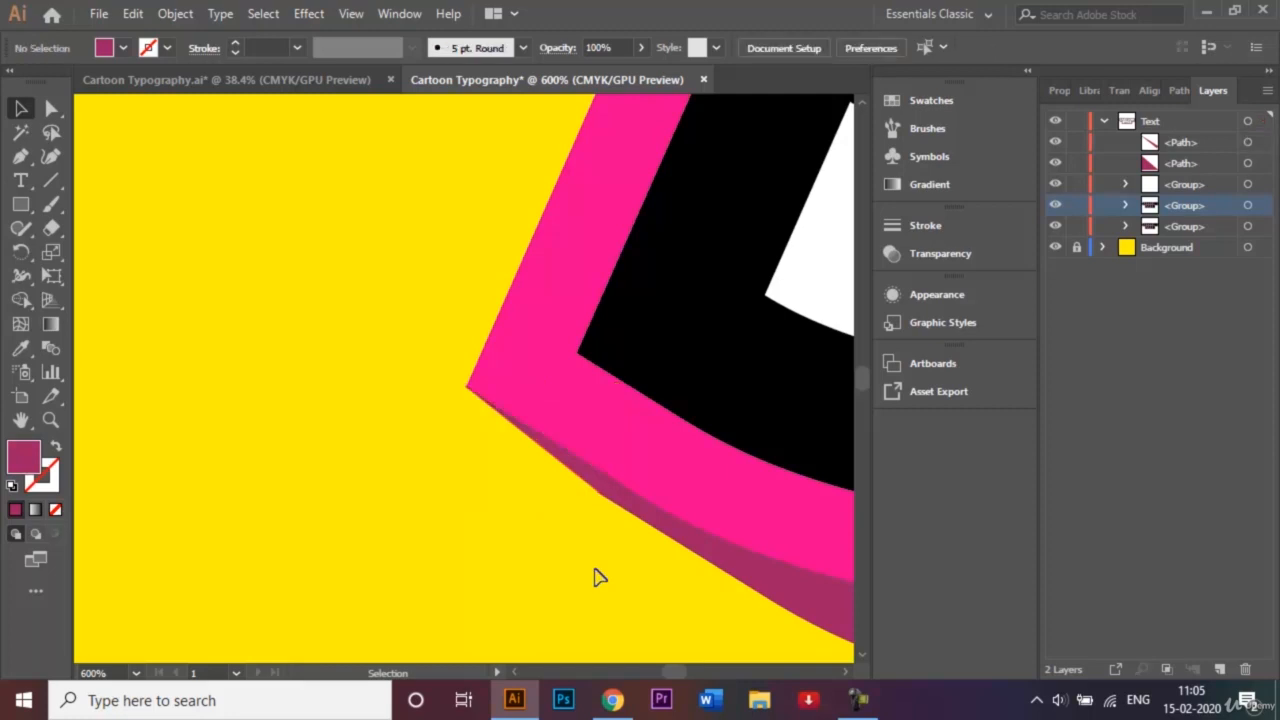
key("ctrl+0")
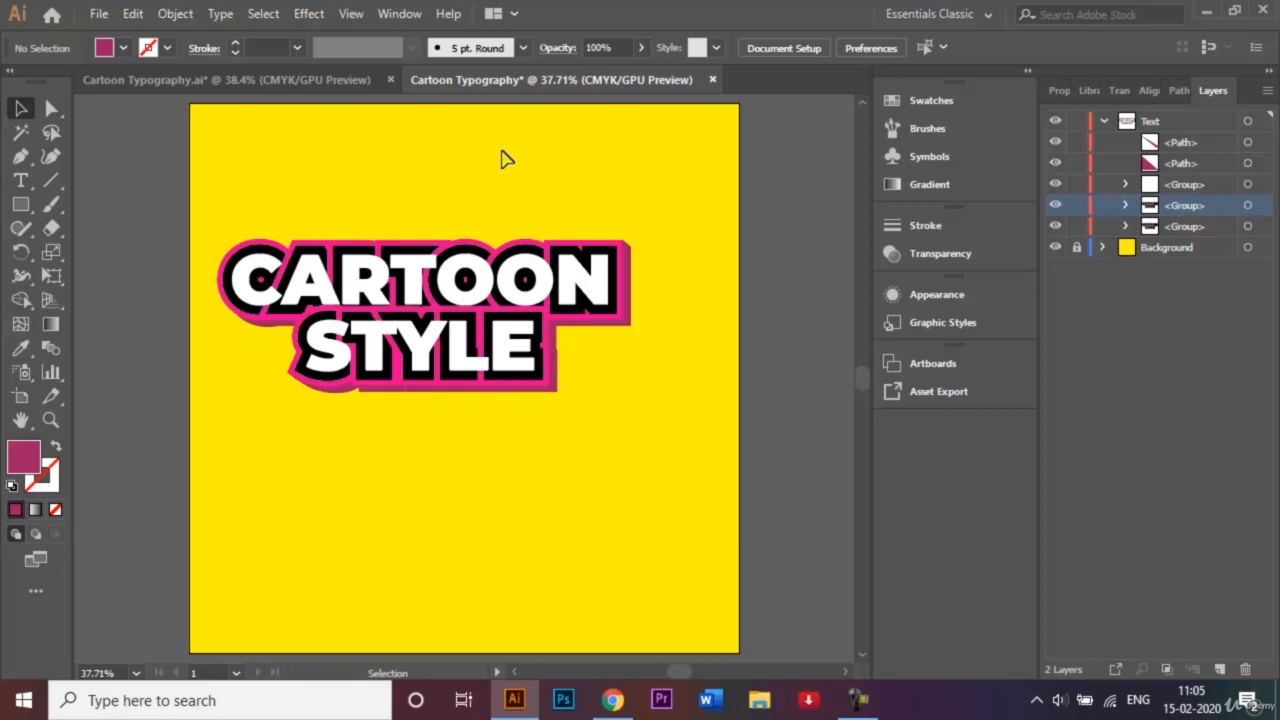
- Open the File menu to begin saving the artwork
left_click(99, 13)
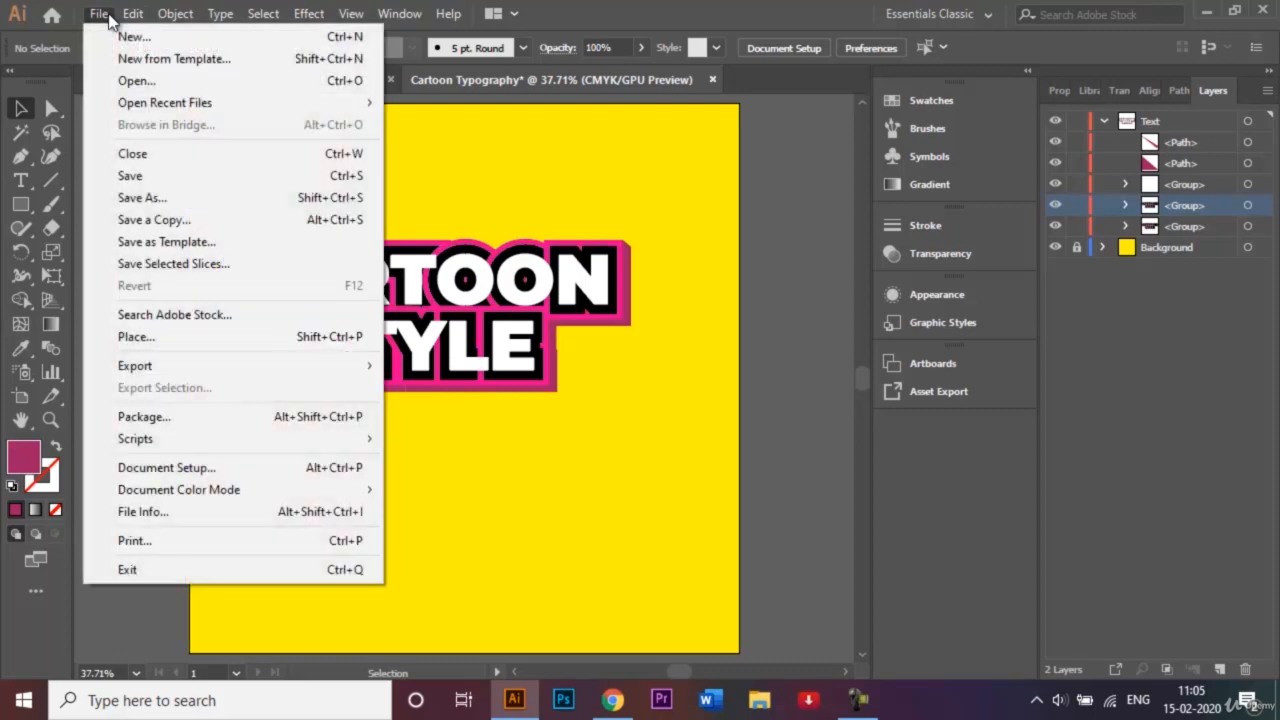
- Save As Cartoon Typography.ai in Adobe Illustrator (*.AI) format
left_click(175, 198)
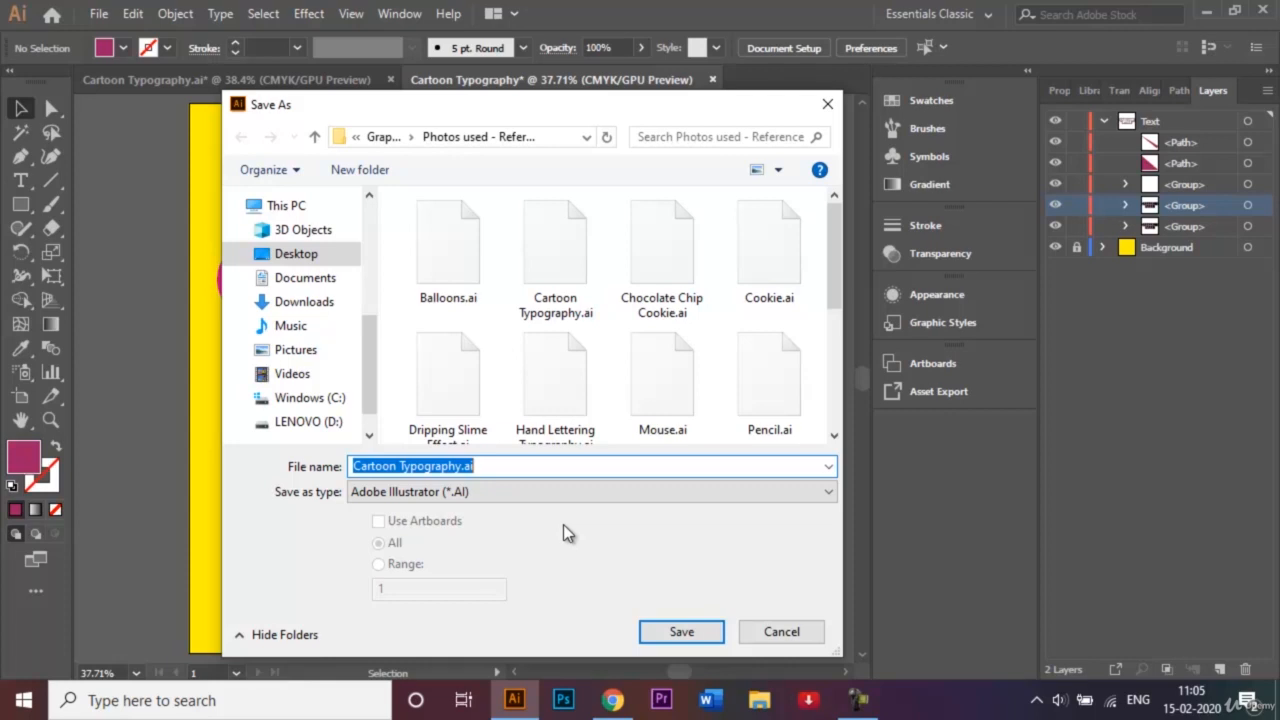
left_click(707, 635)
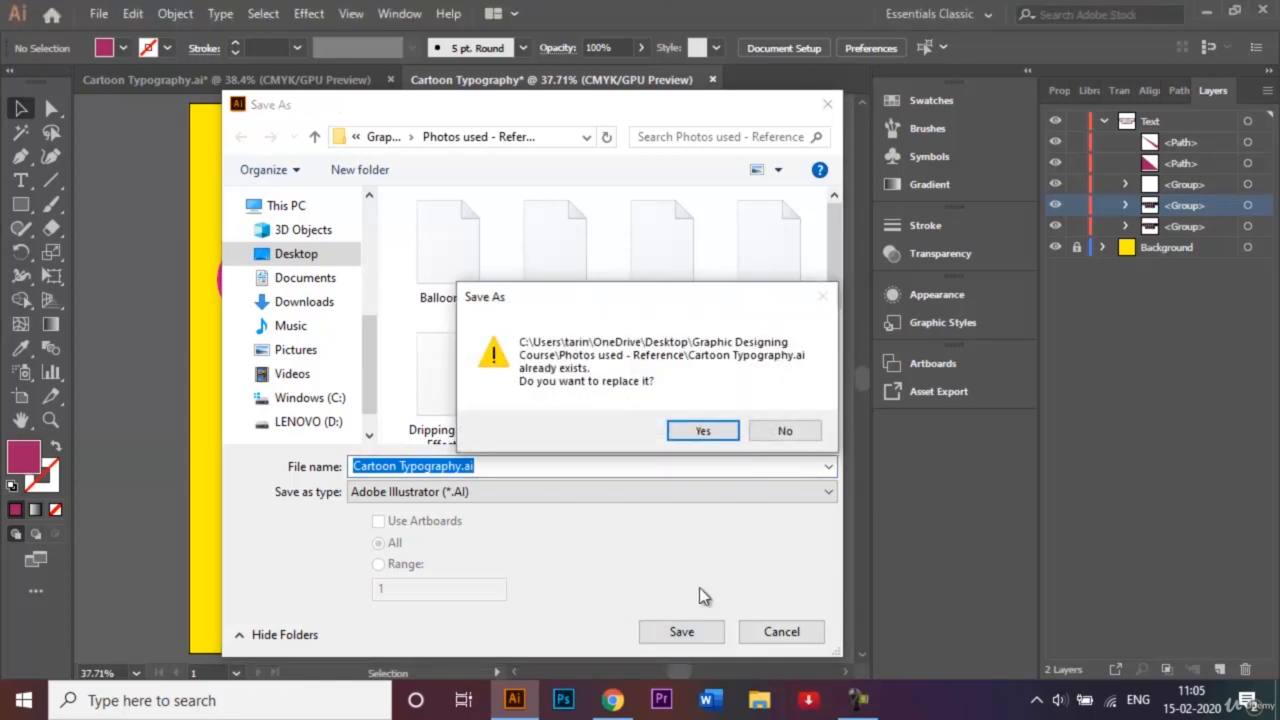
- Confirm replacing Cartoon Typography.ai and accept the default Illustrator CC save options
left_click(734, 431)
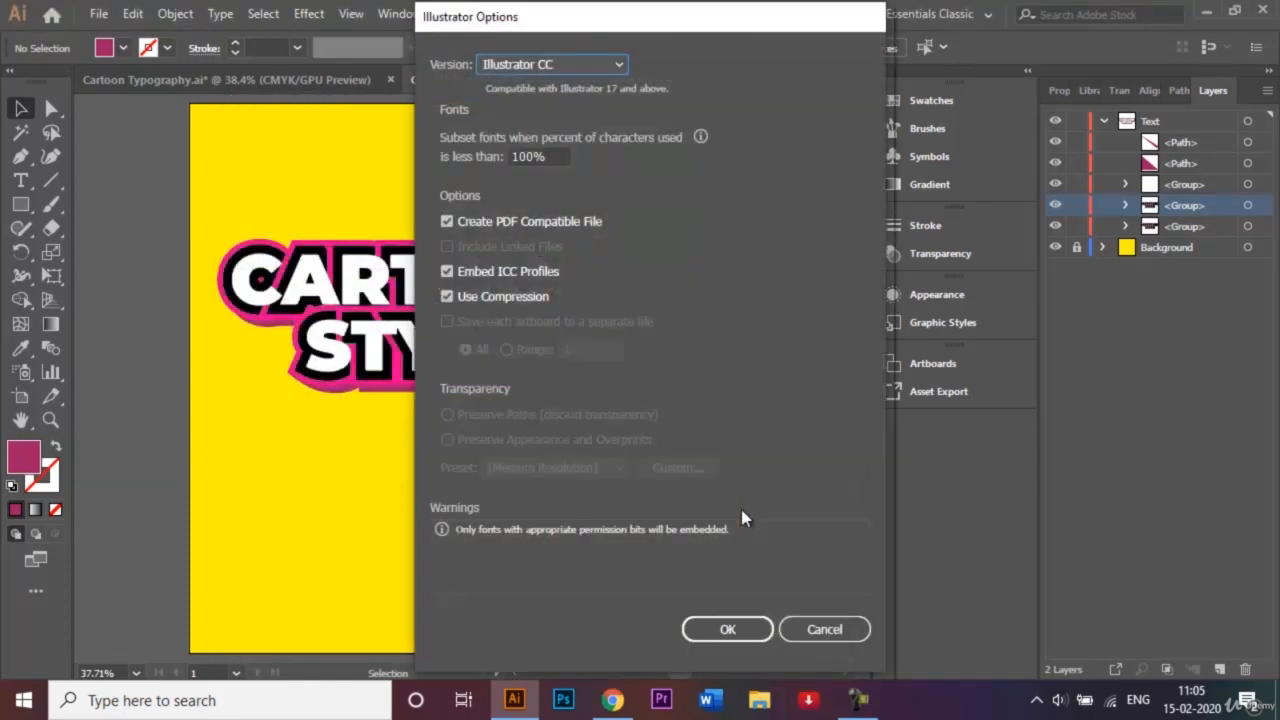
left_click(747, 628)
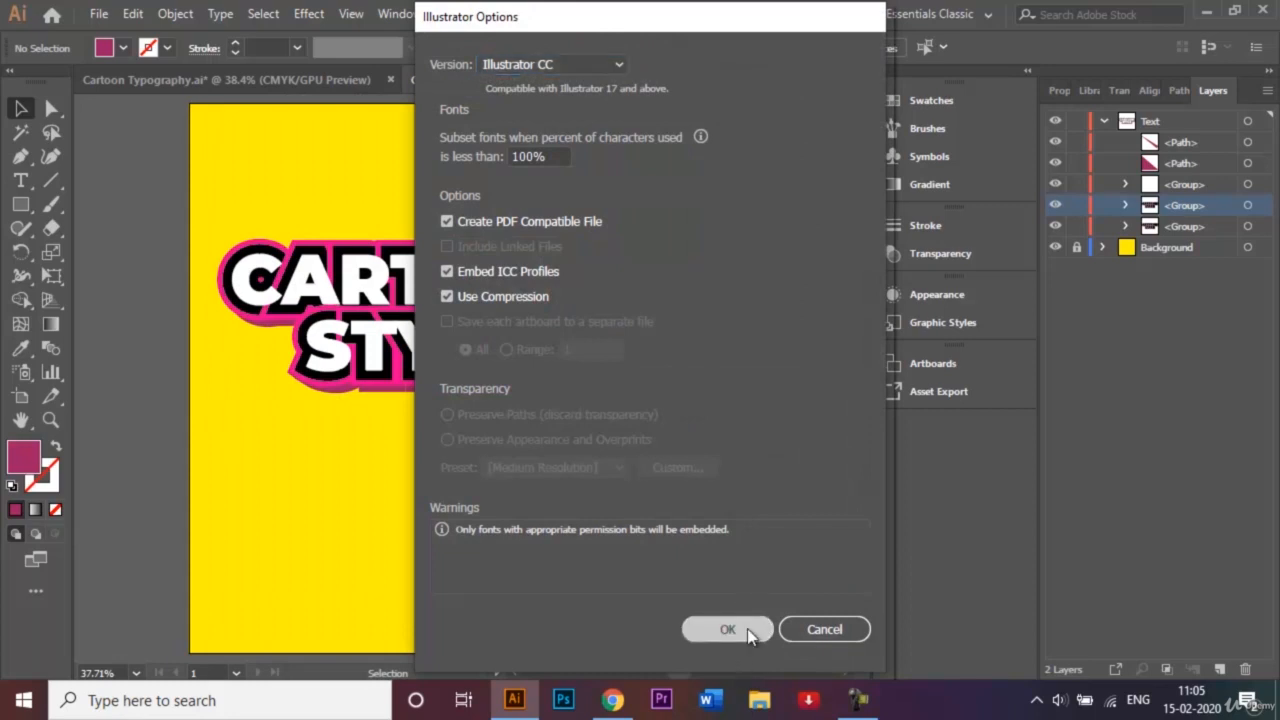